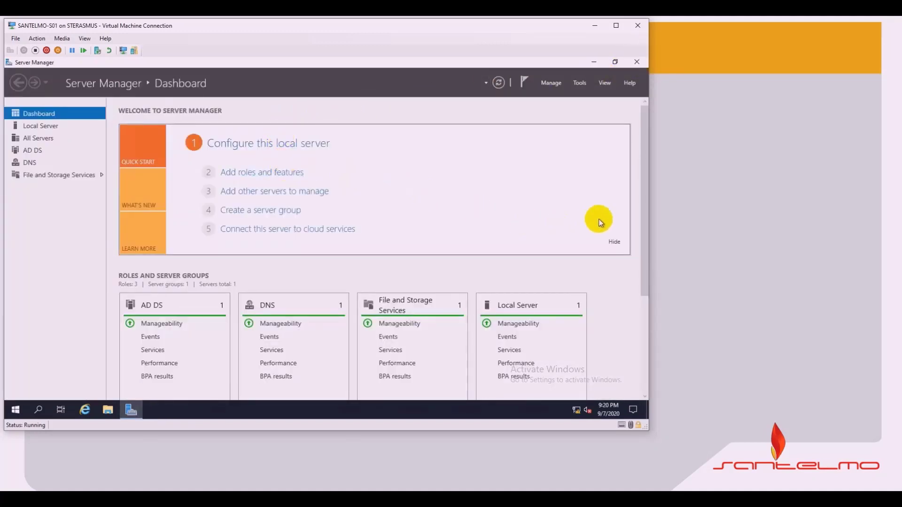
# Step: Scroll the Server Manager dashboard and open the Tools menu of administrative tools
pyautogui.scroll(-5, 647, 210)
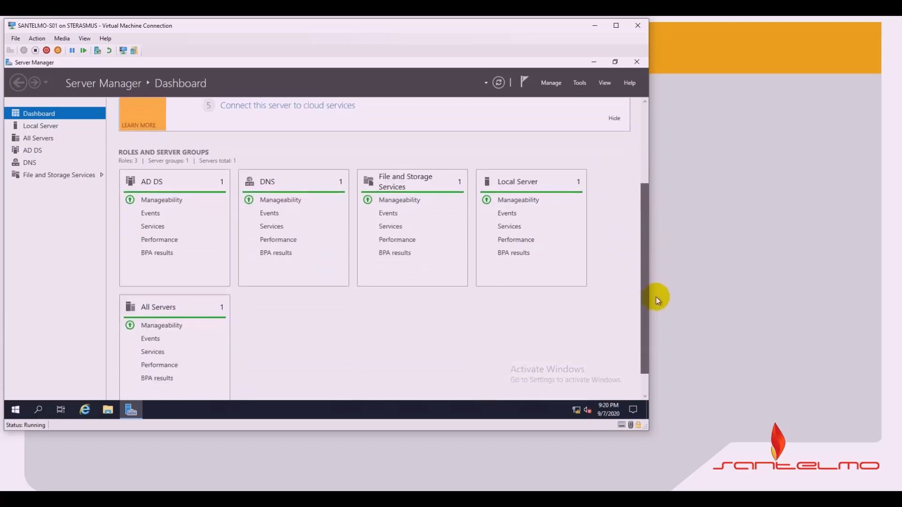
pyautogui.scroll(5, 661, 234)
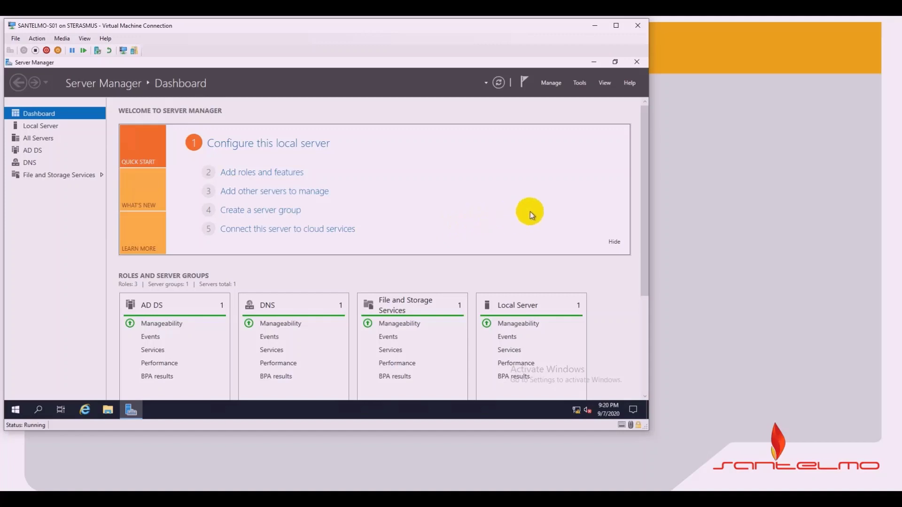
pyautogui.click(583, 83)
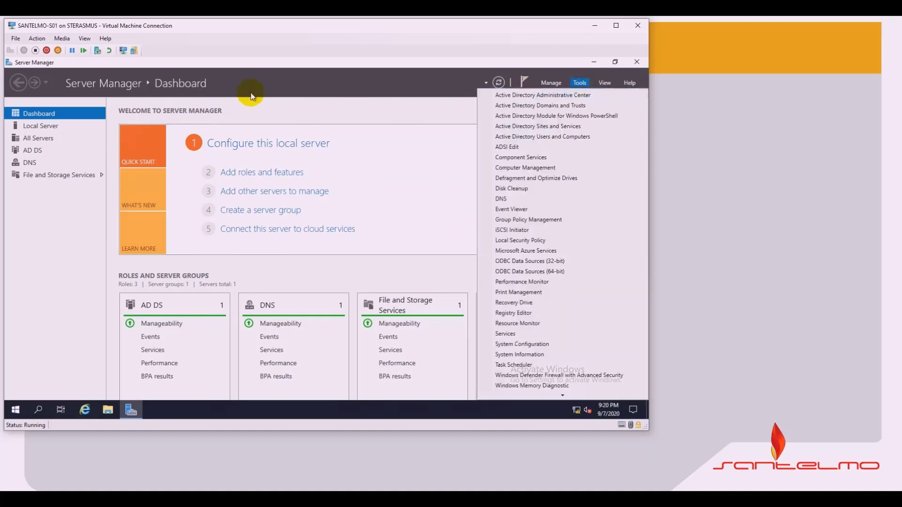
# Step: Launch Active Directory Users and Computers from Tools, then close that window
pyautogui.click(547, 137)
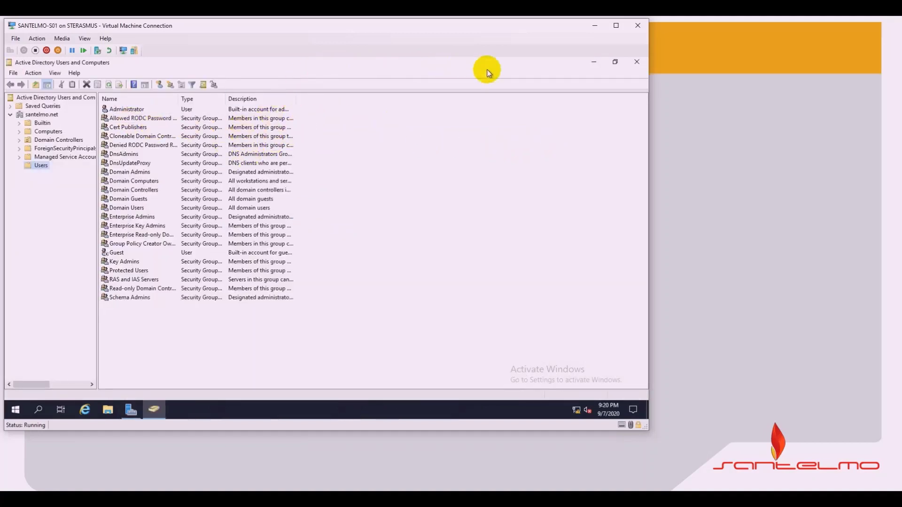
pyautogui.doubleClick(440, 66)
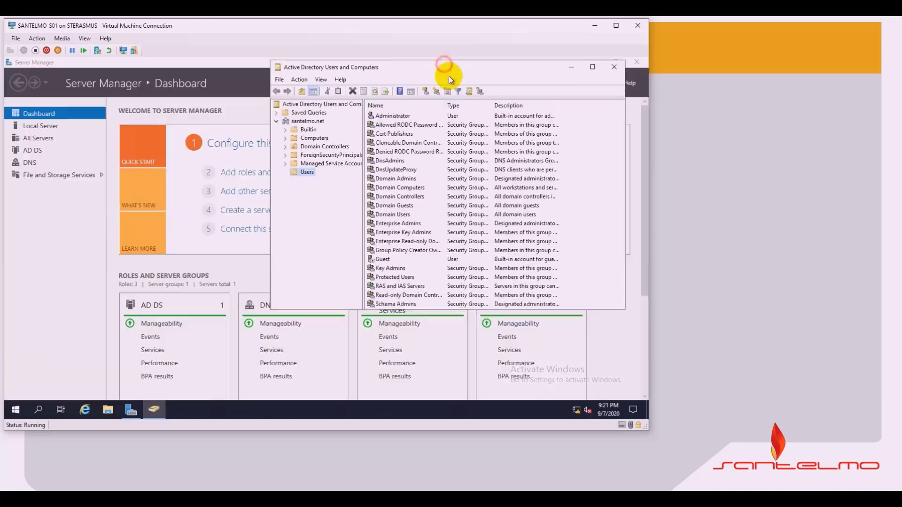
pyautogui.moveTo(449, 76); pyautogui.dragTo(391, 79)
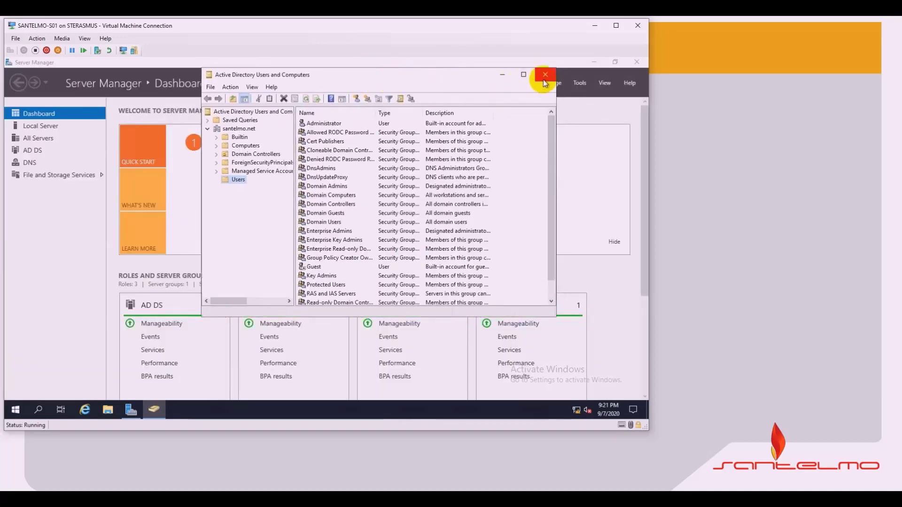
pyautogui.click(545, 75)
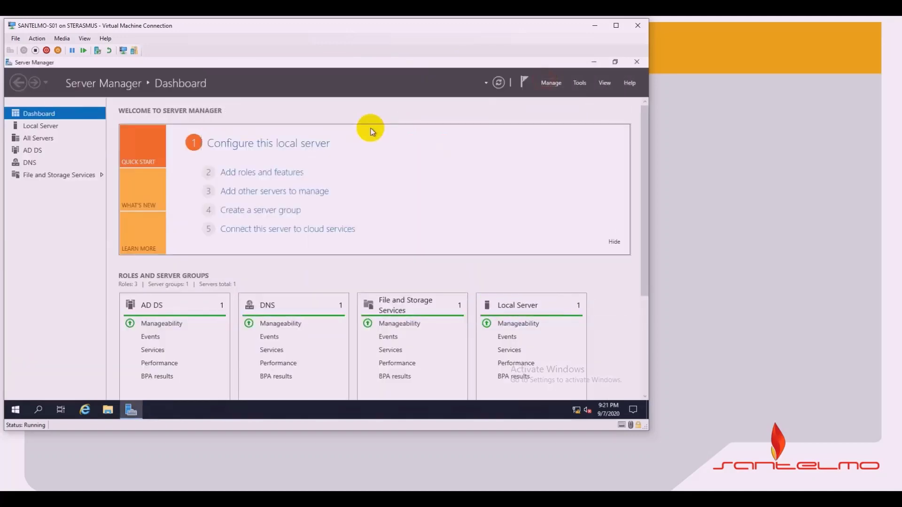
# Step: Relaunch Active Directory Users and Computers from Start's Windows Administrative Tools, maximized on the Users container
pyautogui.click(15, 410)
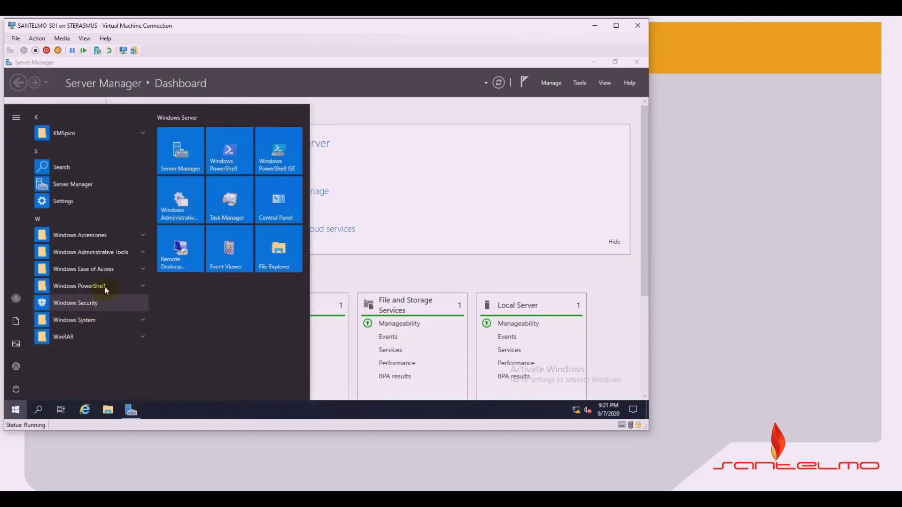
pyautogui.click(118, 253)
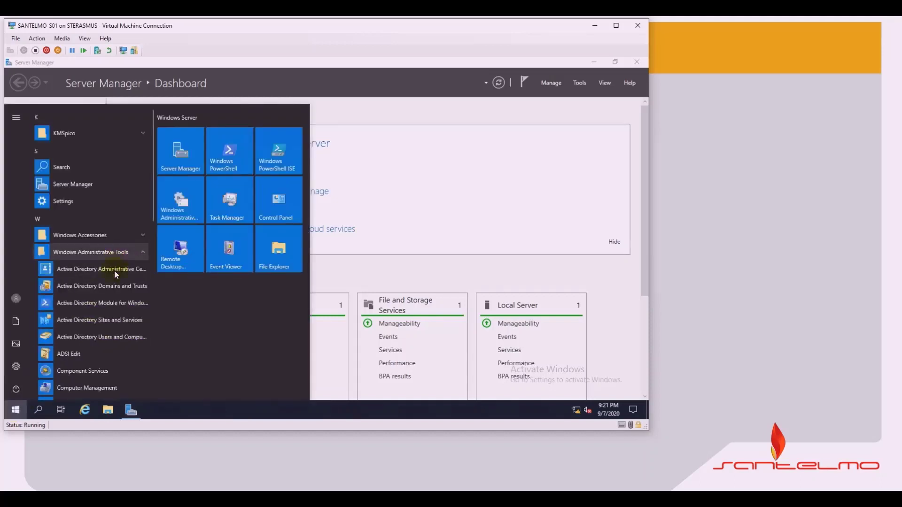
pyautogui.click(119, 336)
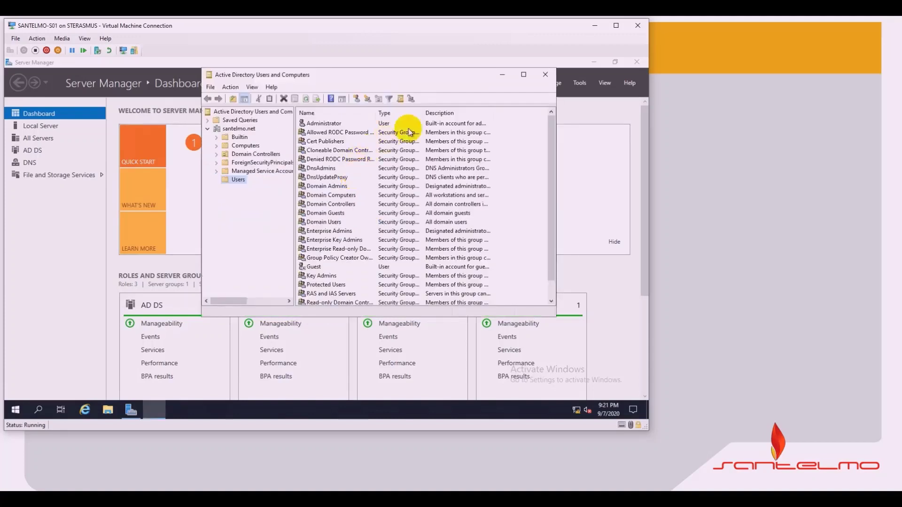
pyautogui.click(523, 75)
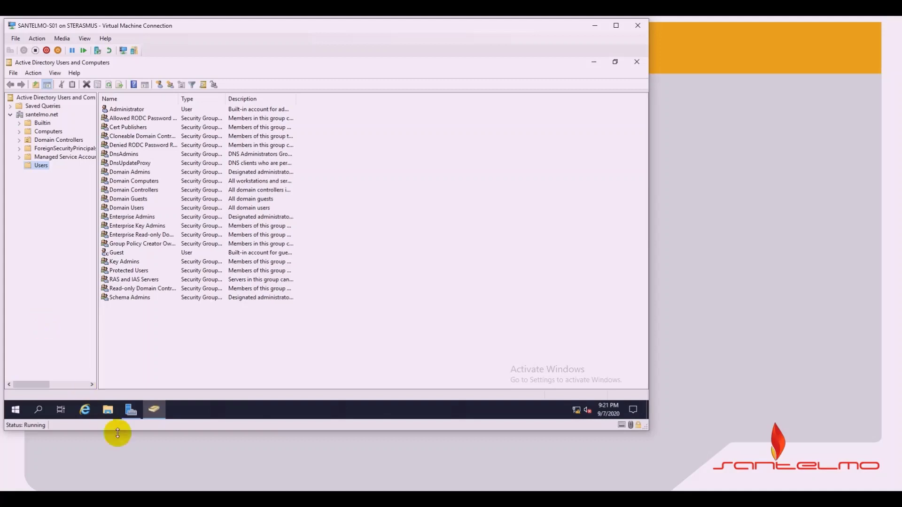
pyautogui.click(146, 325)
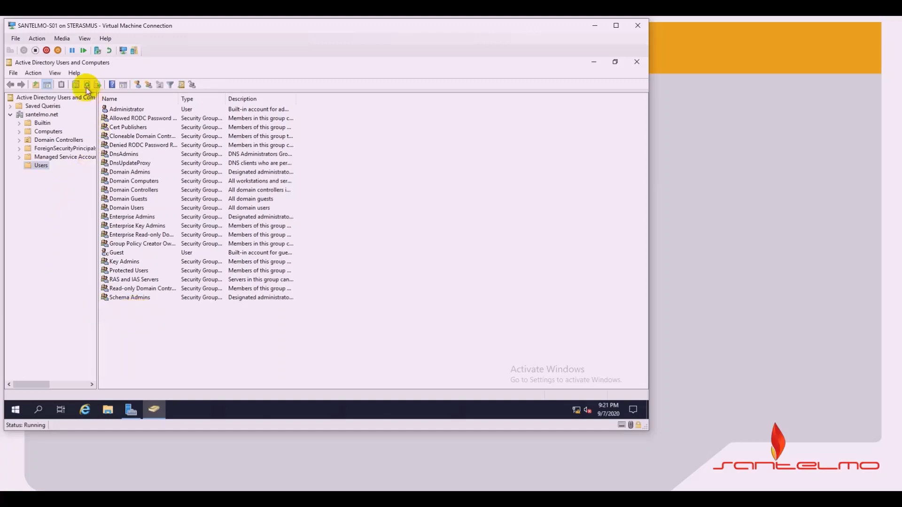
pyautogui.click(47, 165)
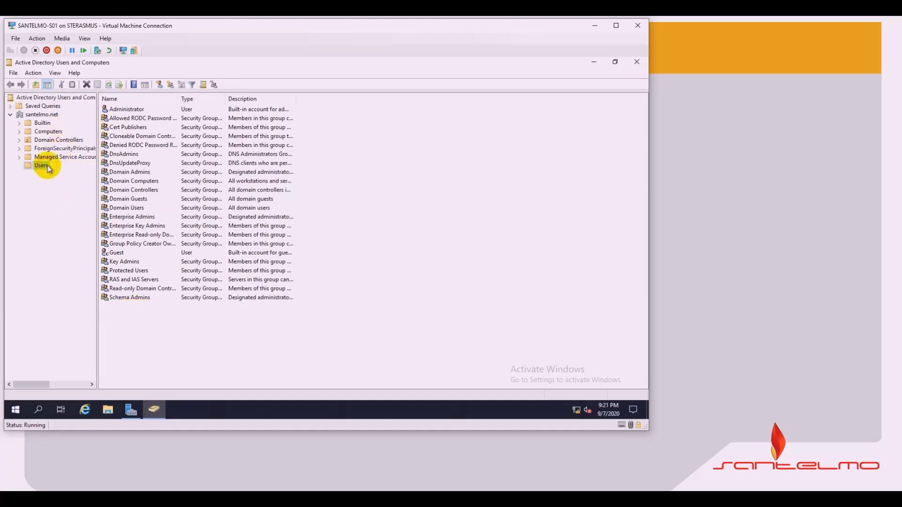
# Step: Start a New Object – User form in the santelmo.net Users container
pyautogui.rightClick(141, 325)
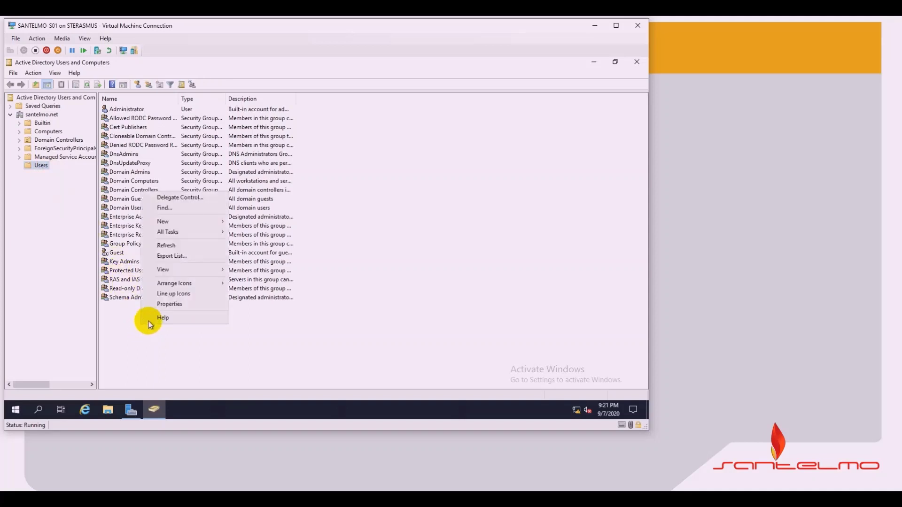
pyautogui.click(201, 221)
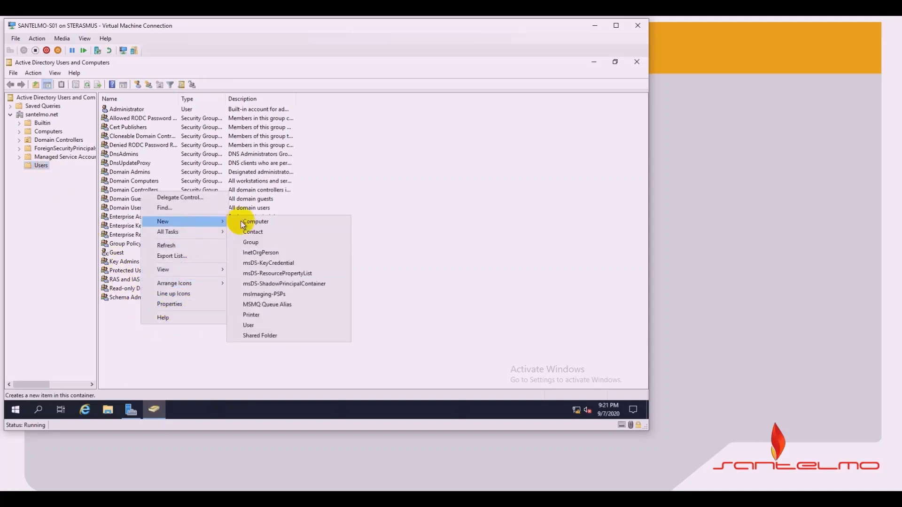
pyautogui.click(258, 325)
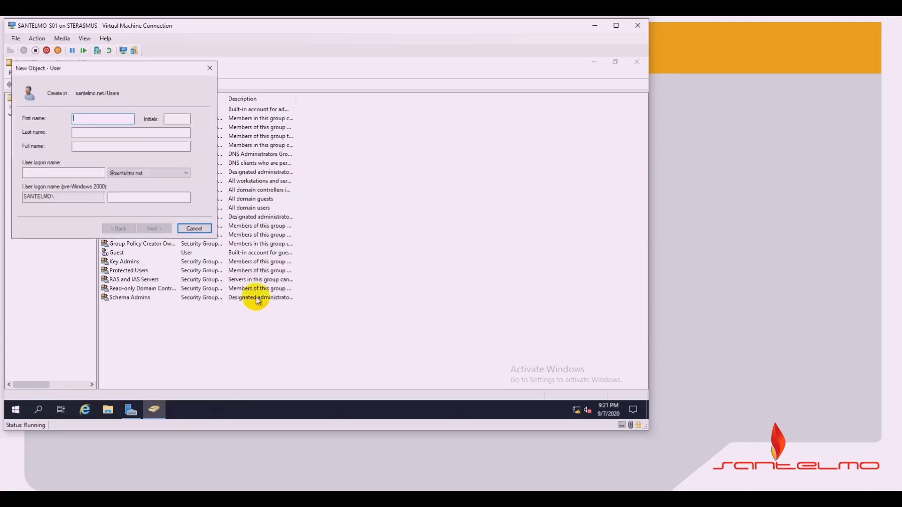
pyautogui.moveTo(142, 70); pyautogui.dragTo(199, 103)
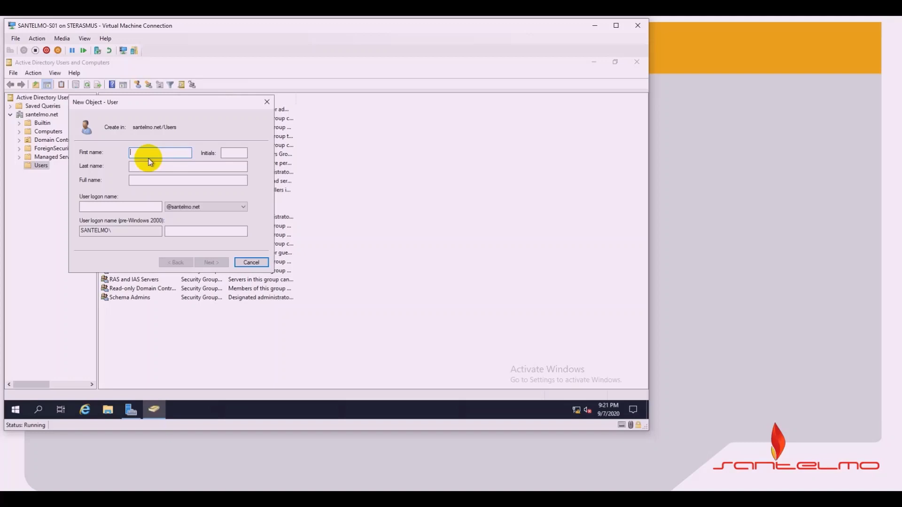
# Step: Fill in the user's first name, initials, last name and logon name, then continue to the password page
pyautogui.write('Steve')
pyautogui.click(223, 154)
pyautogui.click(195, 165)
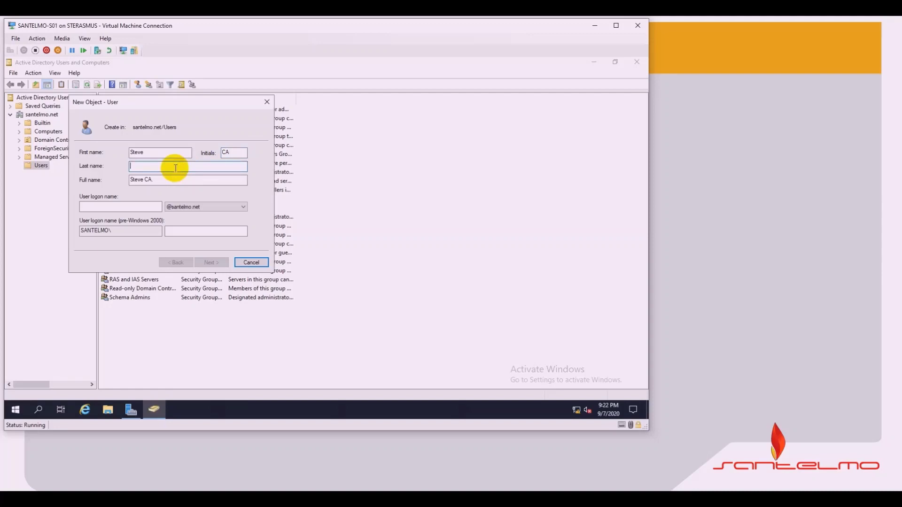
pyautogui.write('R')
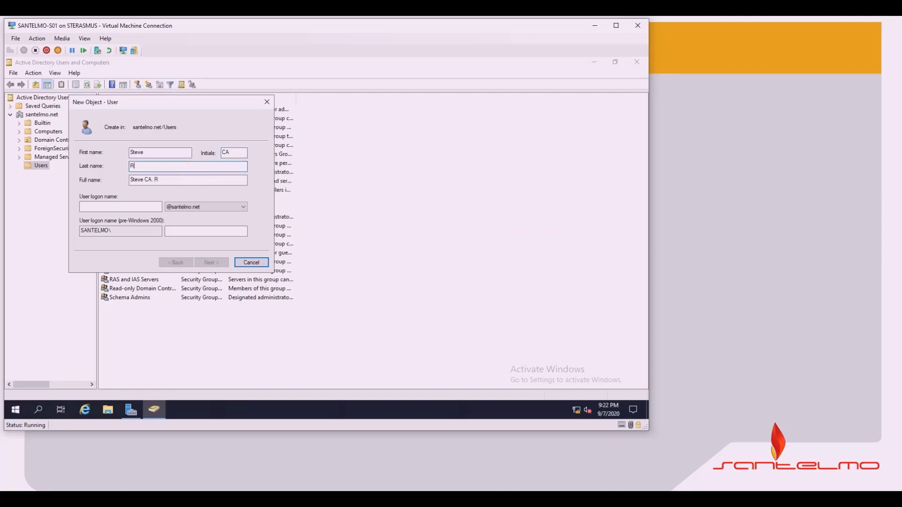
pyautogui.write('ogers')
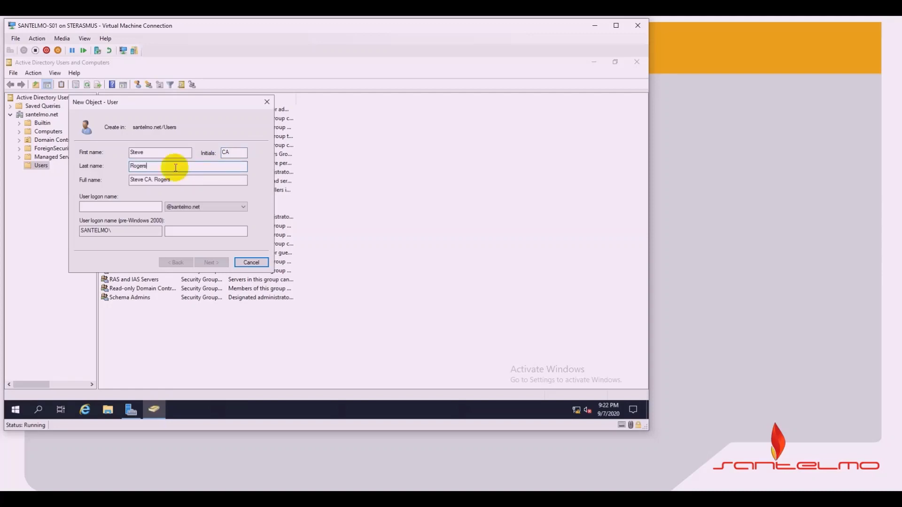
pyautogui.click(112, 207)
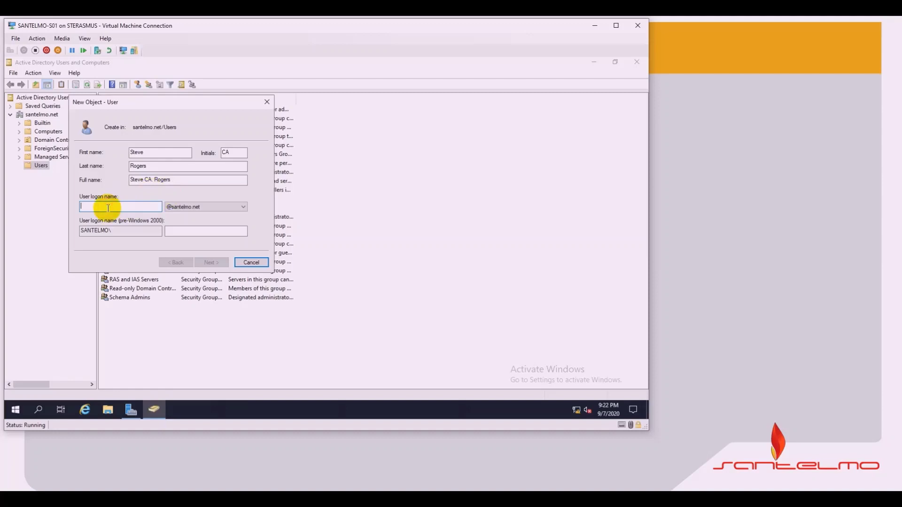
pyautogui.write('s')
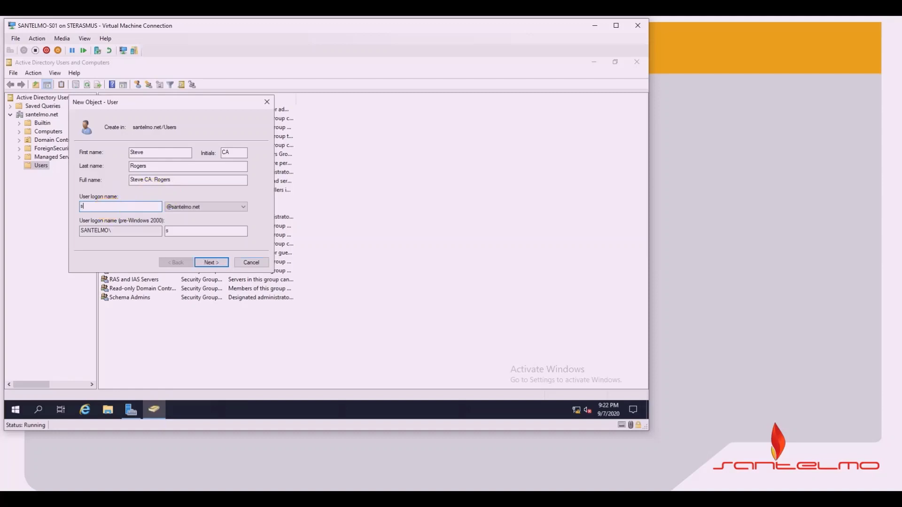
pyautogui.write('carogers')
pyautogui.click(212, 264)
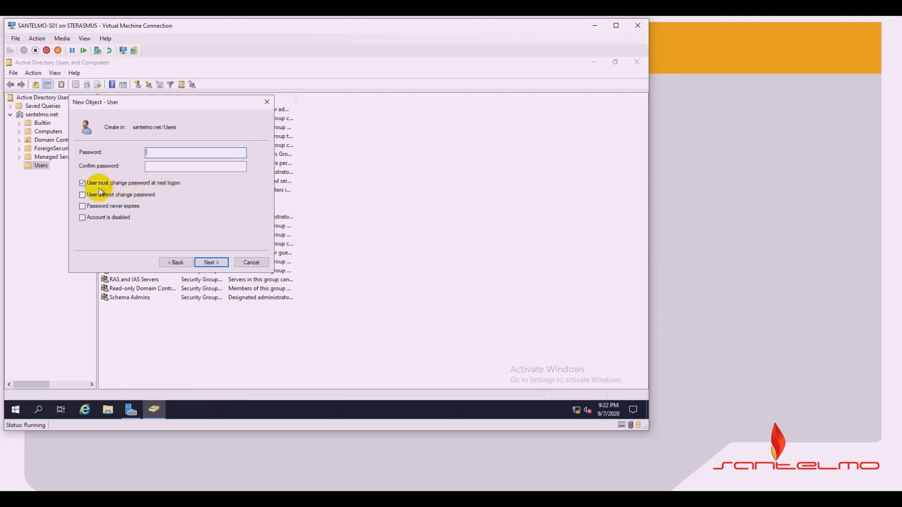
# Step: Clear 'User must change password at next logon', set and confirm the password, and finish creating the user
pyautogui.click(83, 183)
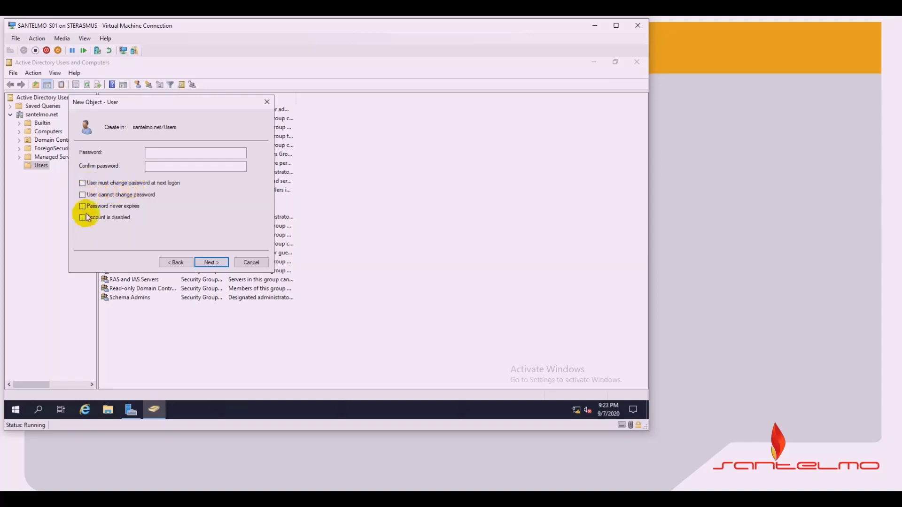
pyautogui.click(160, 154)
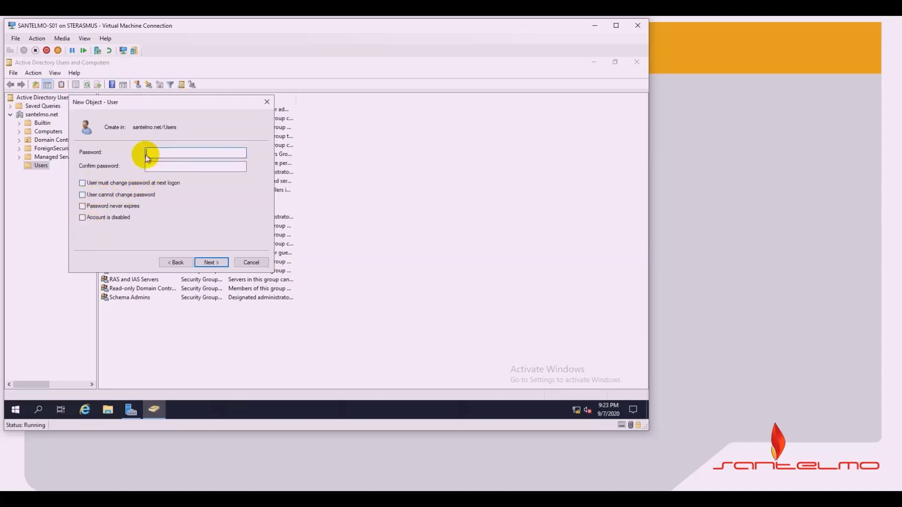
pyautogui.write('••••••••')
pyautogui.click(165, 168)
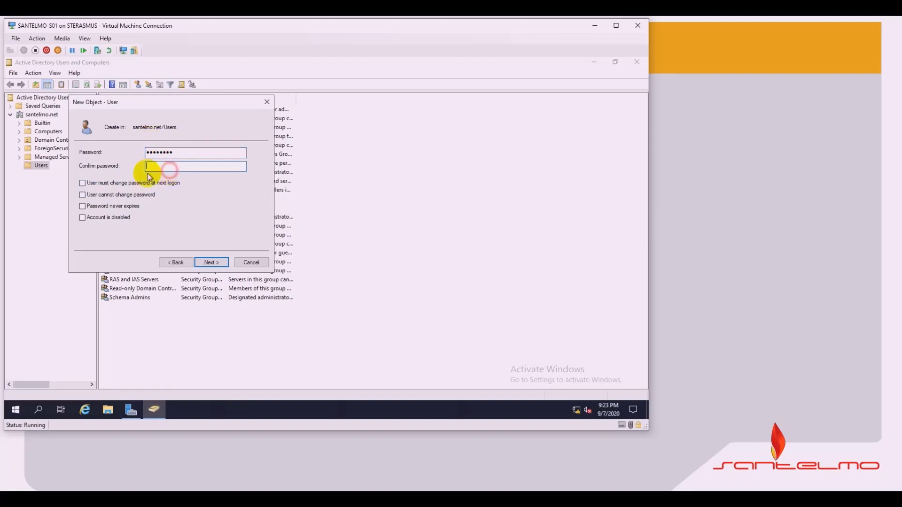
pyautogui.write('•••••••••')
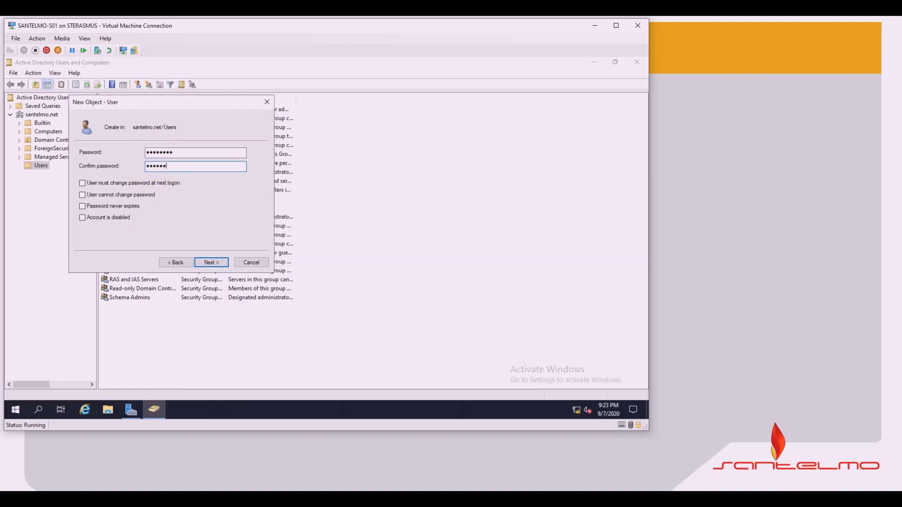
pyautogui.click(213, 264)
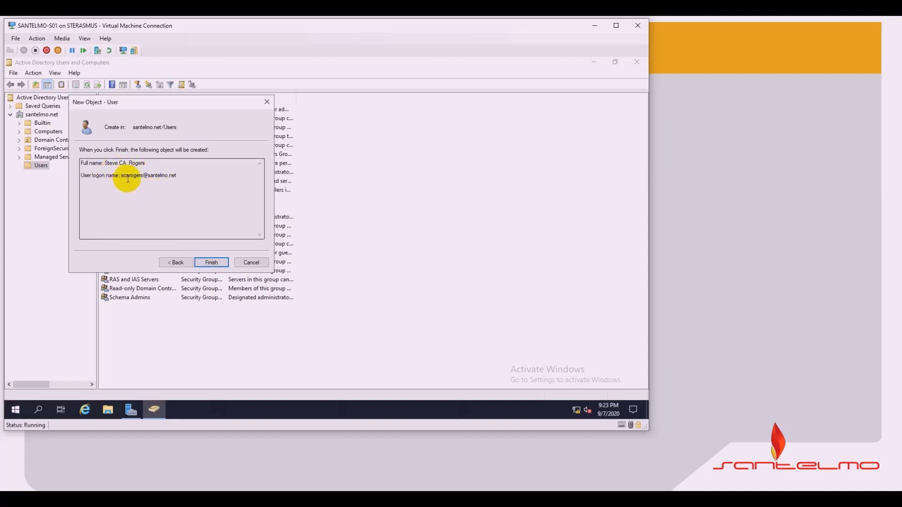
pyautogui.click(212, 262)
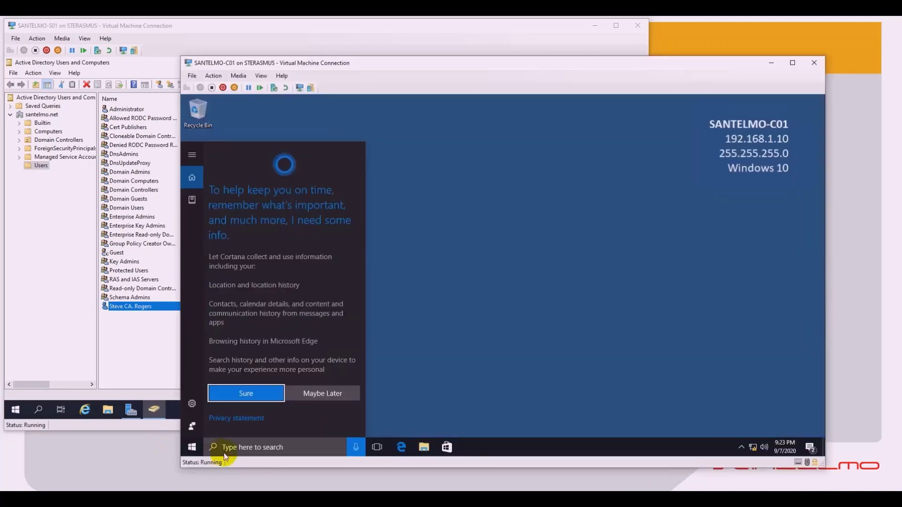
# Step: Sign out of SANTELMO-C01 from the Windows 10 Start menu's account options
pyautogui.click(451, 267)
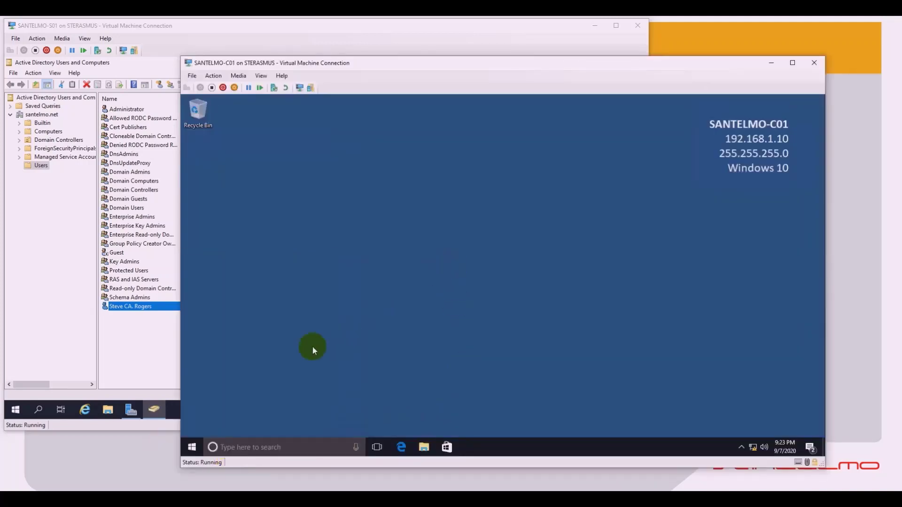
pyautogui.click(191, 449)
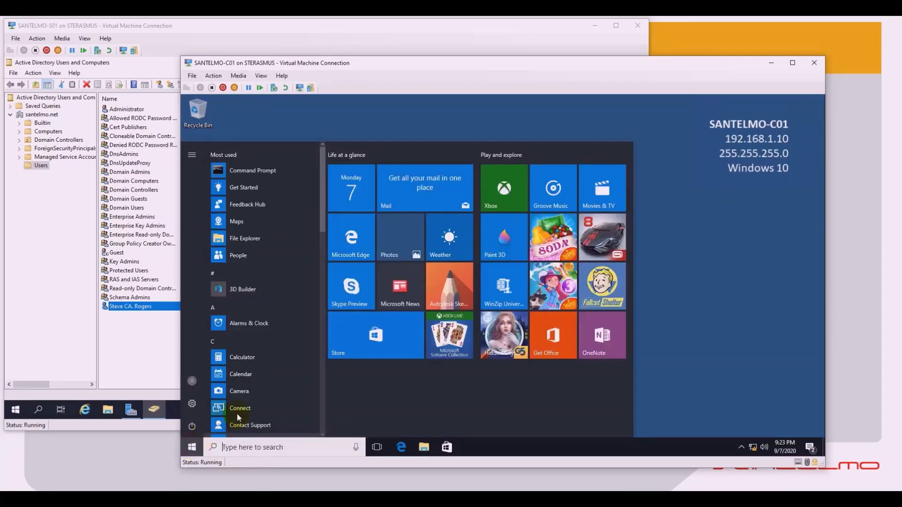
pyautogui.click(198, 386)
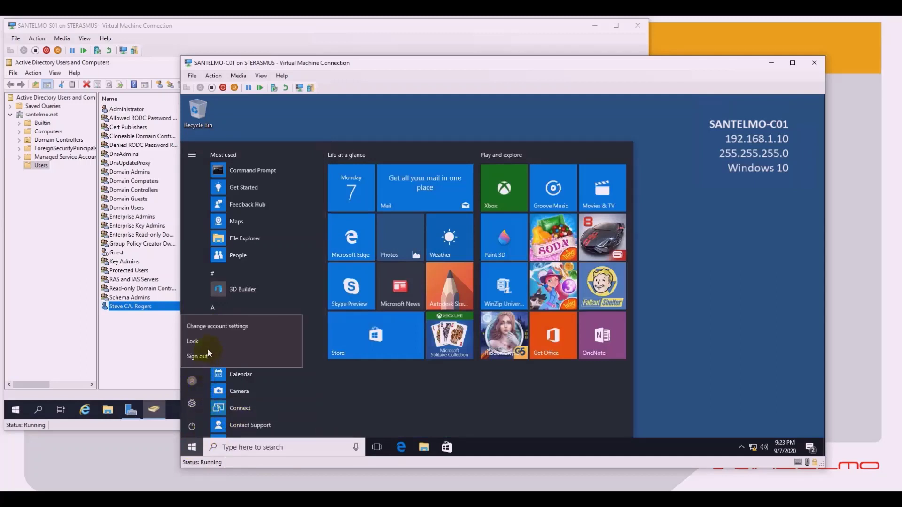
pyautogui.click(210, 357)
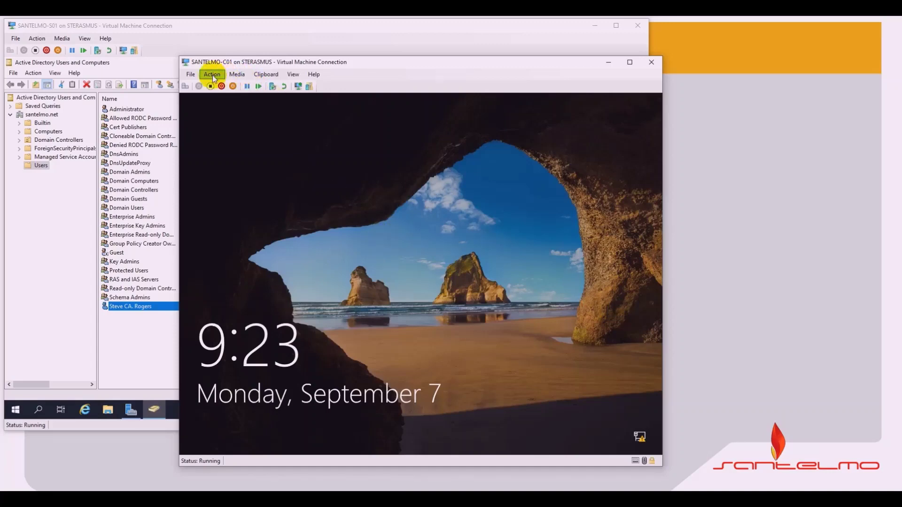
# Step: Sign in to SANTELMO-C01 as the new domain user via Ctrl+Alt+Delete and Other user, then switch to SANTELMO-C02
pyautogui.click(189, 74)
pyautogui.moveTo(207, 74)
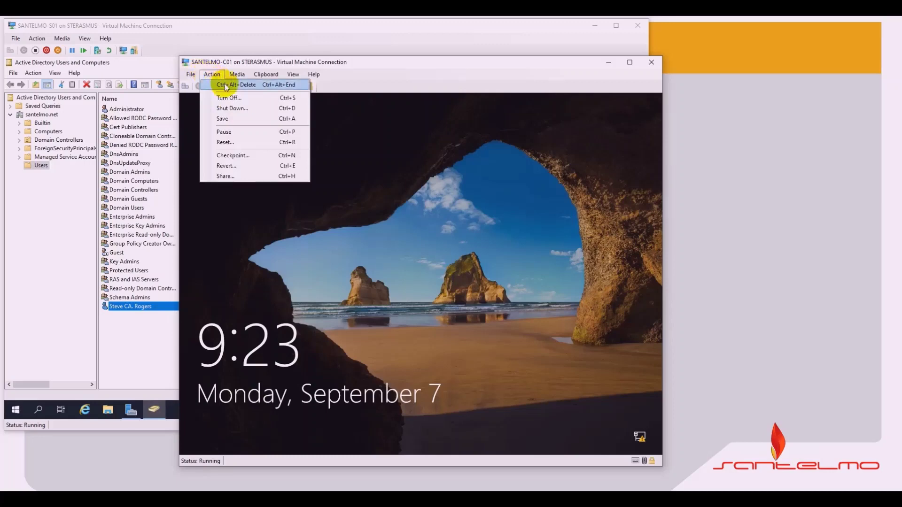
pyautogui.click(226, 86)
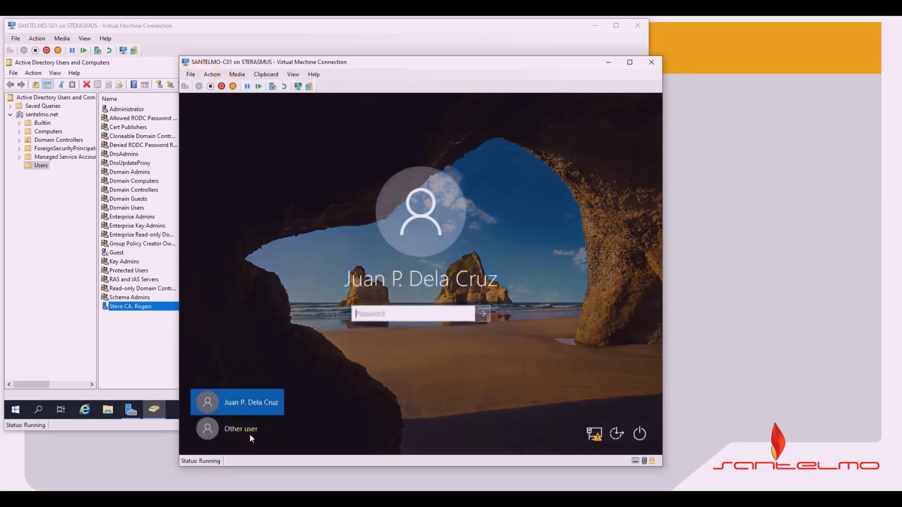
pyautogui.click(249, 434)
pyautogui.click(380, 315)
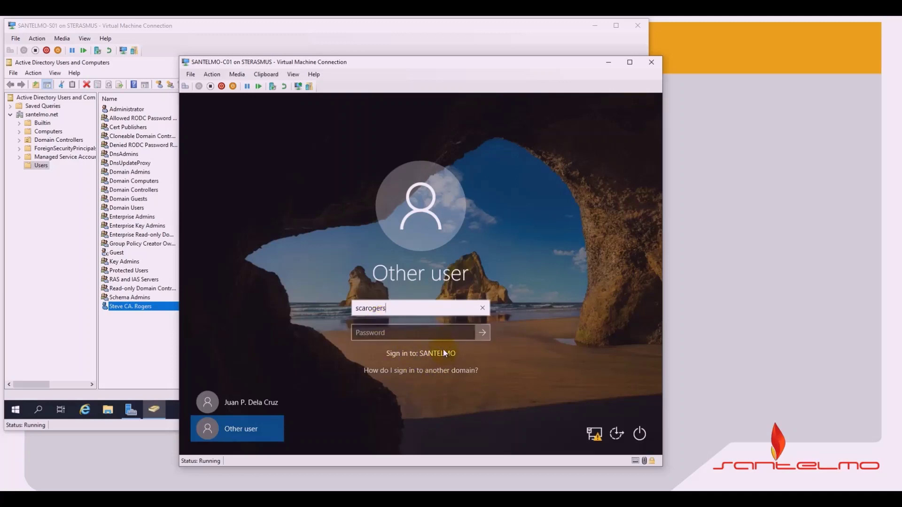
pyautogui.click(419, 337)
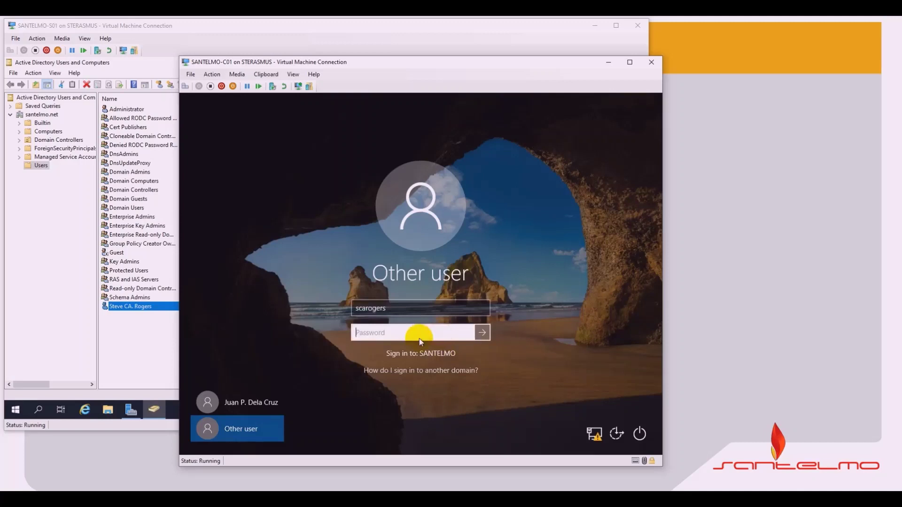
pyautogui.write('••••••••')
pyautogui.press('Return')
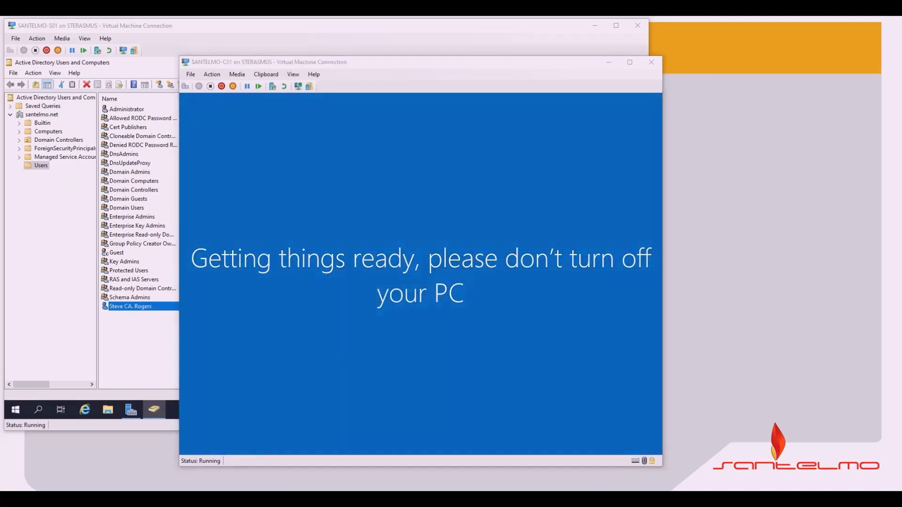
pyautogui.hotkey('alt', 'Tab')
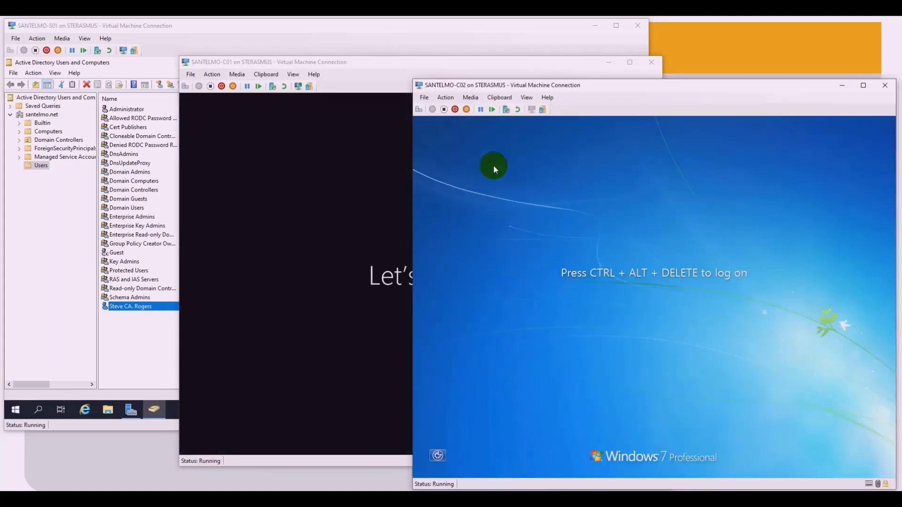
# Step: Send Ctrl+Alt+Delete to SANTELMO-C02 and choose Switch User, then Other User
pyautogui.click(443, 98)
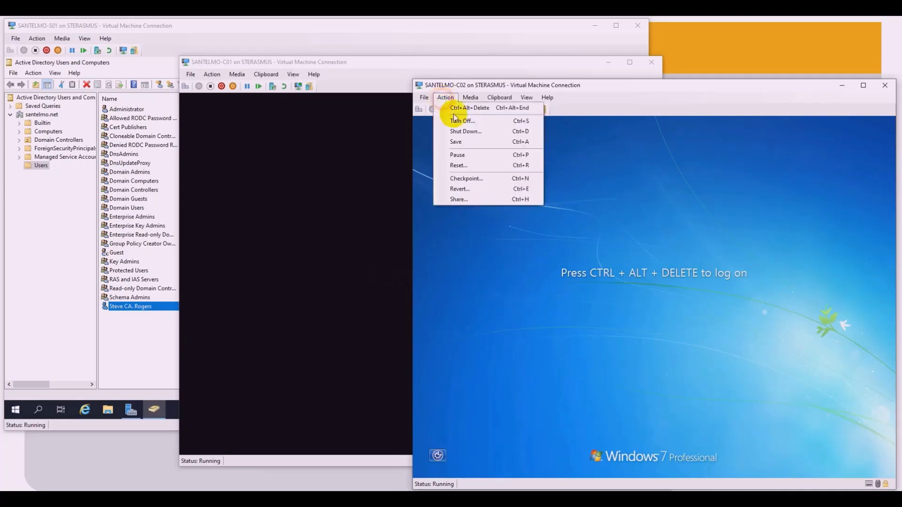
pyautogui.click(465, 108)
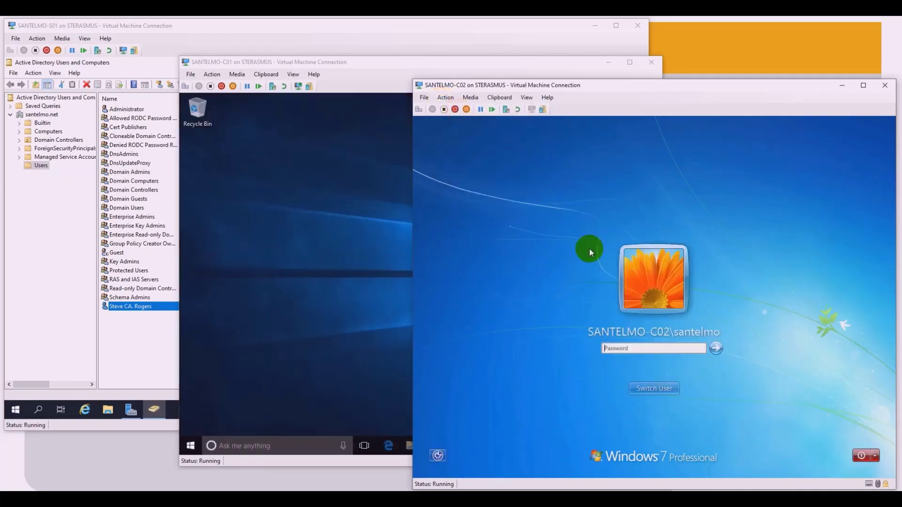
pyautogui.click(655, 389)
pyautogui.click(697, 326)
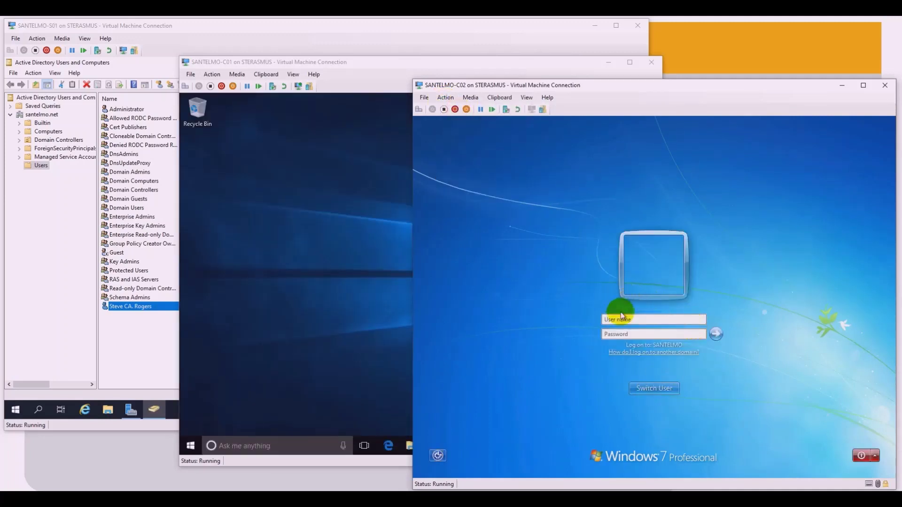
# Step: Enter the domain user's logon name and password, correcting a typo, and submit the logon
pyautogui.click(651, 321)
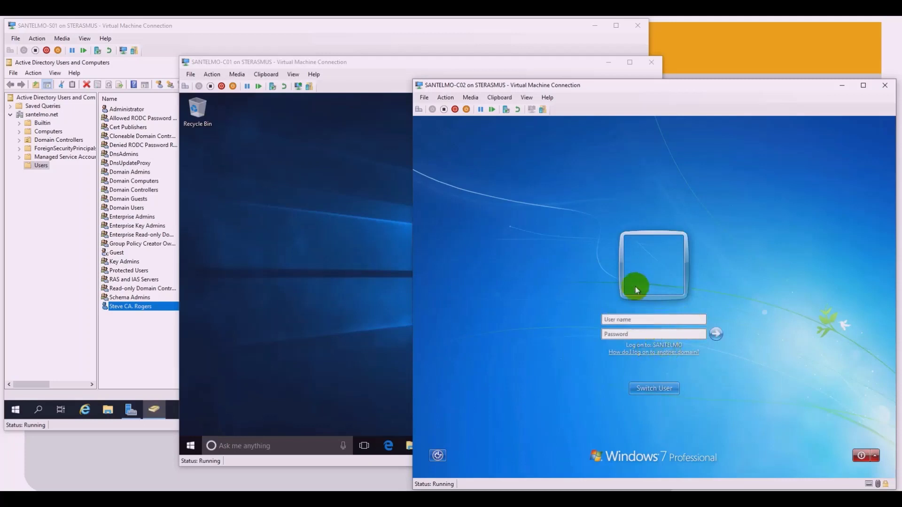
pyautogui.write('scarogers')
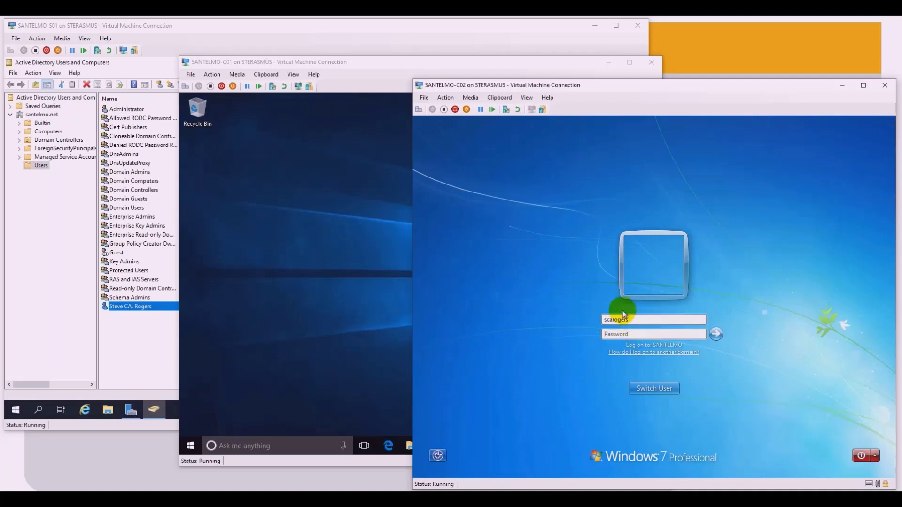
pyautogui.press('Tab')
pyautogui.write('****')
pyautogui.press('BackSpace')
pyautogui.press('BackSpace')
pyautogui.press('BackSpace')
pyautogui.press('BackSpace')
pyautogui.write('*********')
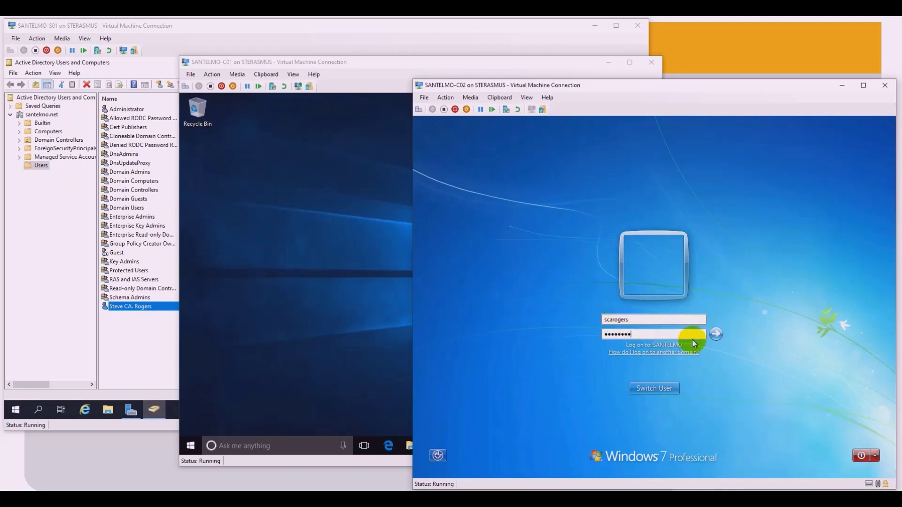
pyautogui.click(716, 334)
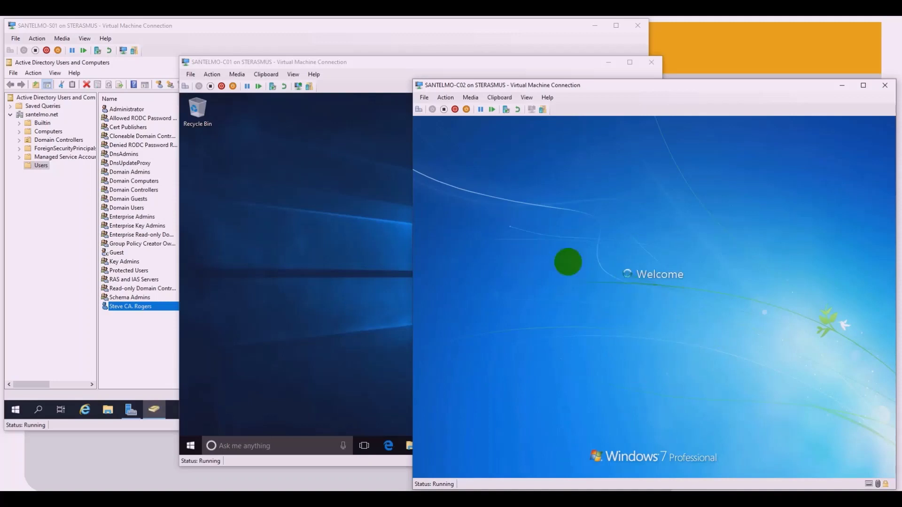
# Step: Bring SANTELMO-C01 to the front and open its Windows 10 Start menu
pyautogui.click(274, 192)
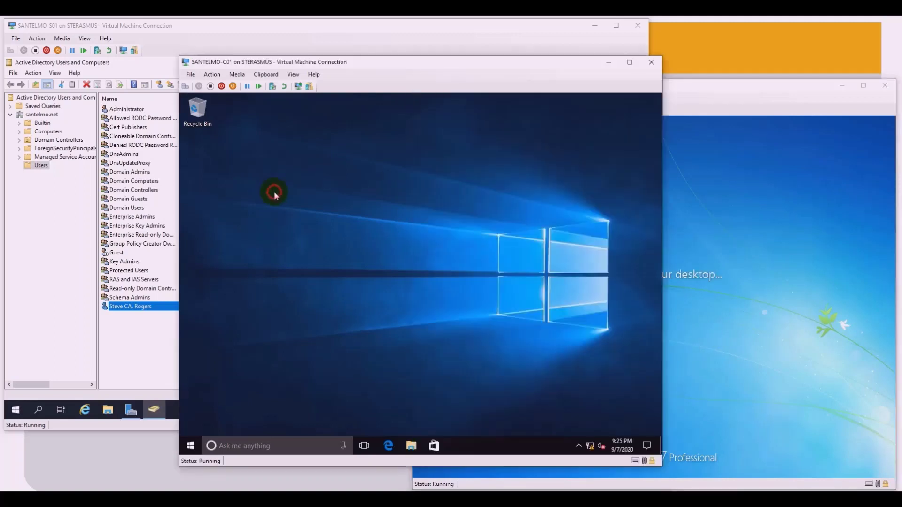
pyautogui.click(190, 447)
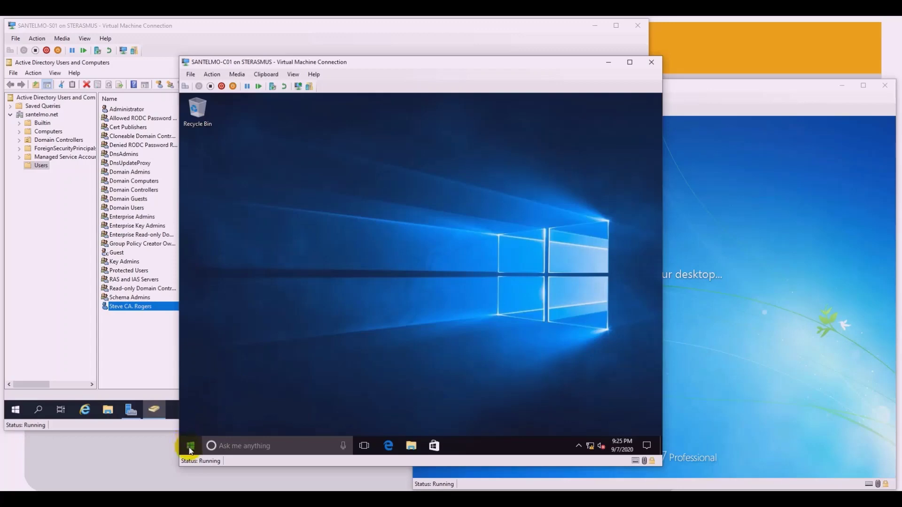
pyautogui.click(190, 448)
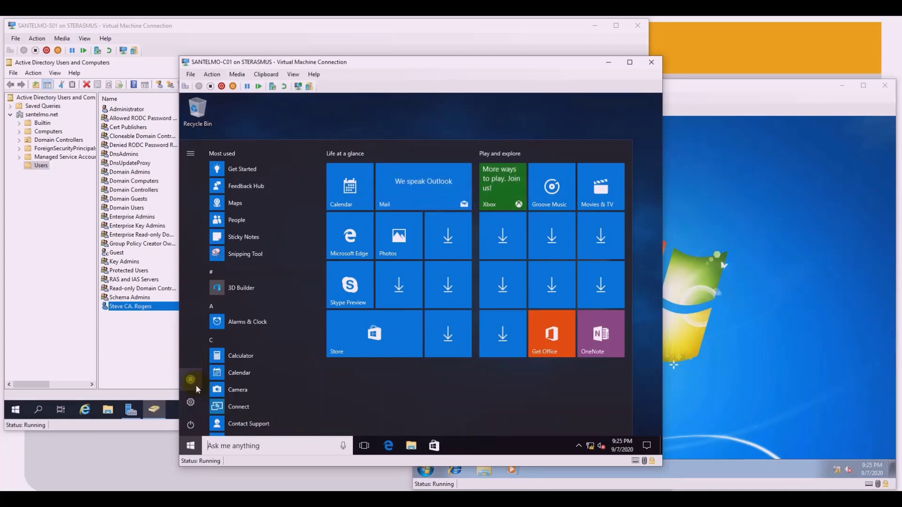
# Step: Log the domain user off SANTELMO-C02 through the Windows 7 Start menu's Shut down arrow
pyautogui.click(740, 308)
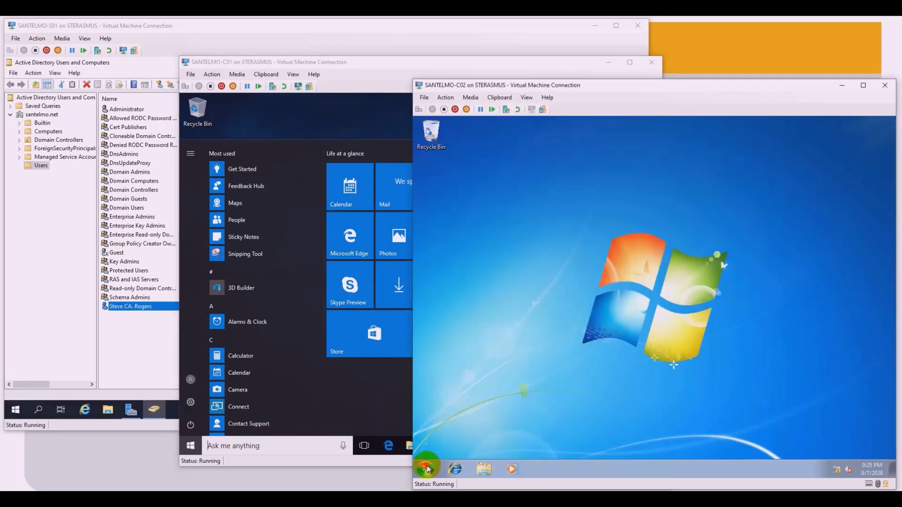
pyautogui.click(425, 468)
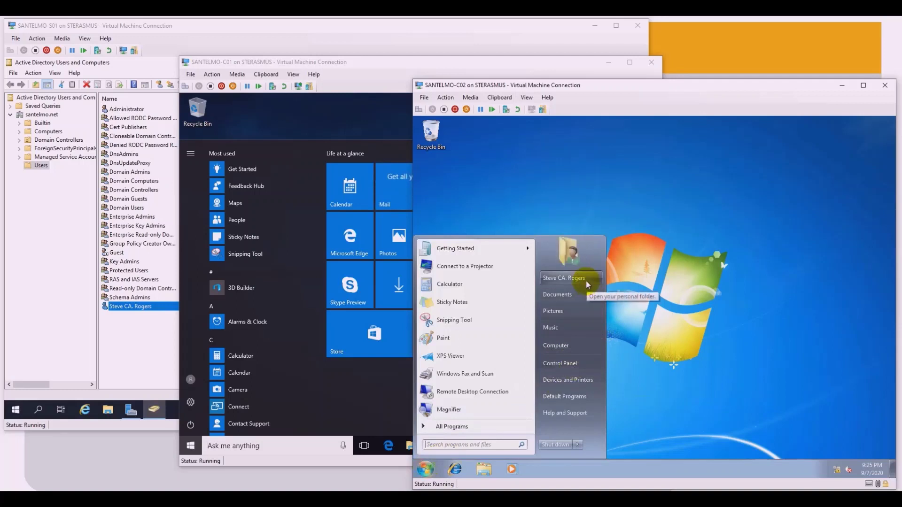
pyautogui.click(602, 198)
pyautogui.click(425, 468)
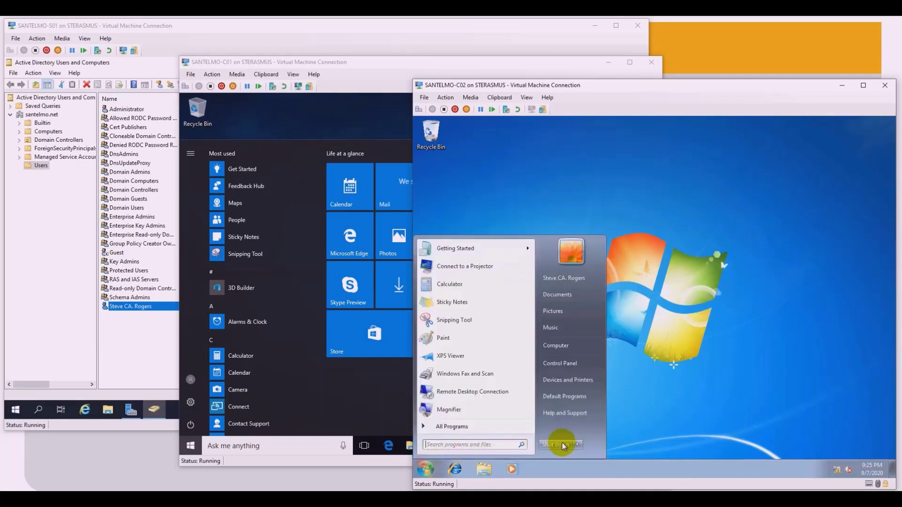
pyautogui.click(580, 444)
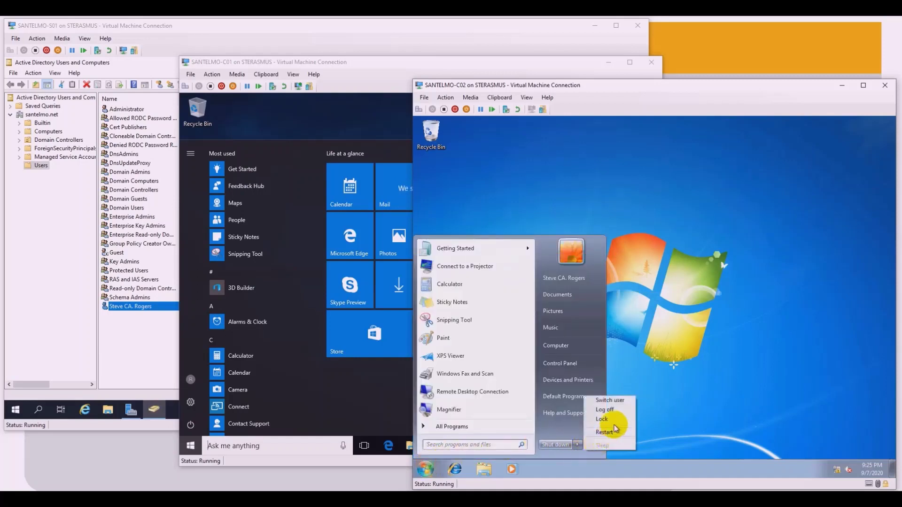
pyautogui.click(605, 410)
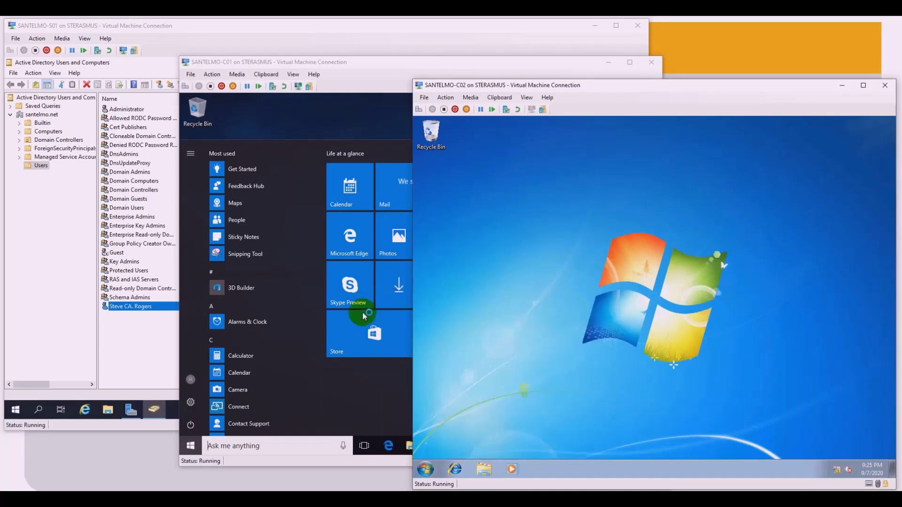
# Step: Sign the user out of SANTELMO-C01 and bring SANTELMO-S01's Users container forward
pyautogui.click(194, 382)
pyautogui.click(196, 380)
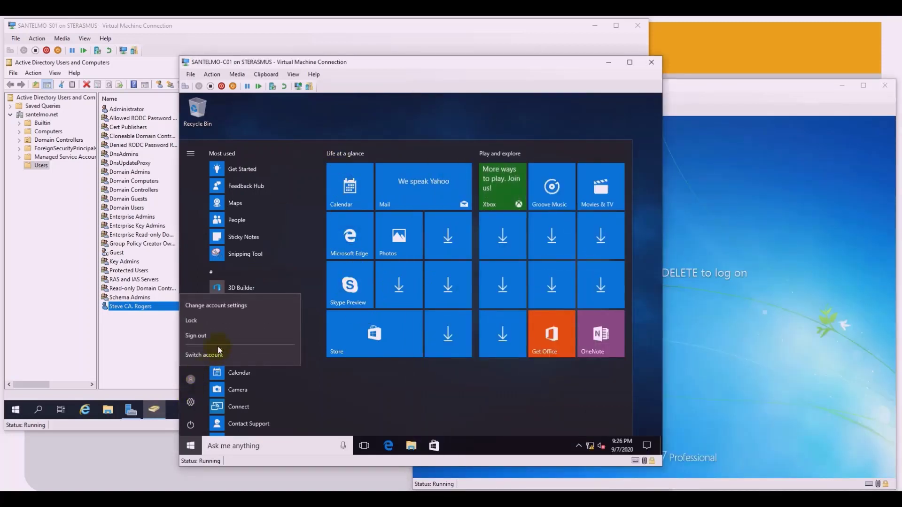
pyautogui.click(218, 334)
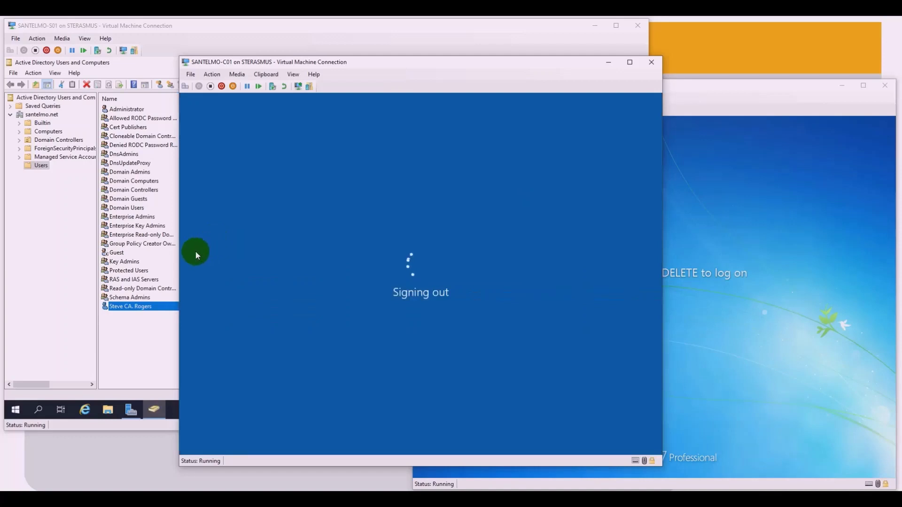
pyautogui.click(135, 325)
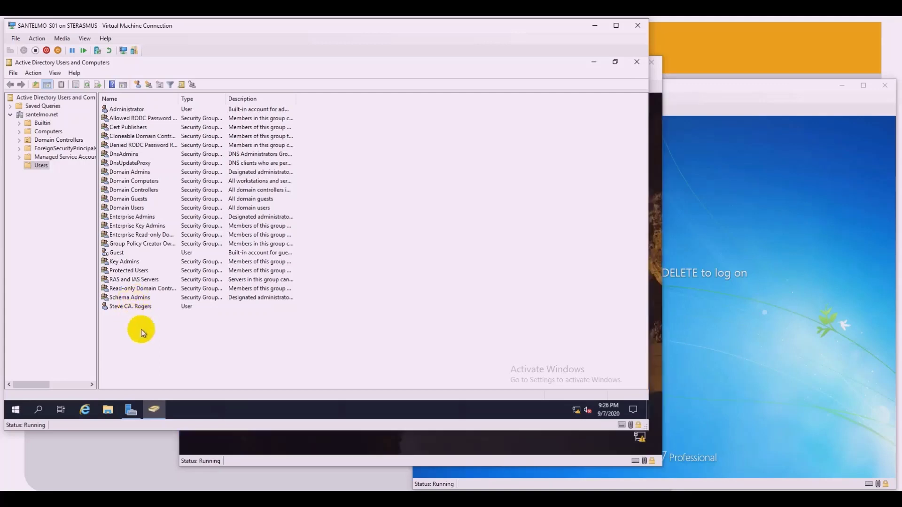
# Step: Open a blank New Object – User form with the toolbar's Create a new user button
pyautogui.rightClick(140, 329)
pyautogui.moveTo(191, 226)
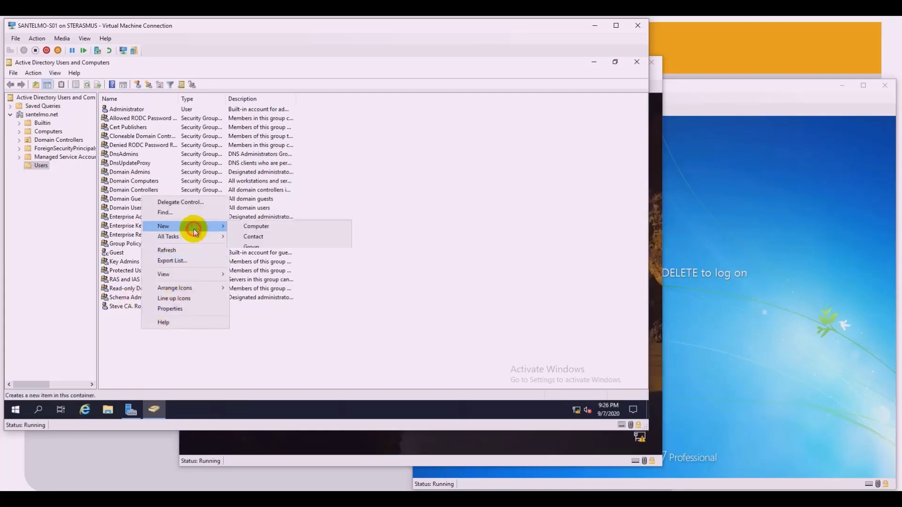
pyautogui.click(431, 267)
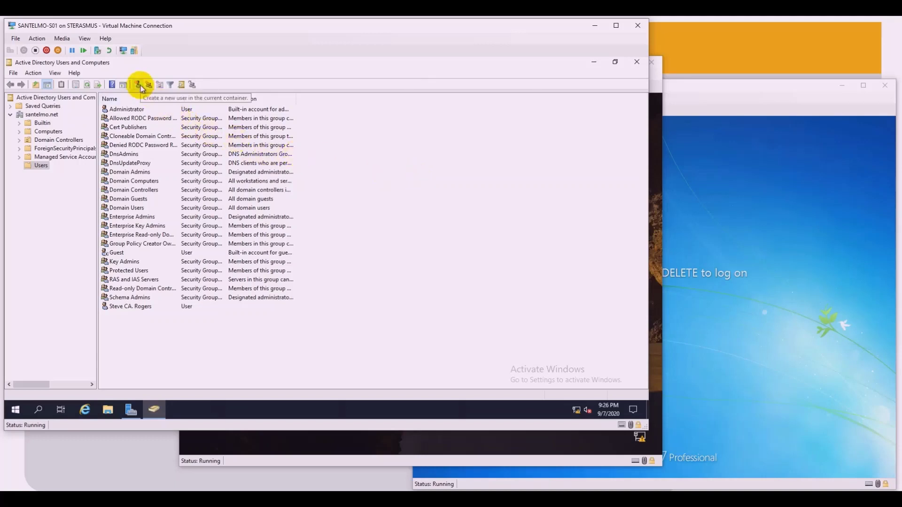
pyautogui.click(140, 88)
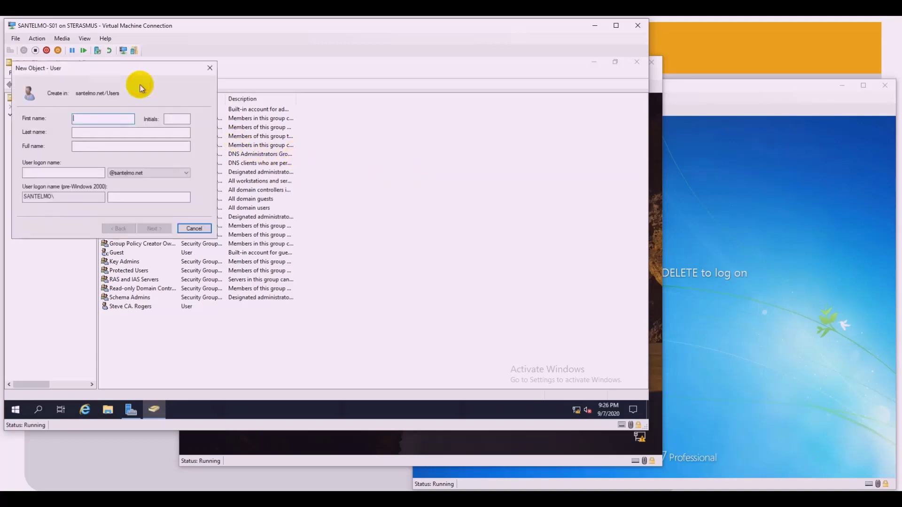
# Step: Fill in the second user's first name with middle initial, last name, and a matching logon name
pyautogui.moveTo(123, 74); pyautogui.dragTo(147, 84)
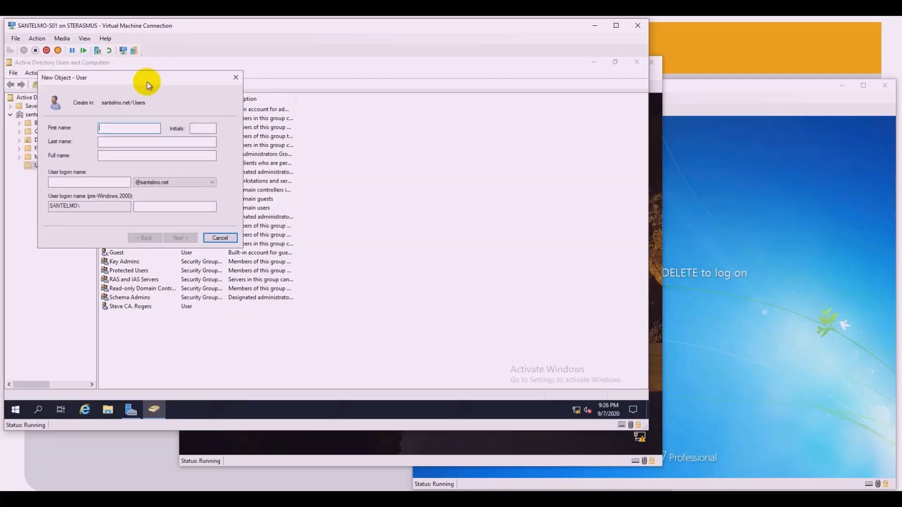
pyautogui.write('Peter ')
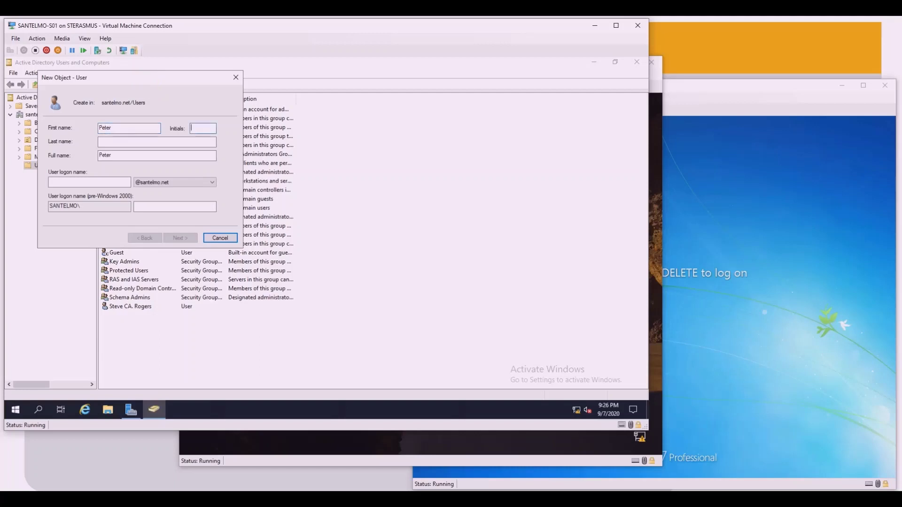
pyautogui.write('S')
pyautogui.press('Tab')
pyautogui.write('Parker')
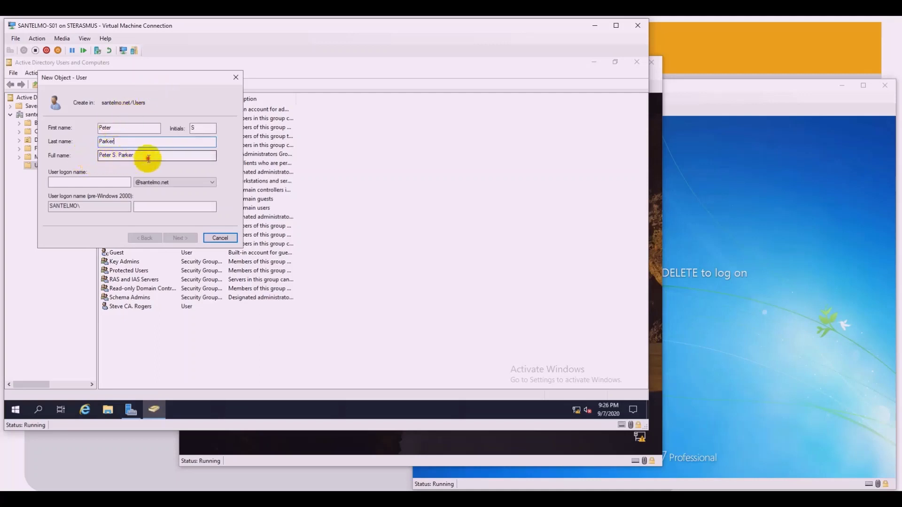
pyautogui.moveTo(147, 157); pyautogui.dragTo(92, 152)
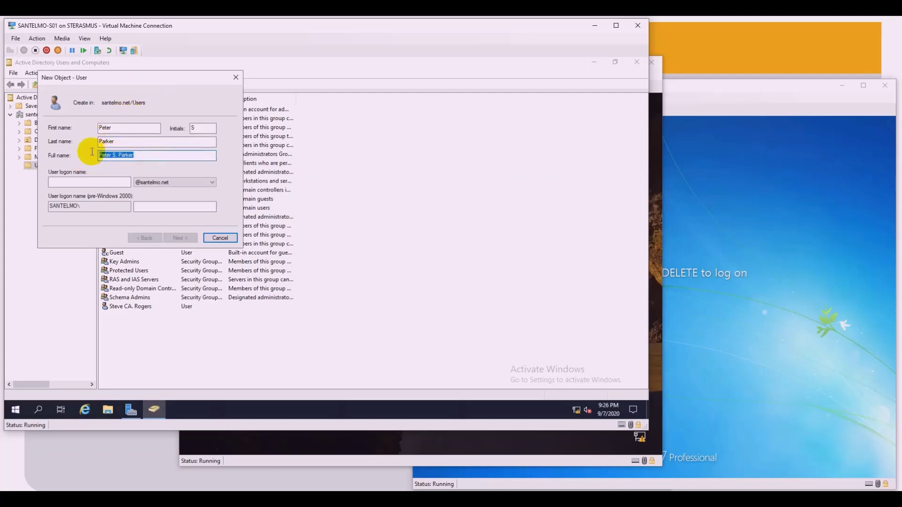
pyautogui.click(90, 181)
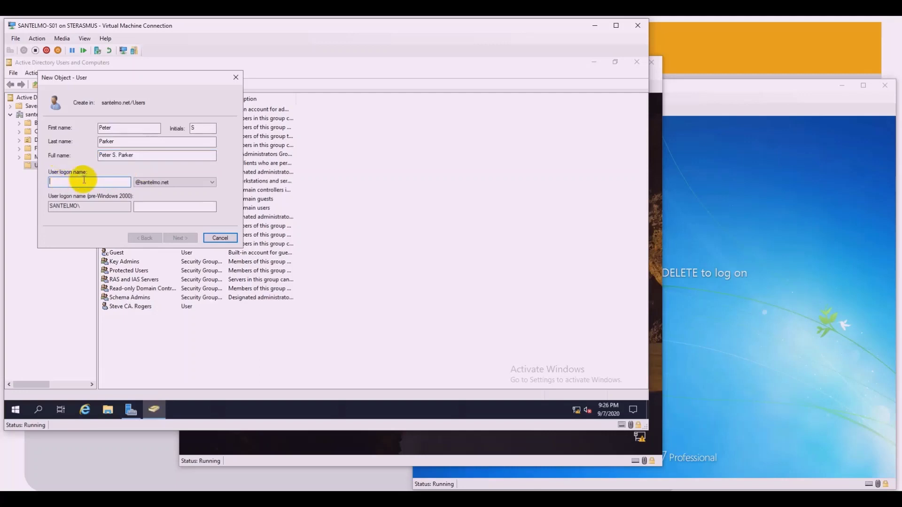
pyautogui.write('ps')
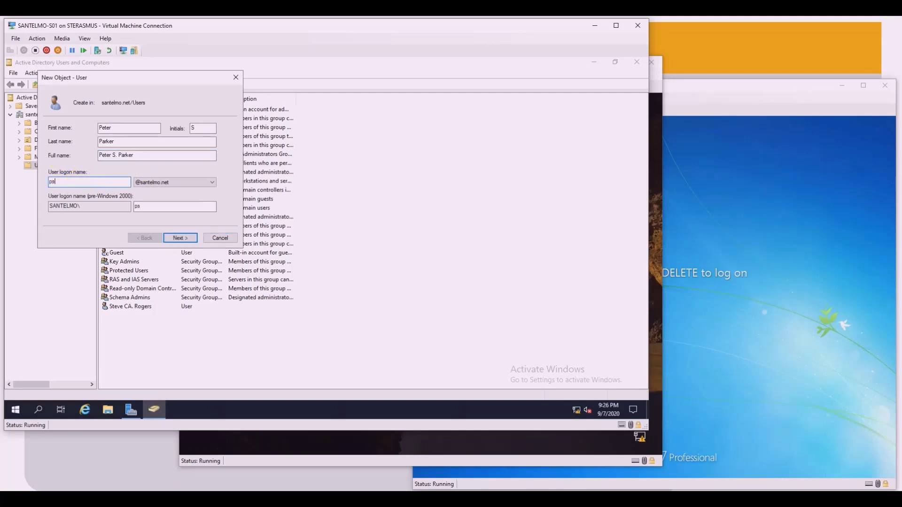
pyautogui.write('parker')
# Step: Enter and confirm an initial password for the second account, then finish the wizard
pyautogui.click(181, 238)
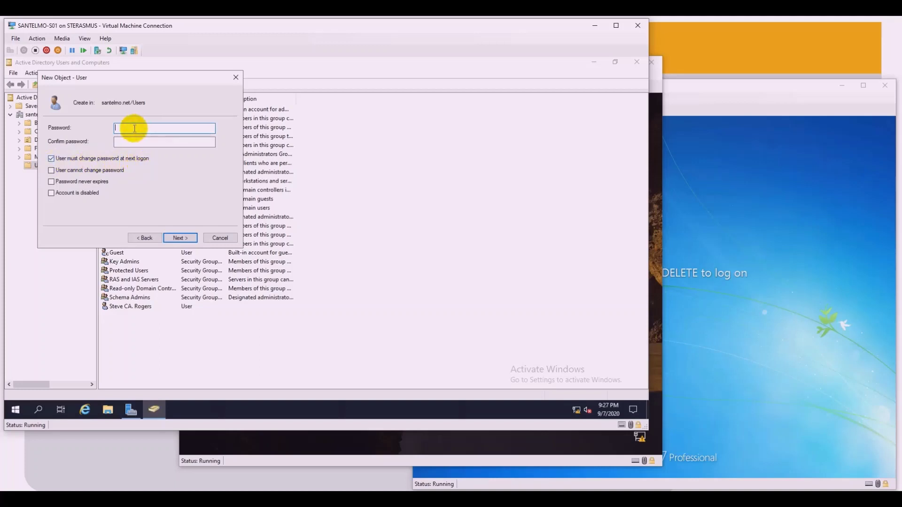
pyautogui.write('********')
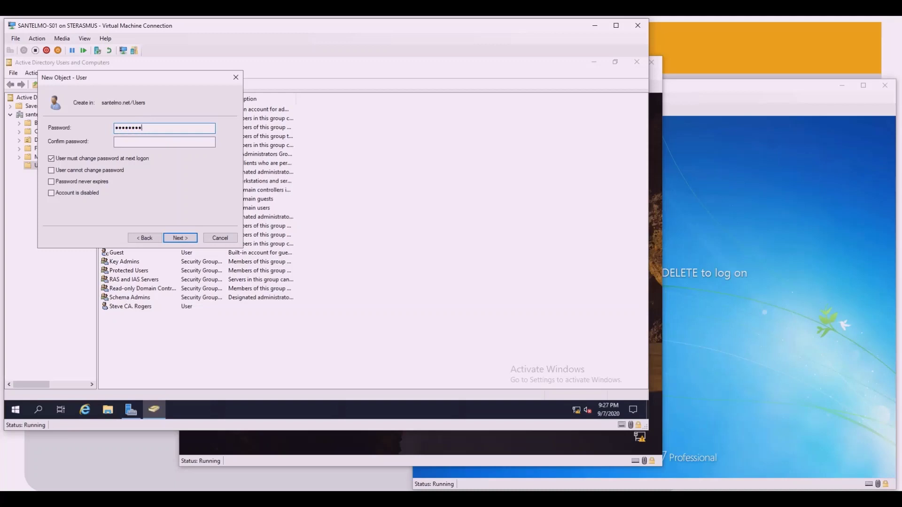
pyautogui.click(146, 141)
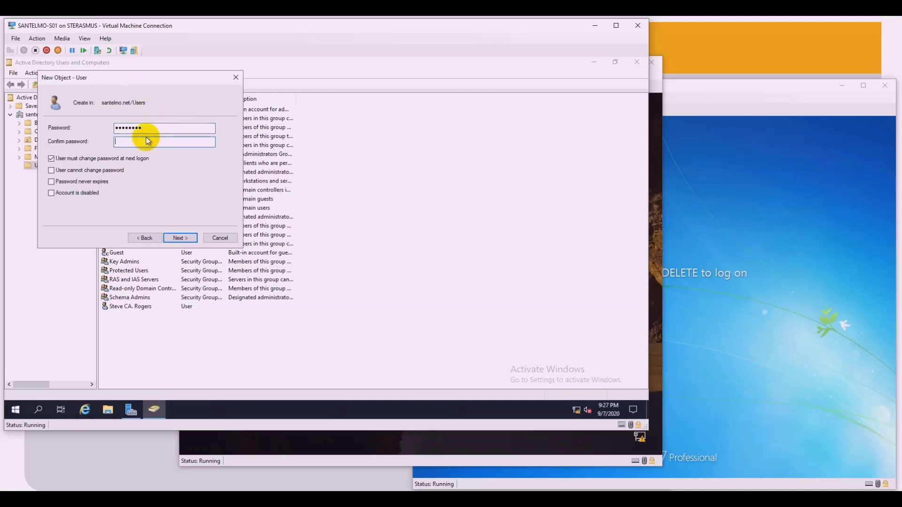
pyautogui.write('******')
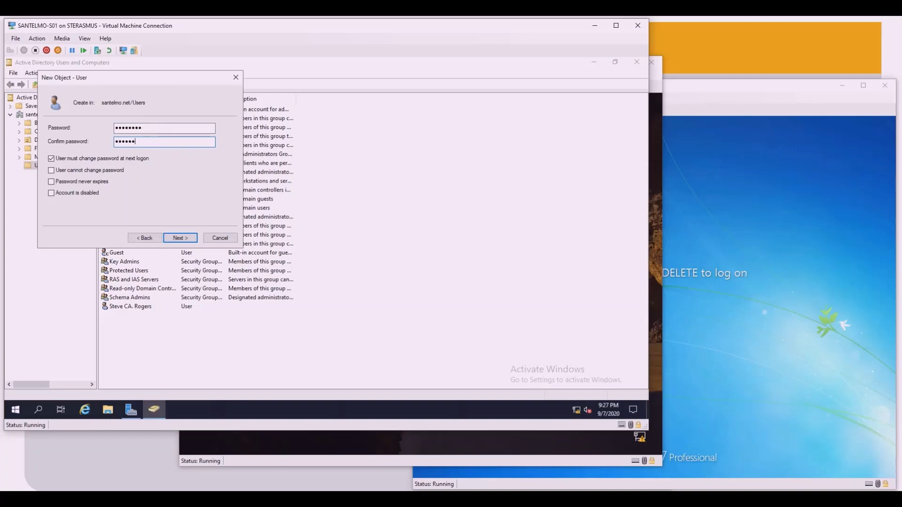
pyautogui.write('**')
pyautogui.click(181, 238)
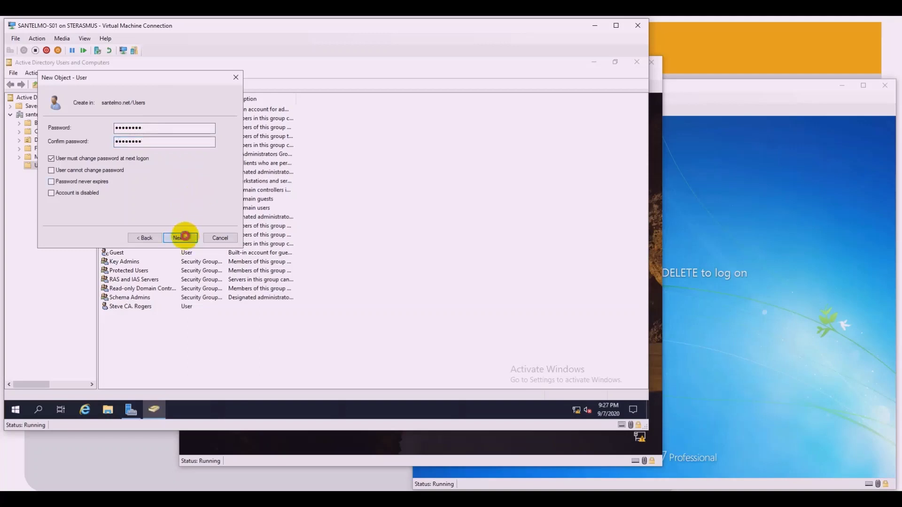
pyautogui.click(185, 238)
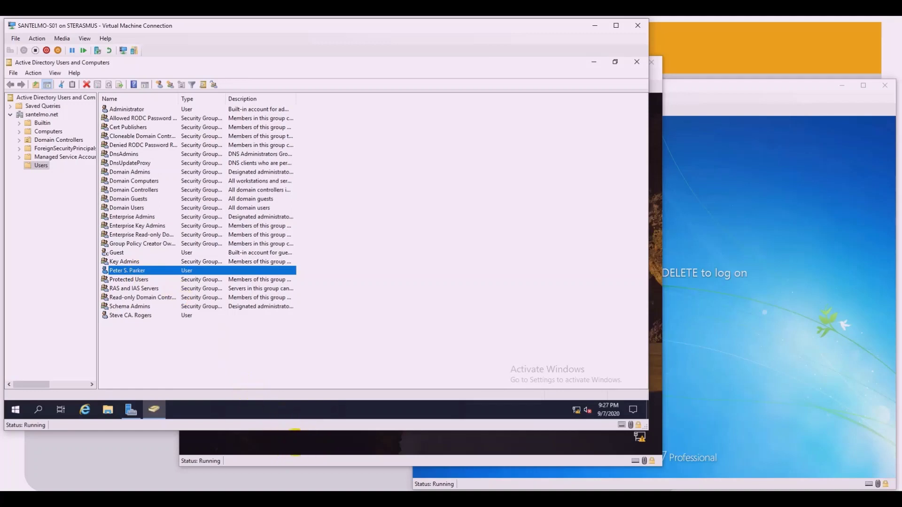
# Step: Sign in on the Windows 10 client as Other user with the new logon name and password
pyautogui.click(356, 461)
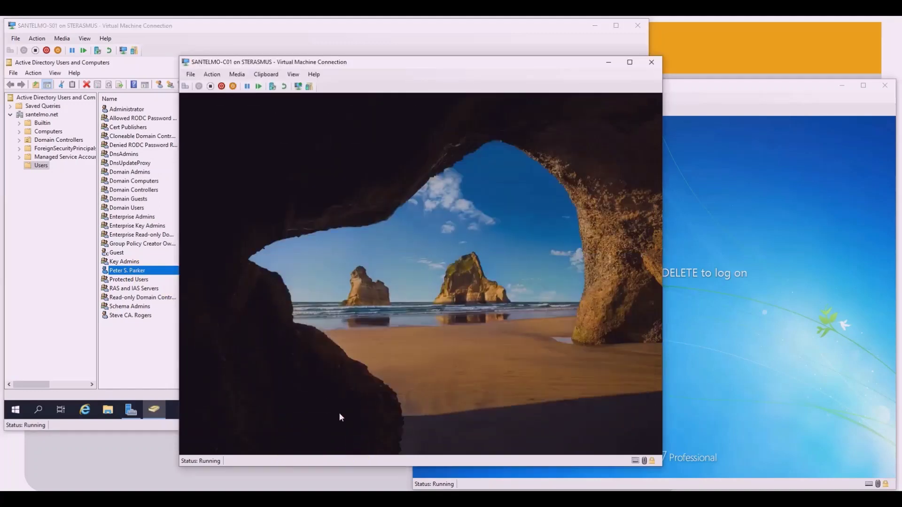
pyautogui.click(340, 412)
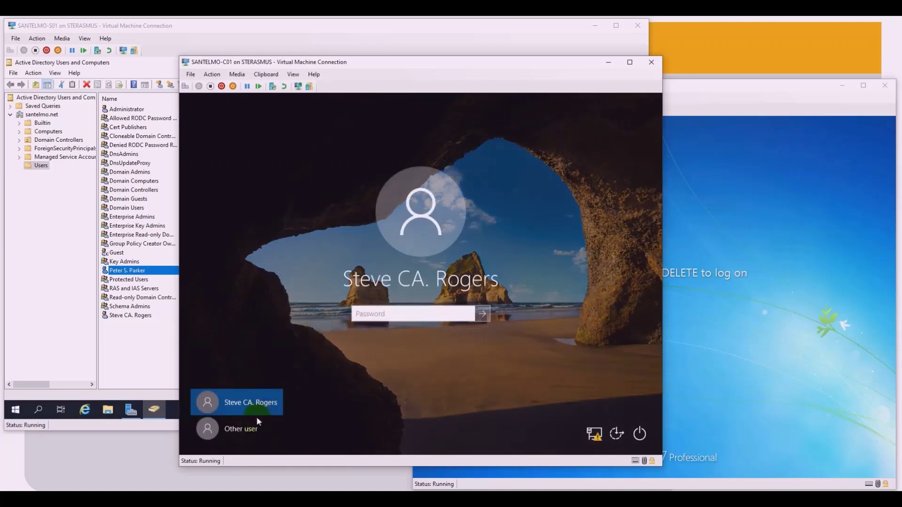
pyautogui.click(254, 428)
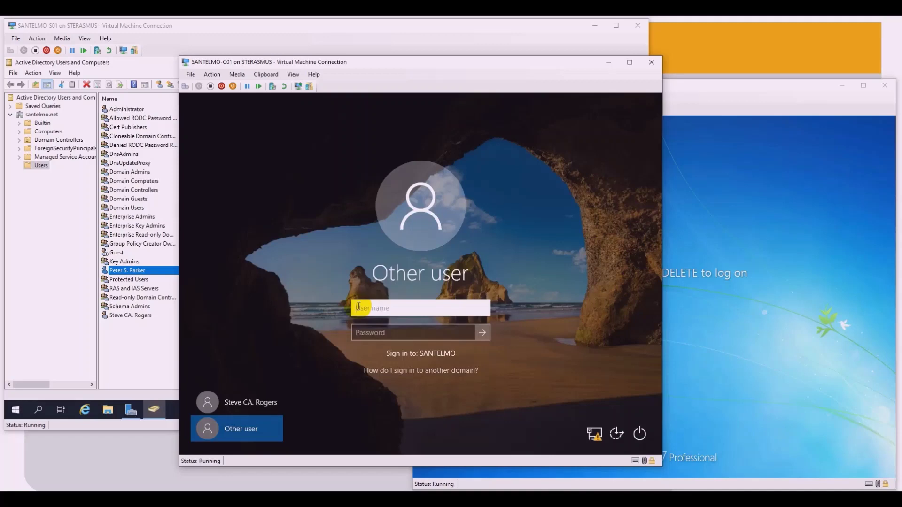
pyautogui.write('psparker')
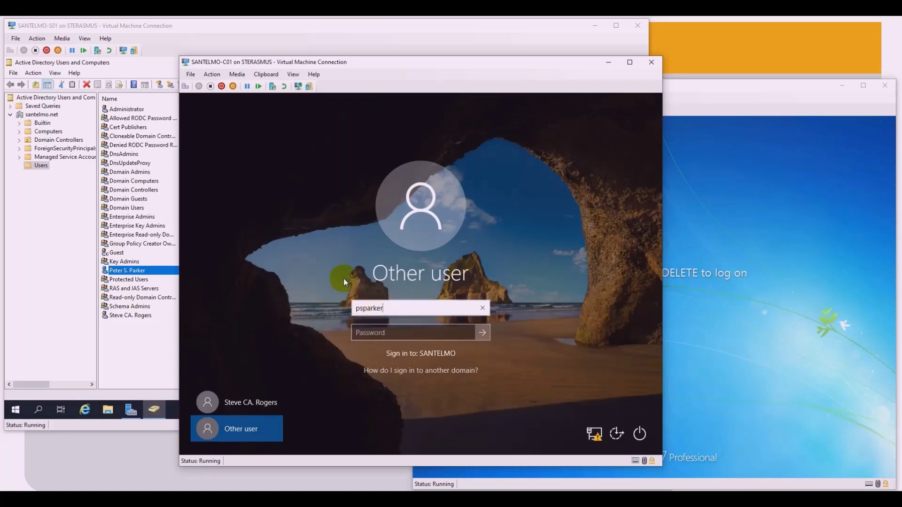
pyautogui.click(372, 333)
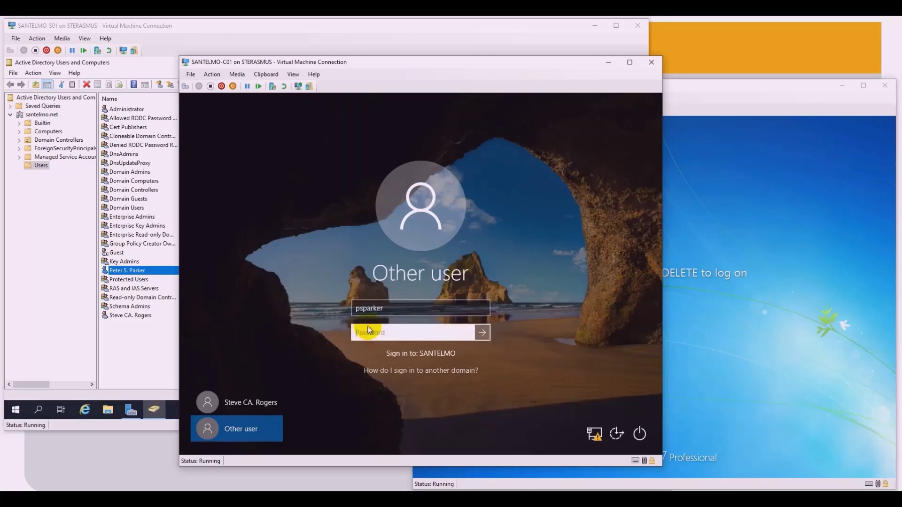
pyautogui.write('•••••••••')
pyautogui.press('Return')
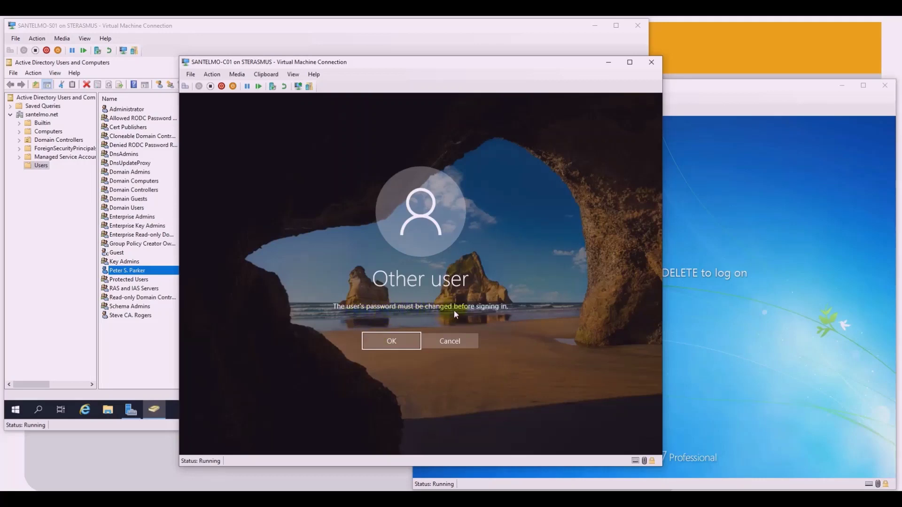
pyautogui.click(402, 341)
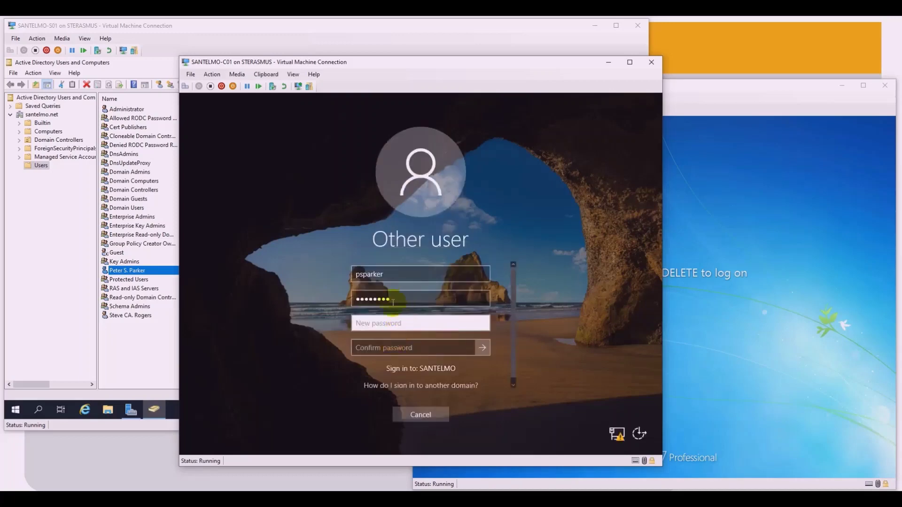
pyautogui.click(401, 345)
# Step: On the Windows 7 client, send Ctrl+Alt+Delete and choose Switch User, then Other User
pyautogui.click(707, 251)
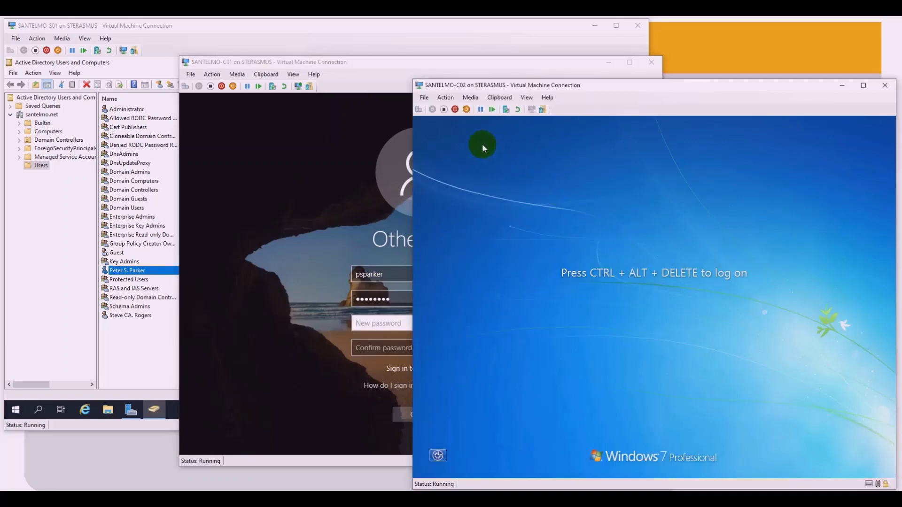
pyautogui.click(444, 97)
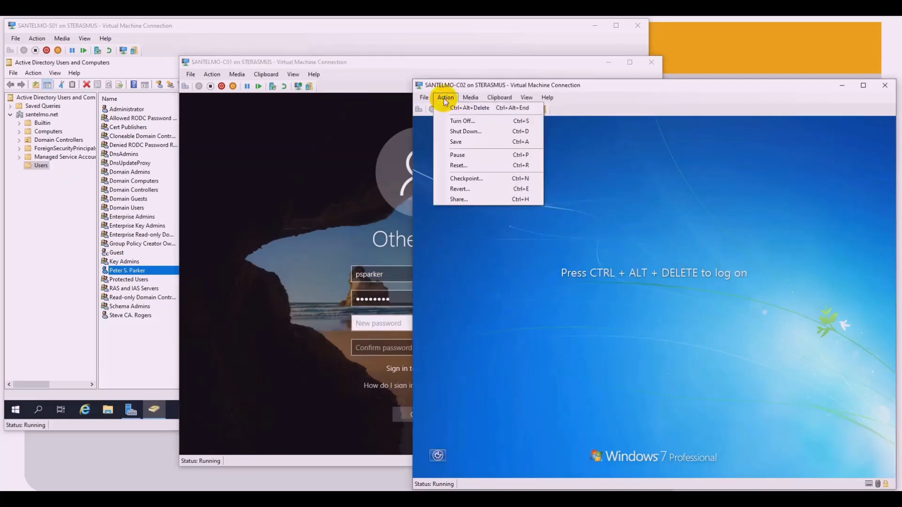
pyautogui.click(452, 108)
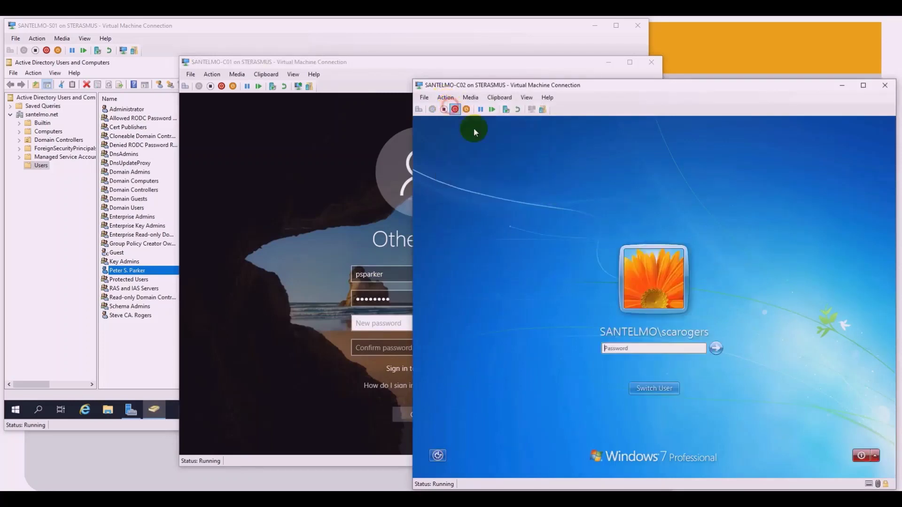
pyautogui.click(660, 390)
pyautogui.click(689, 330)
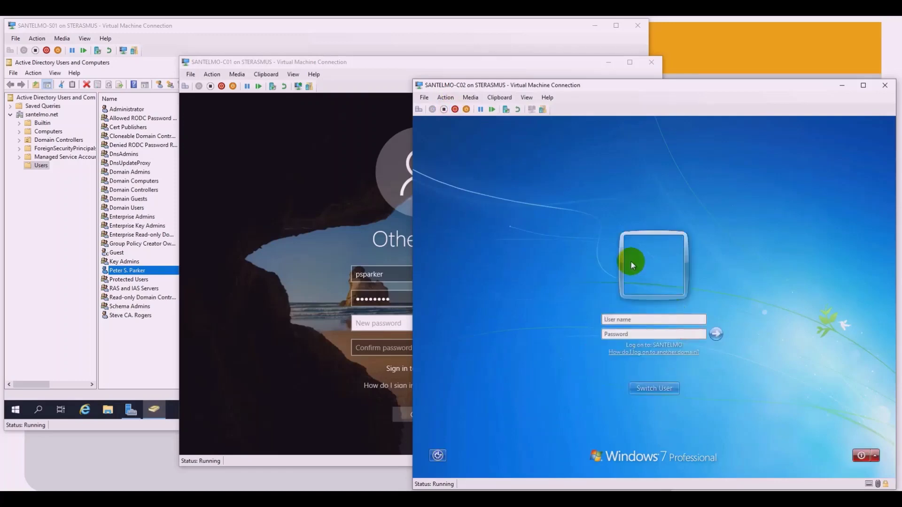
# Step: Sign in with the new user's credentials, acknowledge the required password change, then cancel it
pyautogui.write('psparker')
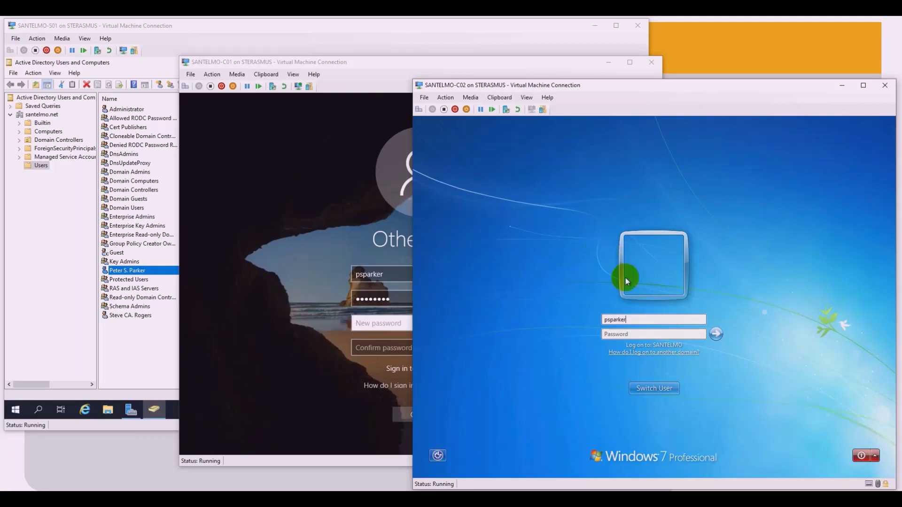
pyautogui.click(627, 334)
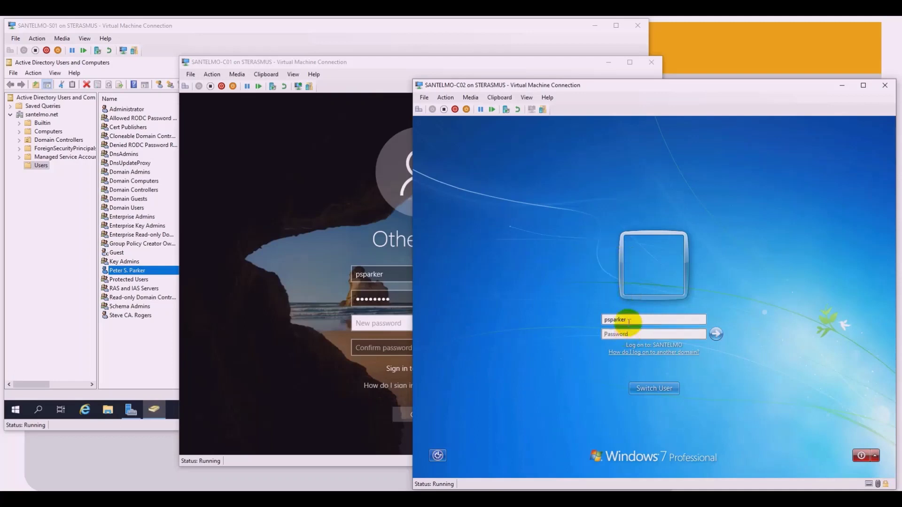
pyautogui.write('••••••')
pyautogui.press('Return')
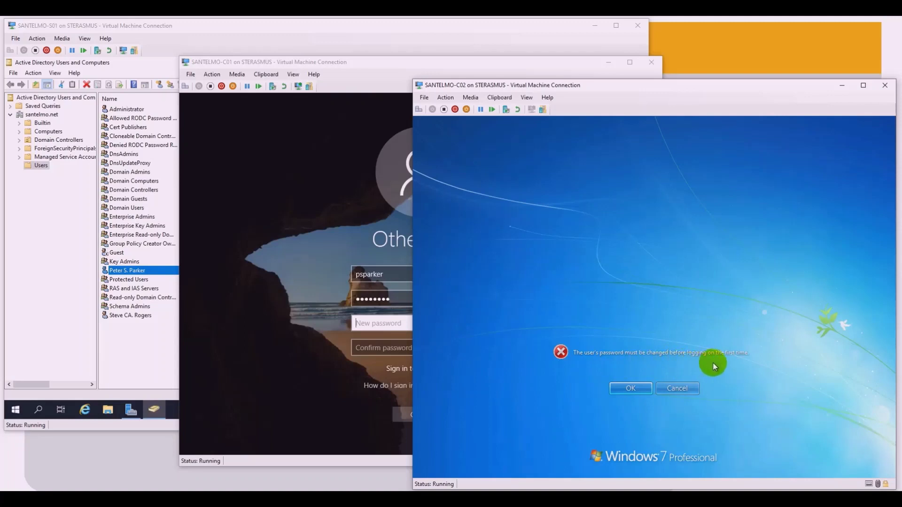
pyautogui.click(625, 388)
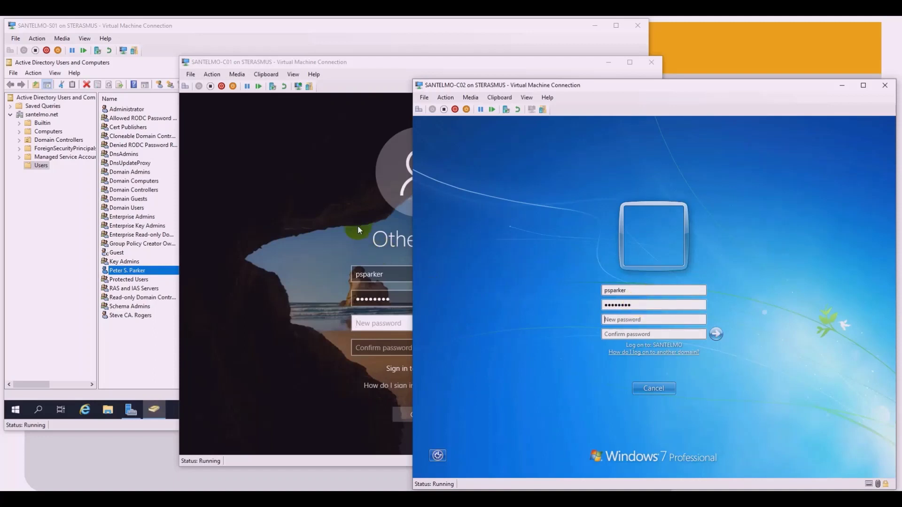
pyautogui.click(654, 388)
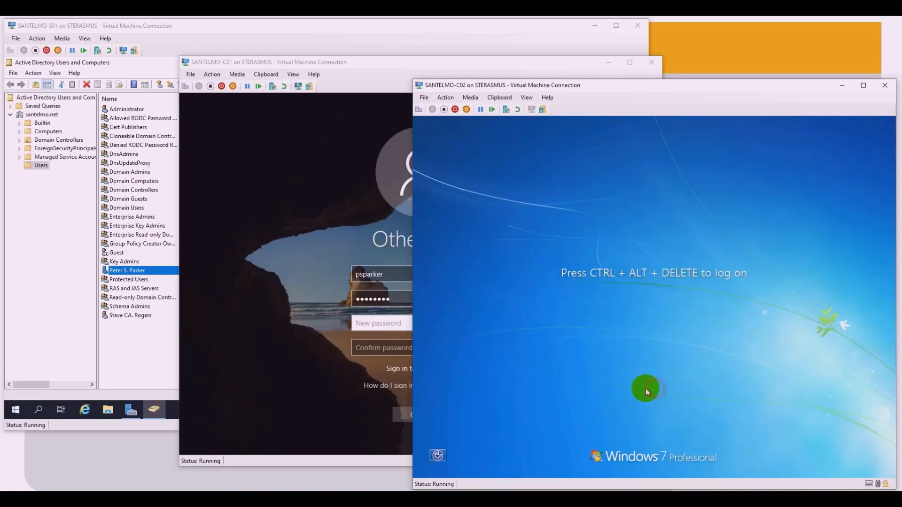
# Step: Cancel the Windows 10 password-change screen and return to the server's Users list
pyautogui.click(356, 193)
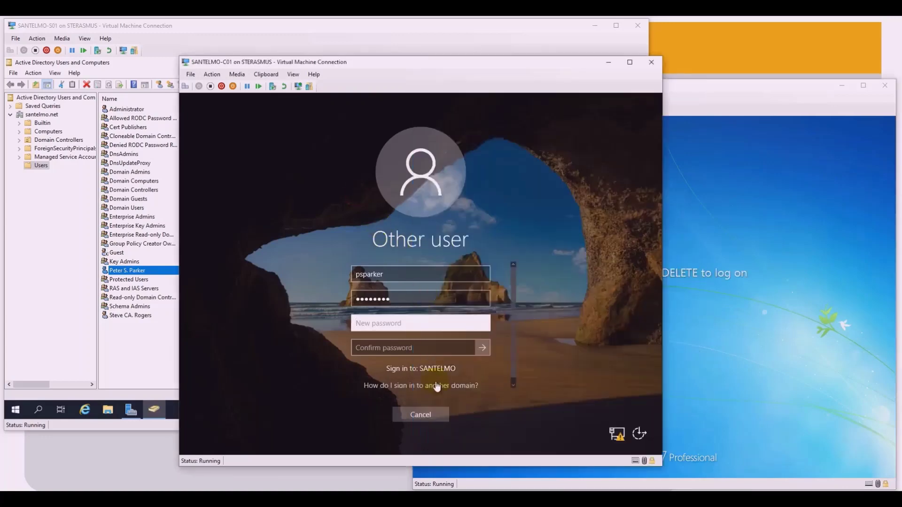
pyautogui.click(428, 416)
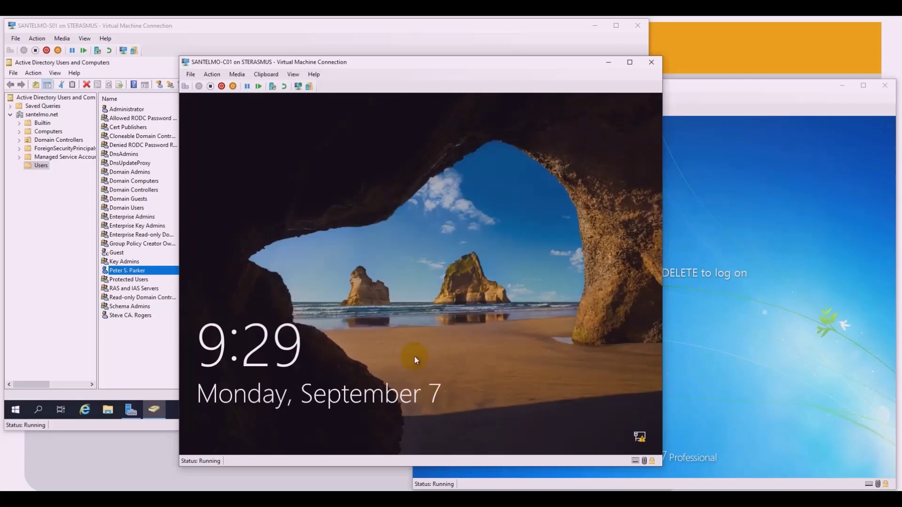
pyautogui.click(160, 349)
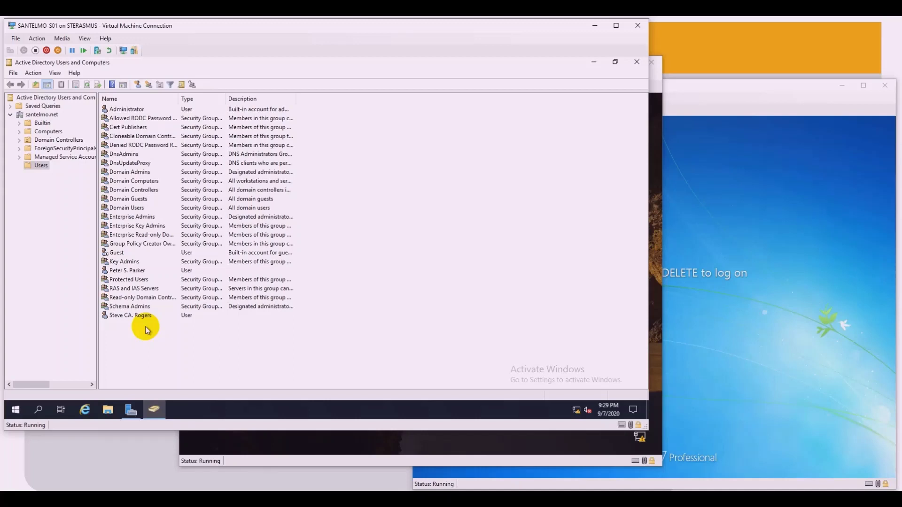
# Step: Start a new user in Users and enter the third account's first name, initial, last name and logon name
pyautogui.rightClick(144, 339)
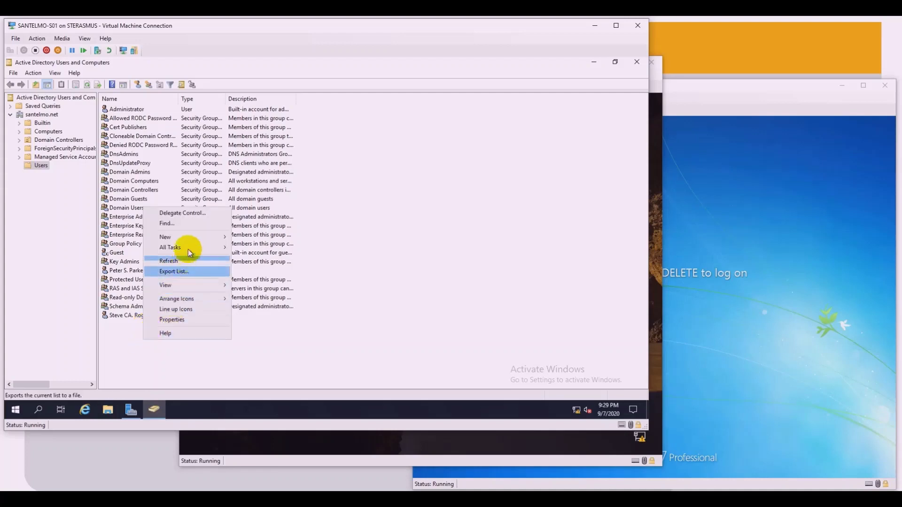
pyautogui.moveTo(184, 236)
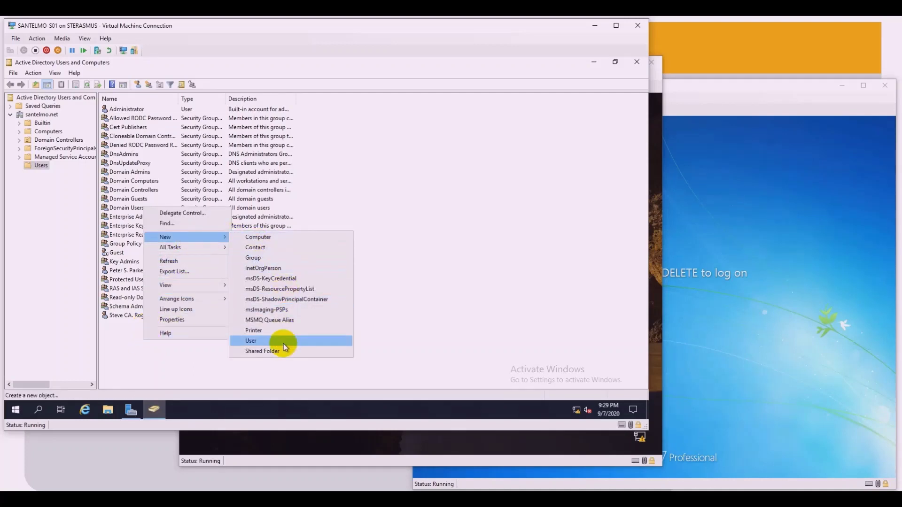
pyautogui.click(283, 345)
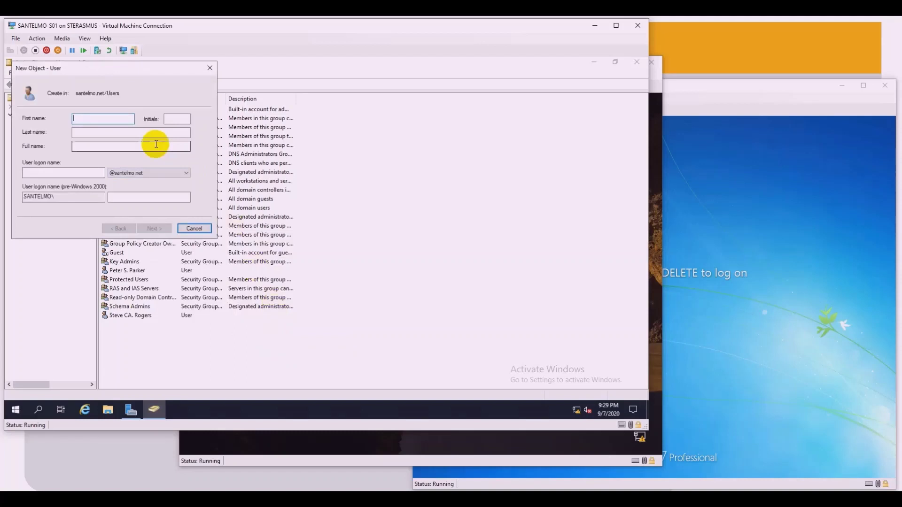
pyautogui.write('C')
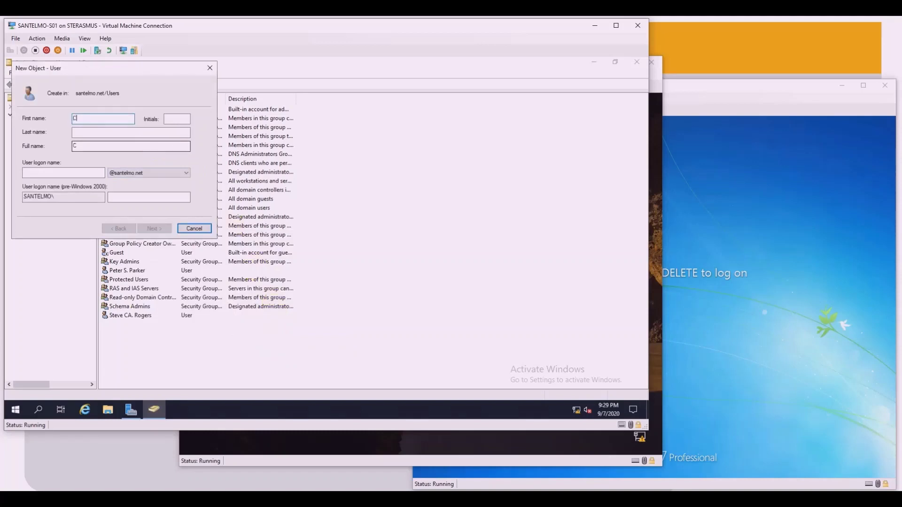
pyautogui.write('lint')
pyautogui.press('Tab')
pyautogui.write('H')
pyautogui.write('Ba')
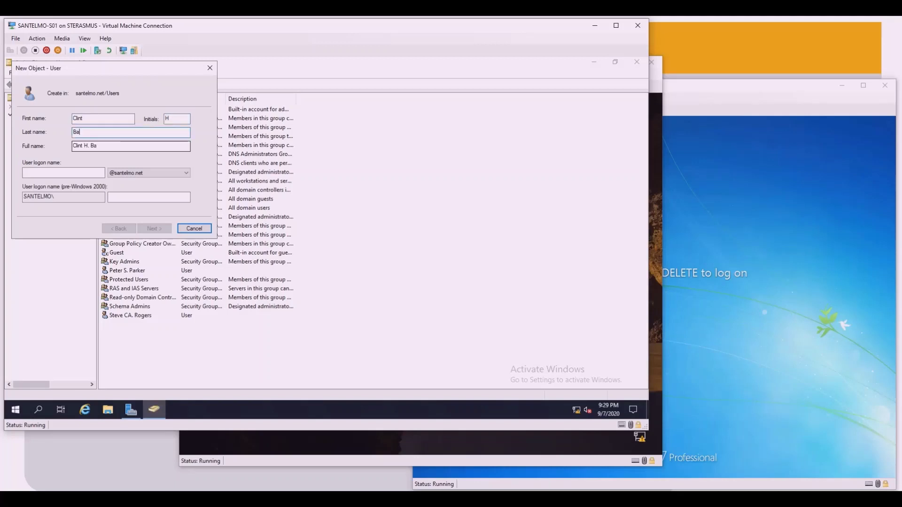
pyautogui.write('rton')
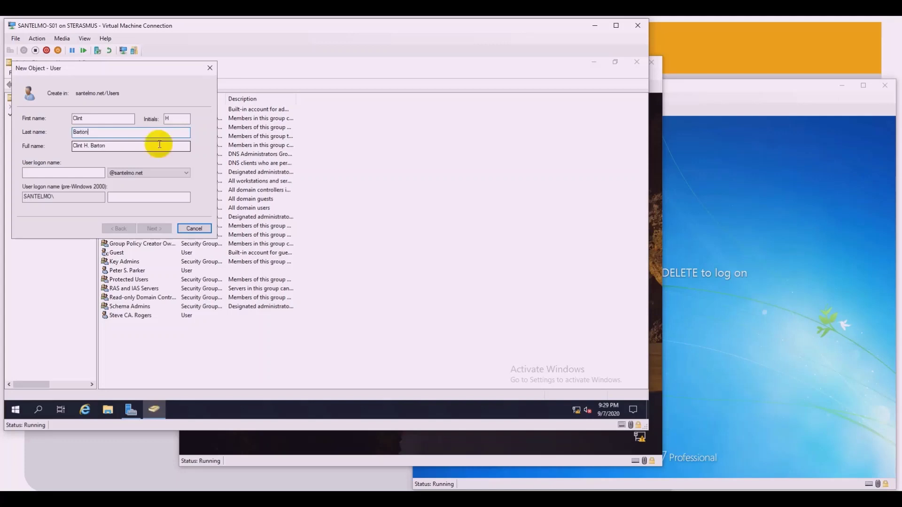
pyautogui.click(68, 174)
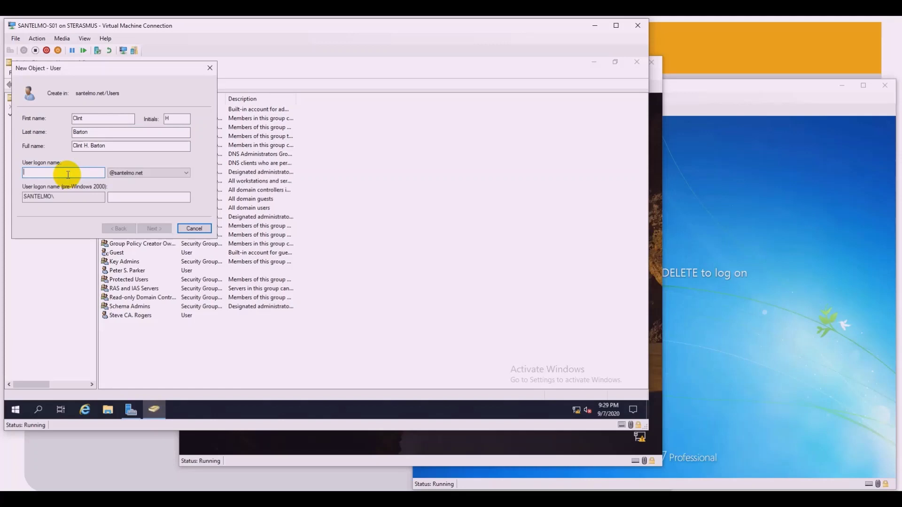
pyautogui.write('chbarton')
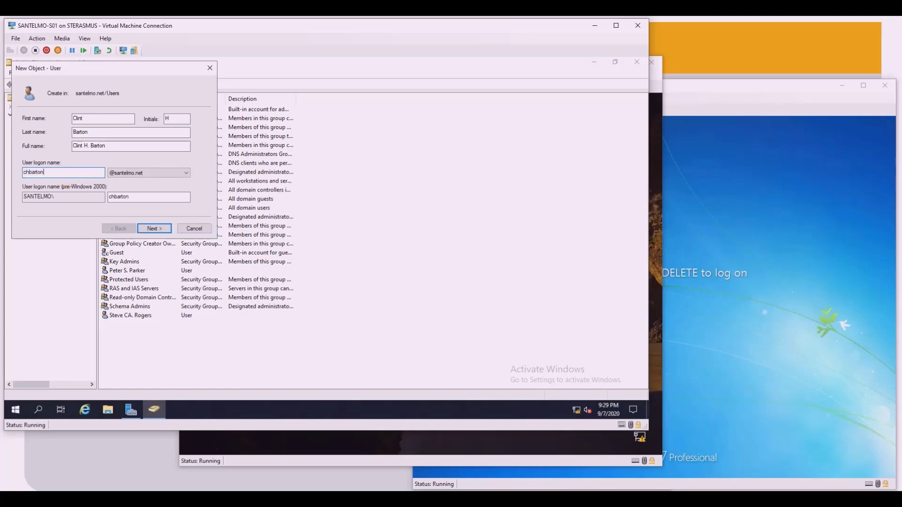
pyautogui.click(155, 230)
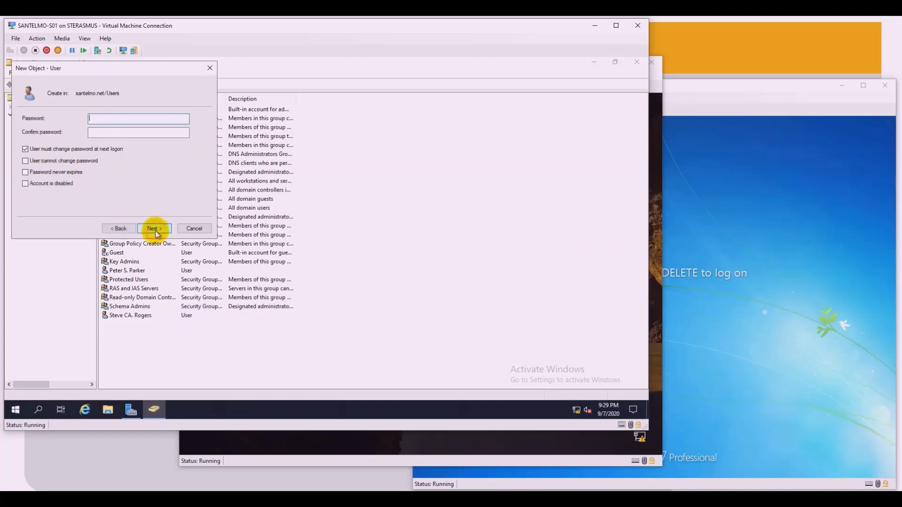
# Step: Clear 'must change password at next logon', tick 'User cannot change password', and enter the password twice
pyautogui.click(92, 151)
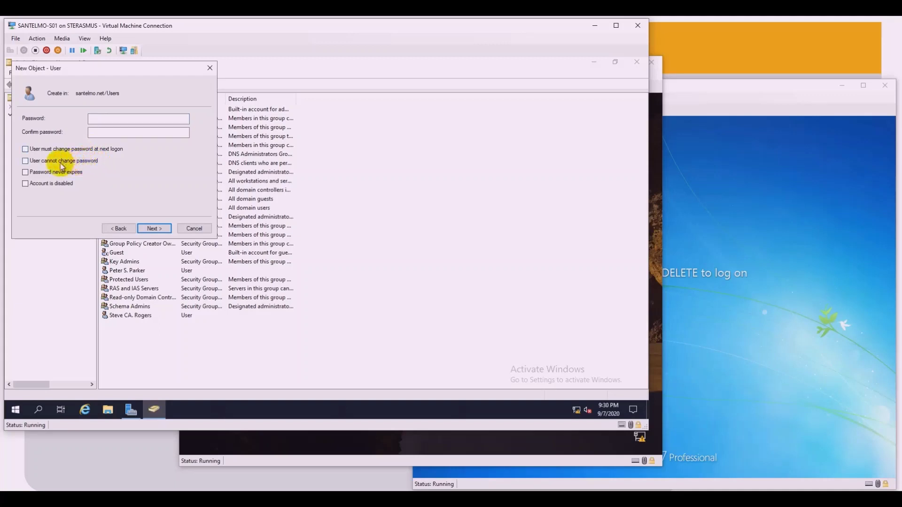
pyautogui.click(37, 162)
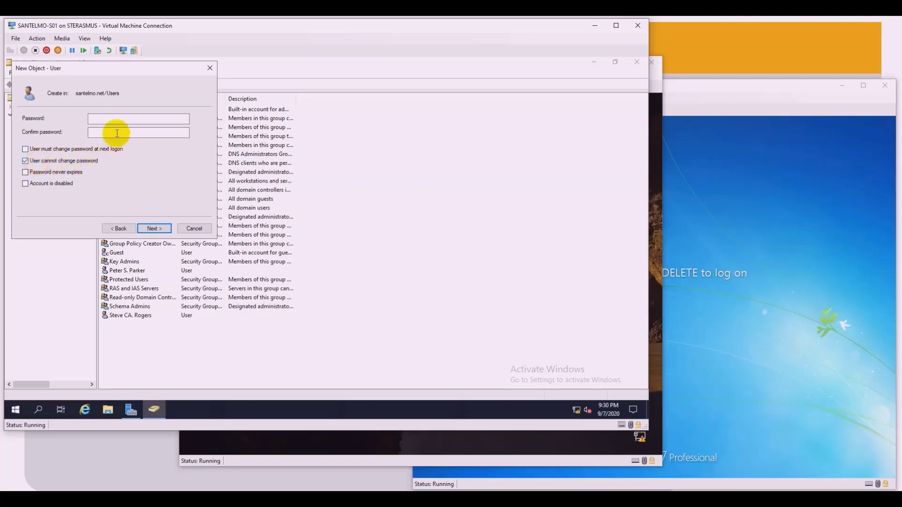
pyautogui.click(103, 121)
pyautogui.write('Pa$$w0rd')
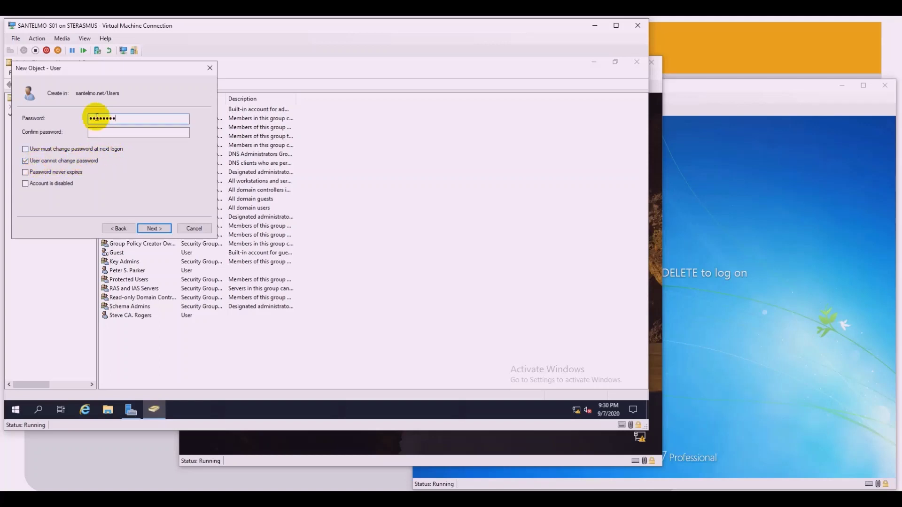
pyautogui.click(114, 133)
pyautogui.write('Pa$$w0rd')
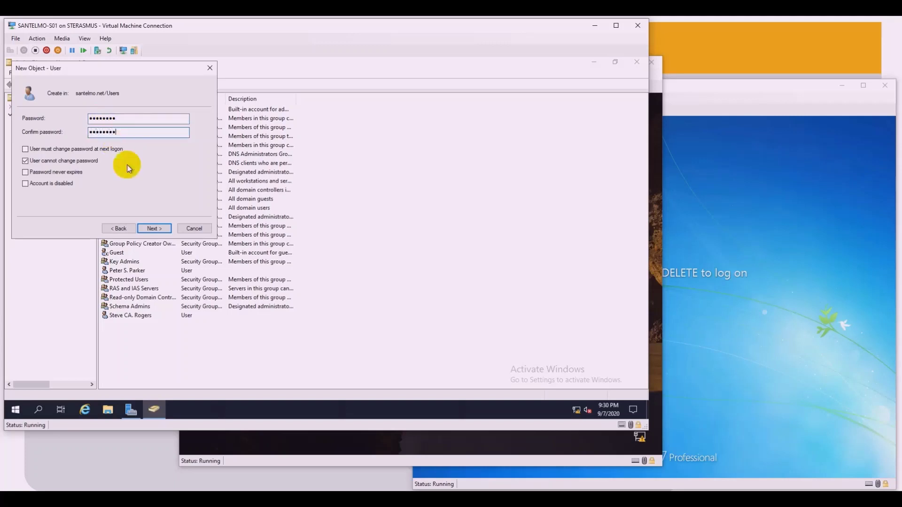
pyautogui.click(154, 228)
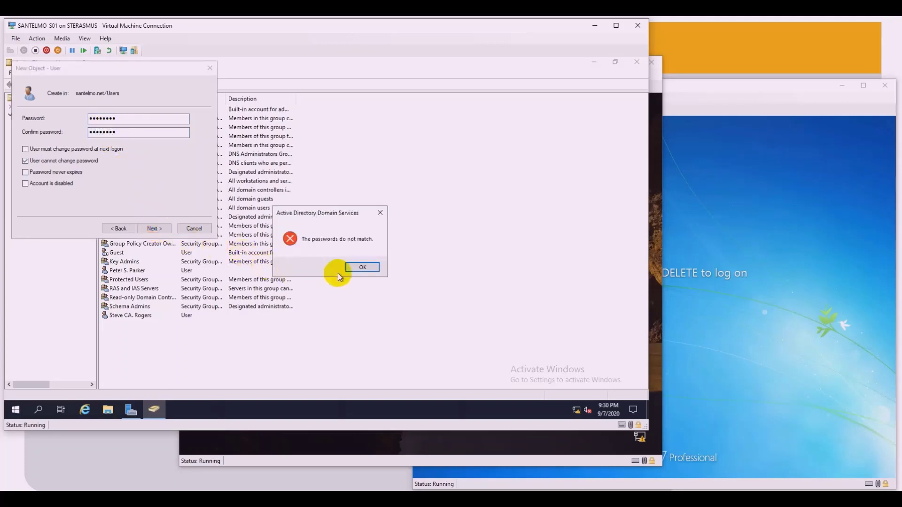
# Step: Dismiss the password-mismatch error, re-enter matching passwords, and finish creating the account
pyautogui.click(353, 267)
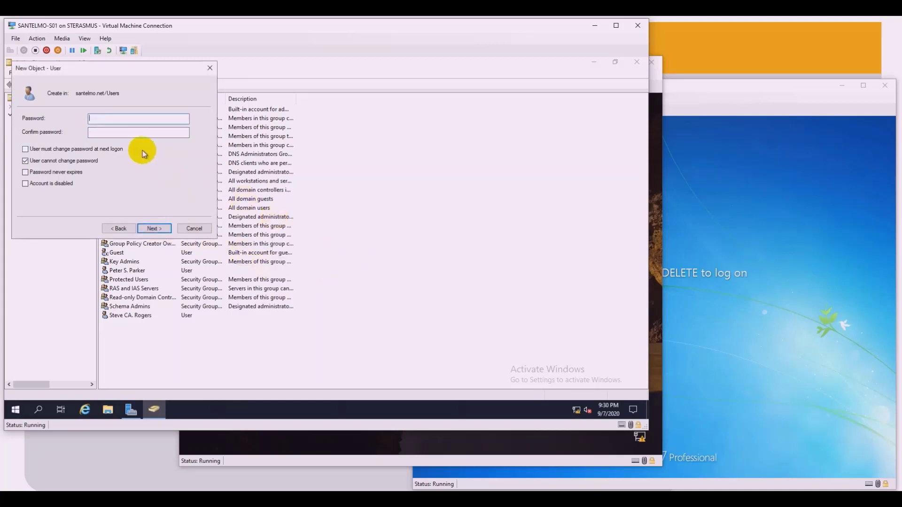
pyautogui.write('Pa$$w0rd')
pyautogui.click(94, 131)
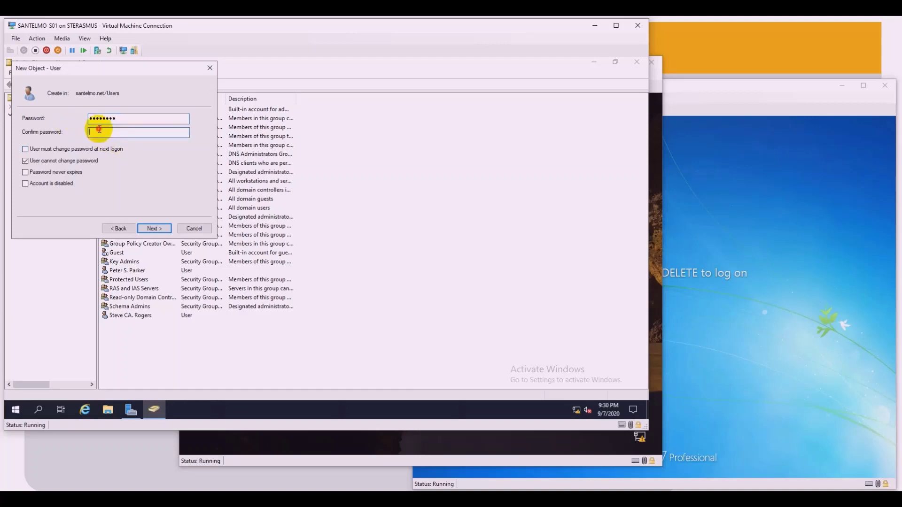
pyautogui.write('Pa$$w0r')
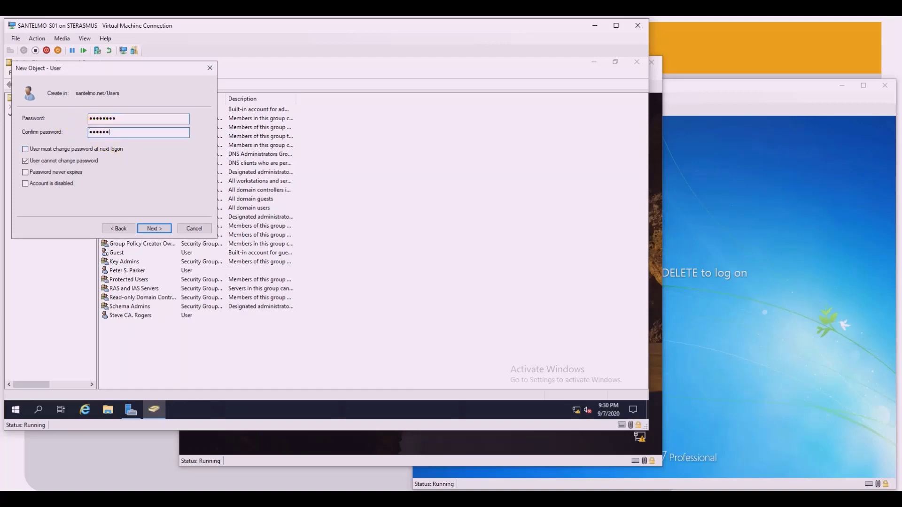
pyautogui.write('d')
pyautogui.click(155, 229)
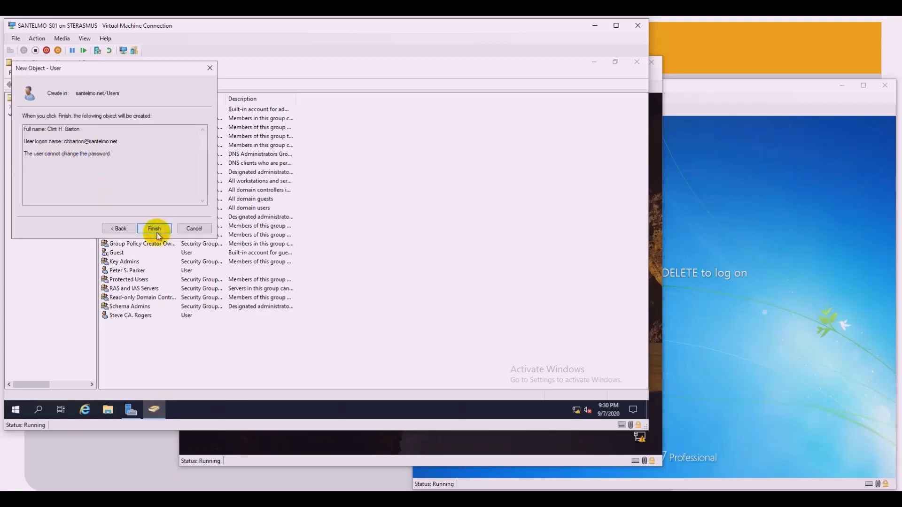
pyautogui.click(155, 228)
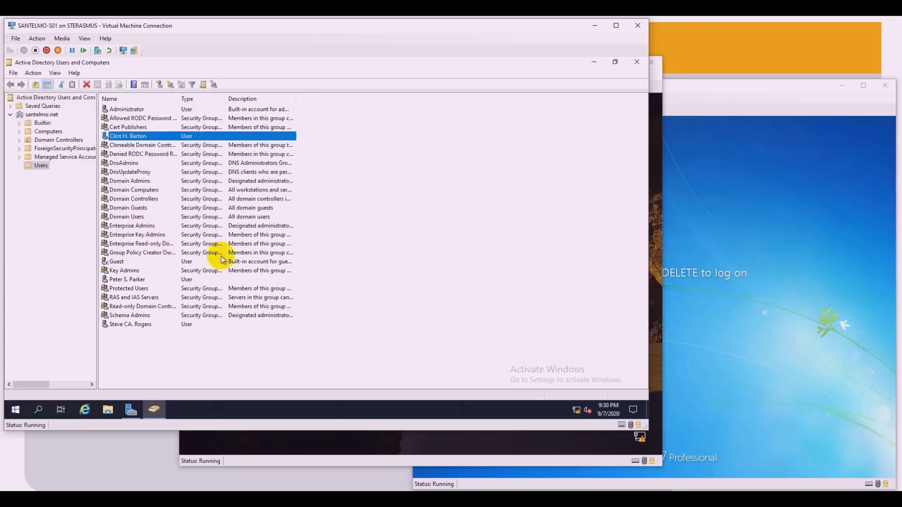
# Step: Sign in to the Windows 10 client as Other user with the third account's logon name and password
pyautogui.click(348, 408)
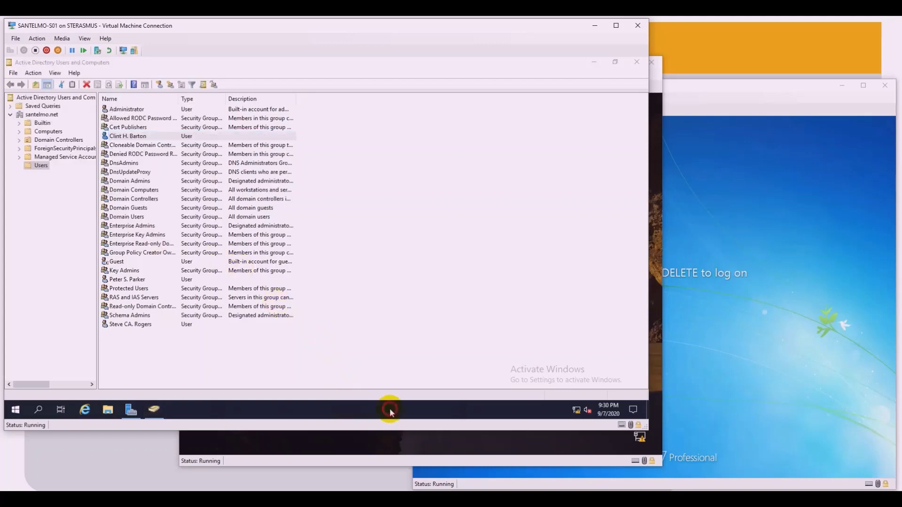
pyautogui.click(413, 436)
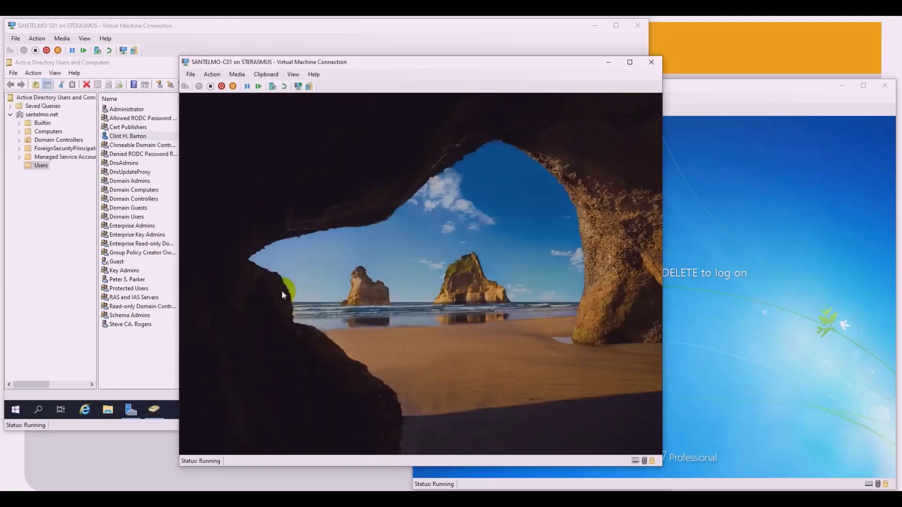
pyautogui.click(282, 295)
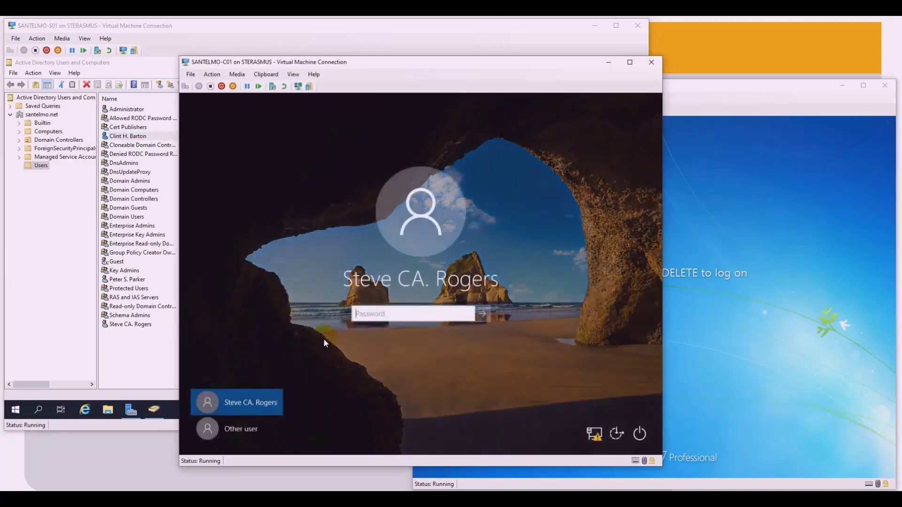
pyautogui.click(245, 430)
pyautogui.click(386, 310)
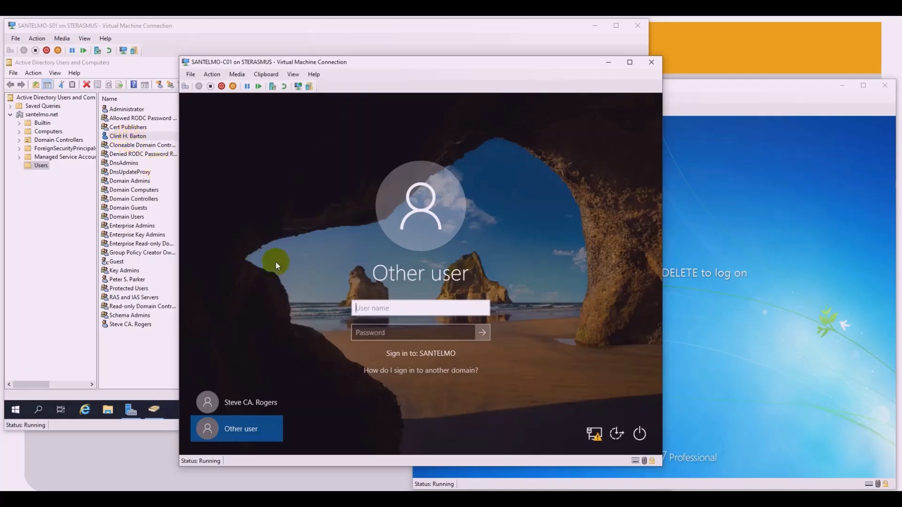
pyautogui.write('chbarton')
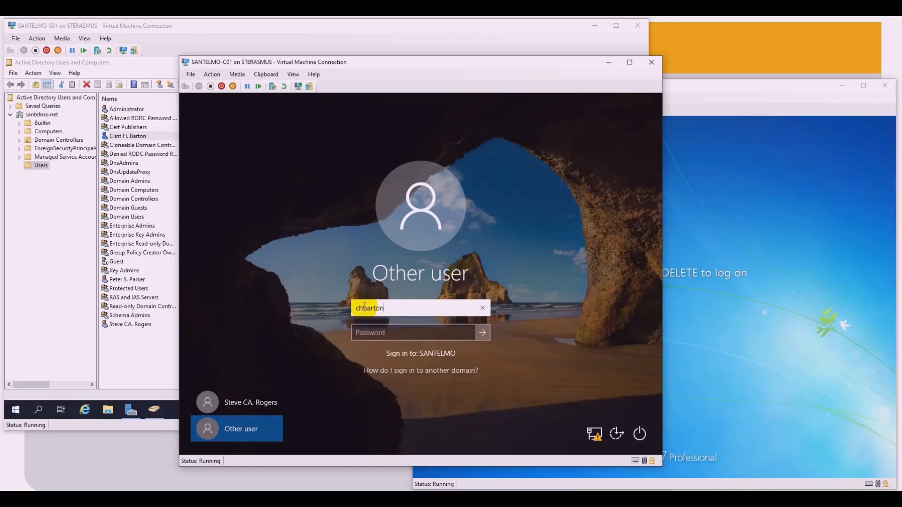
pyautogui.click(367, 331)
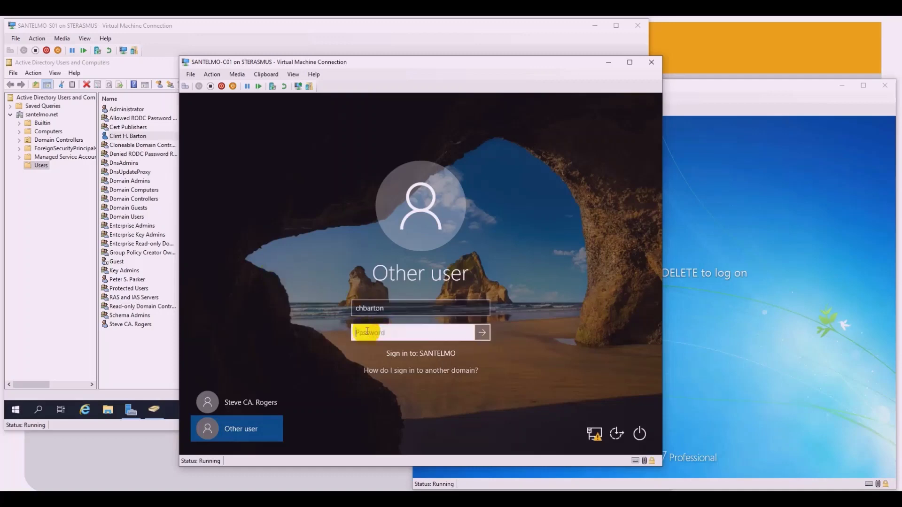
pyautogui.write('••••••••')
pyautogui.click(483, 333)
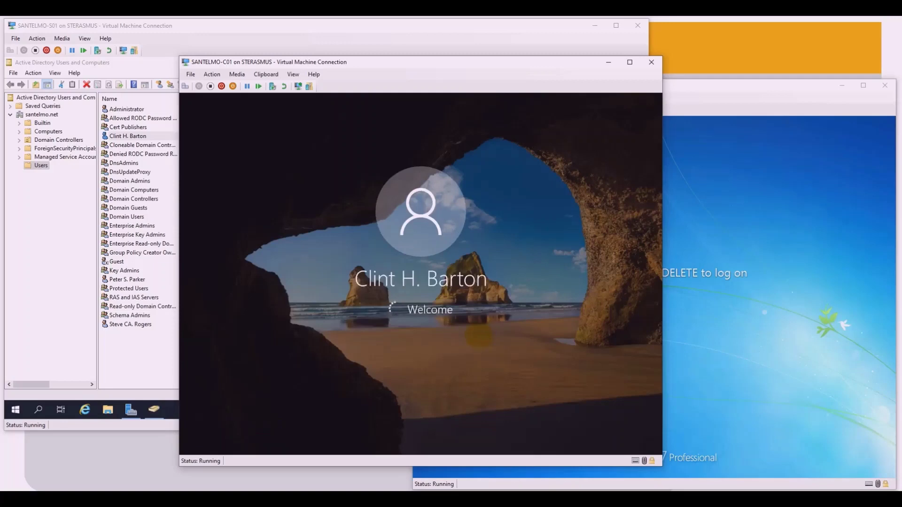
pyautogui.click(740, 213)
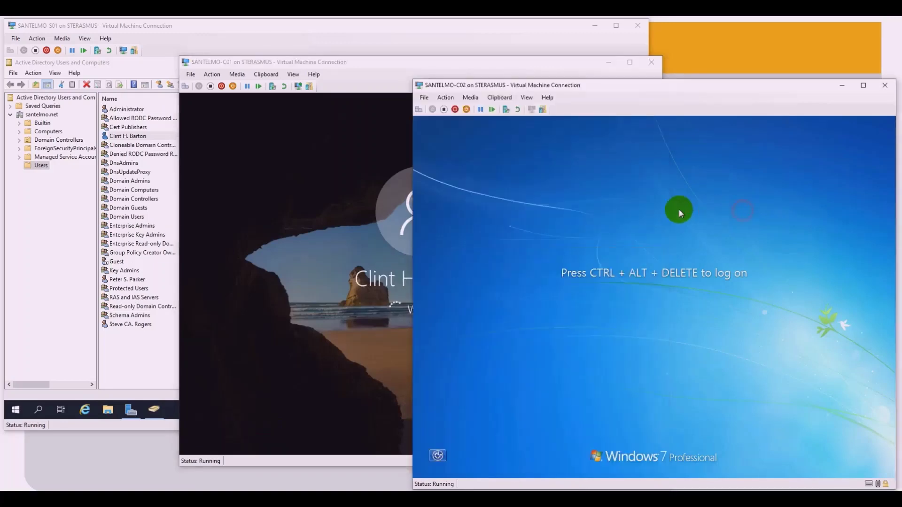
# Step: On Windows 7, send Ctrl+Alt+Delete, pick Other User and sign in as the third domain user
pyautogui.click(448, 98)
pyautogui.click(455, 111)
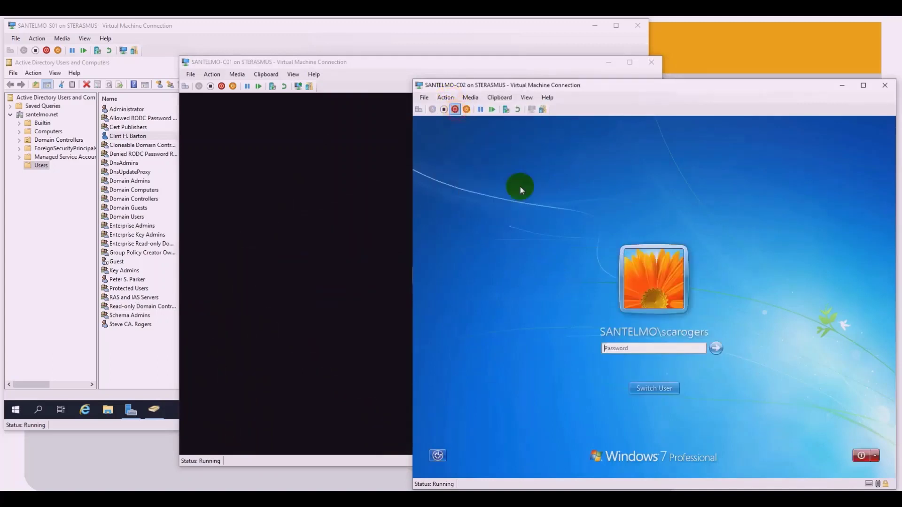
pyautogui.click(664, 395)
pyautogui.click(684, 335)
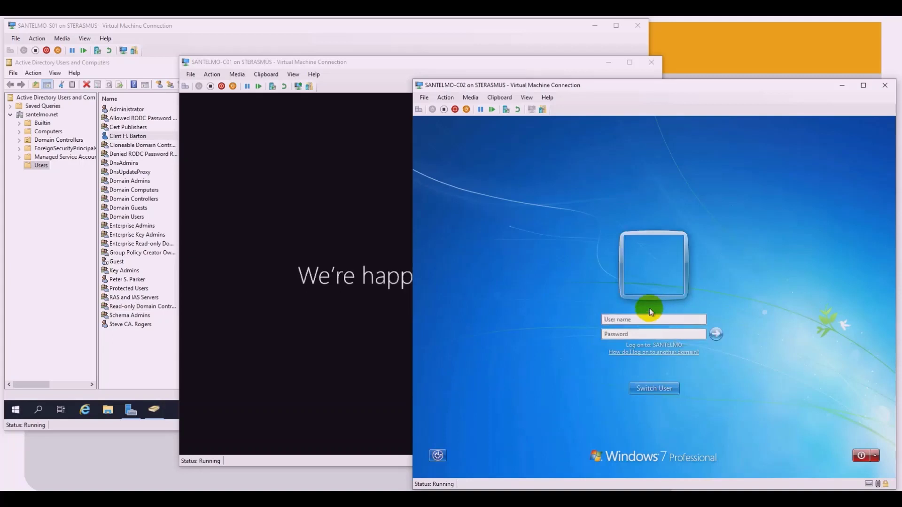
pyautogui.write('ch')
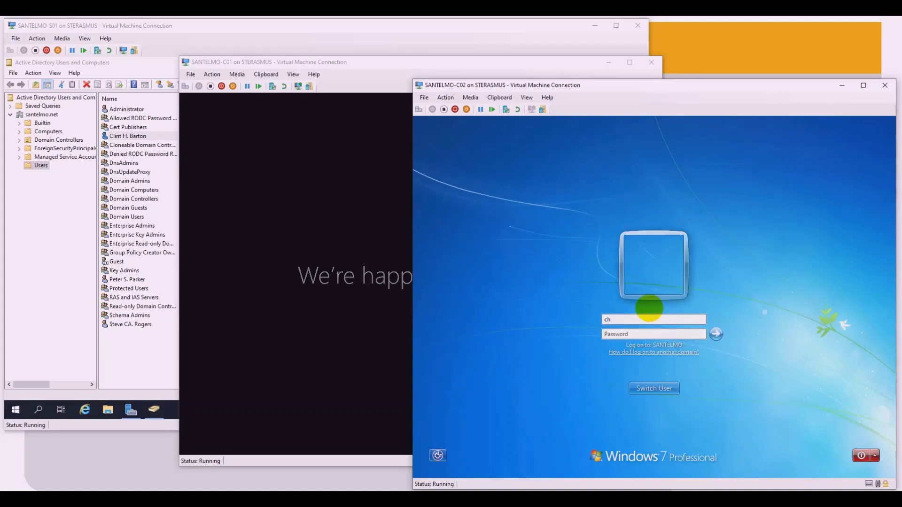
pyautogui.write('barton')
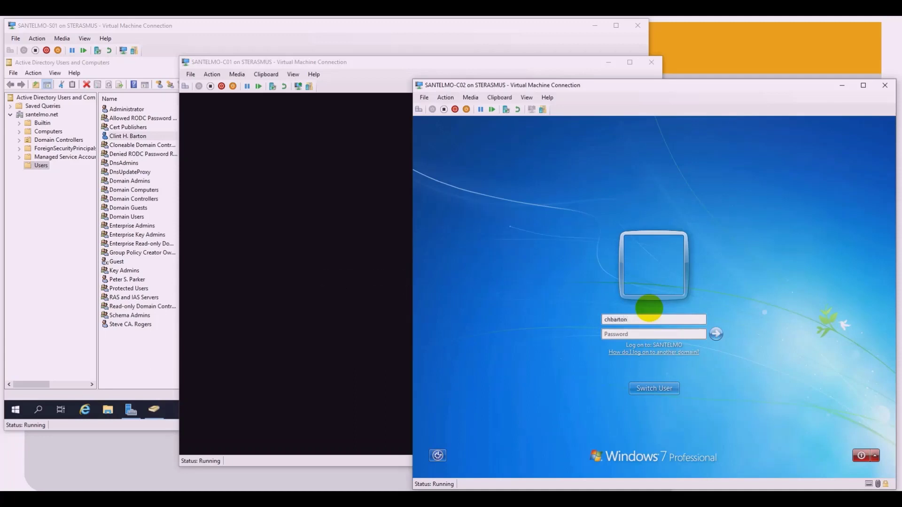
pyautogui.click(652, 335)
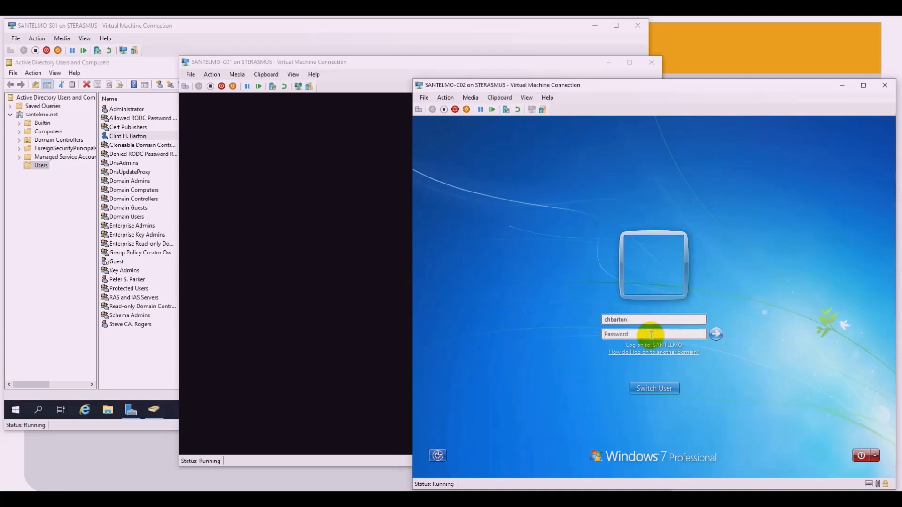
pyautogui.write('••••••••')
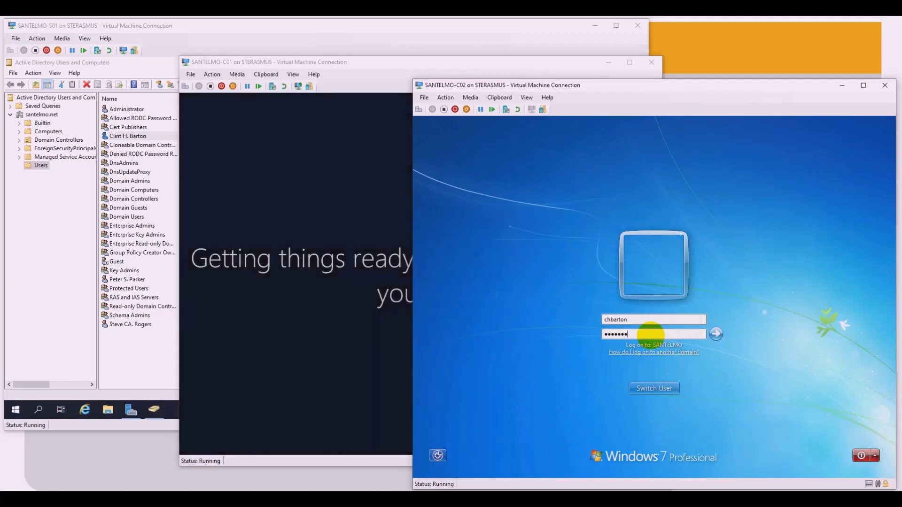
pyautogui.press('Return')
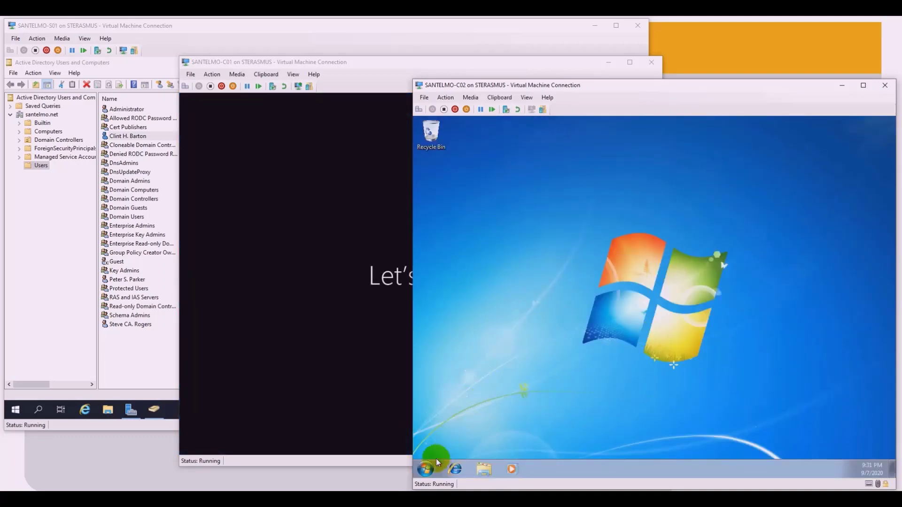
# Step: Bring up the Windows 7 security options via the VM's Ctrl+Alt+Delete action
pyautogui.click(425, 468)
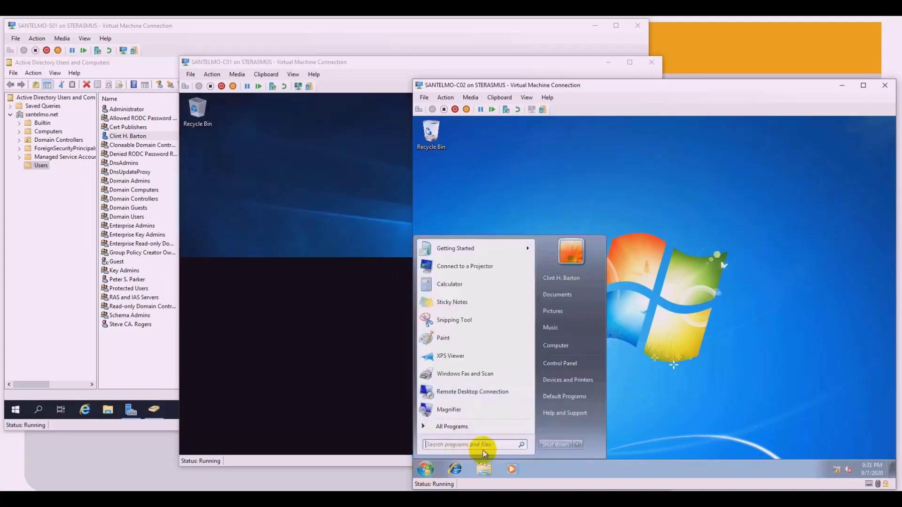
pyautogui.click(425, 468)
pyautogui.click(425, 468)
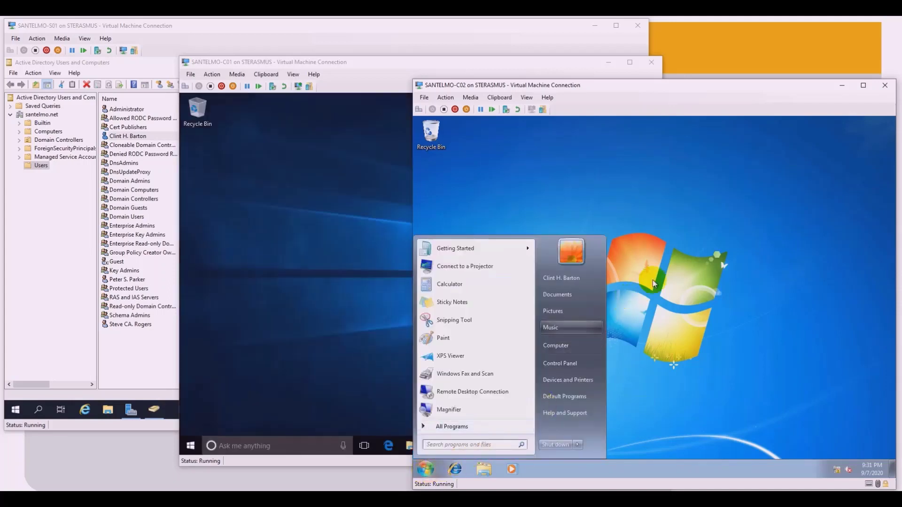
pyautogui.click(654, 283)
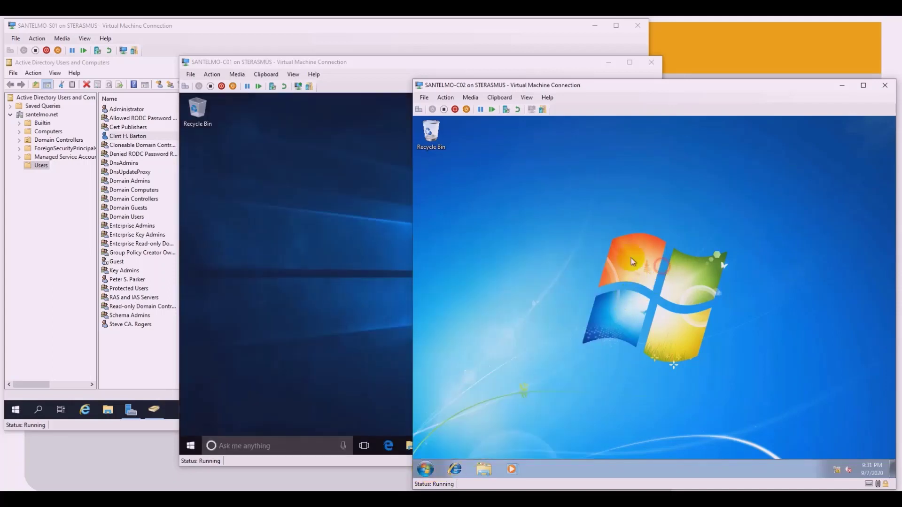
pyautogui.click(446, 97)
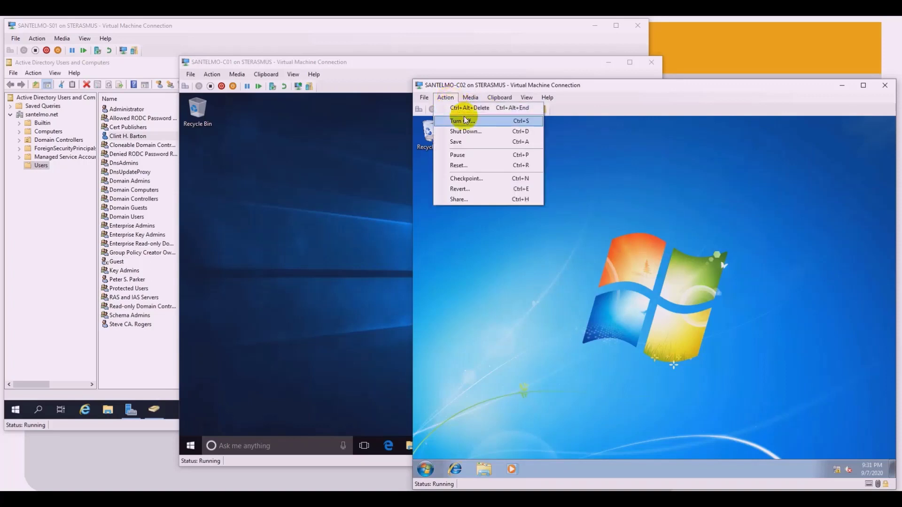
pyautogui.click(470, 108)
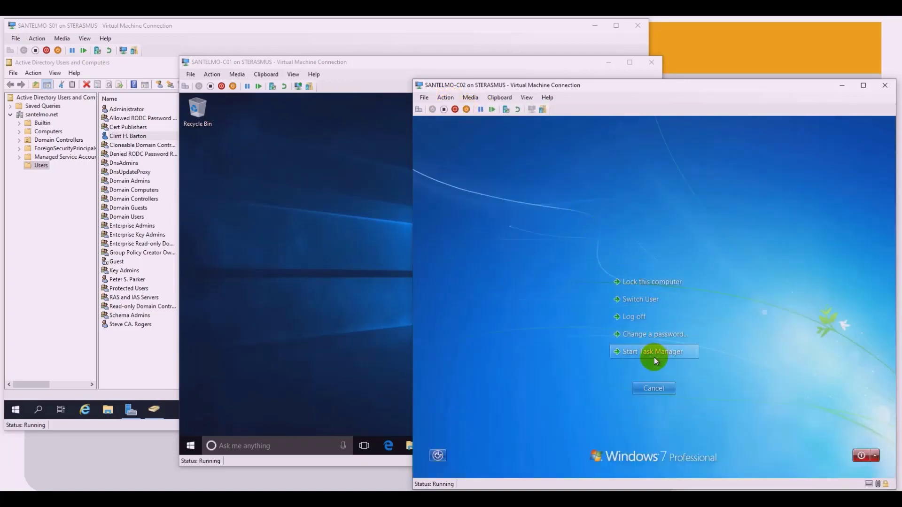
# Step: Attempt a password change by entering the old, new and confirmation passwords
pyautogui.click(649, 337)
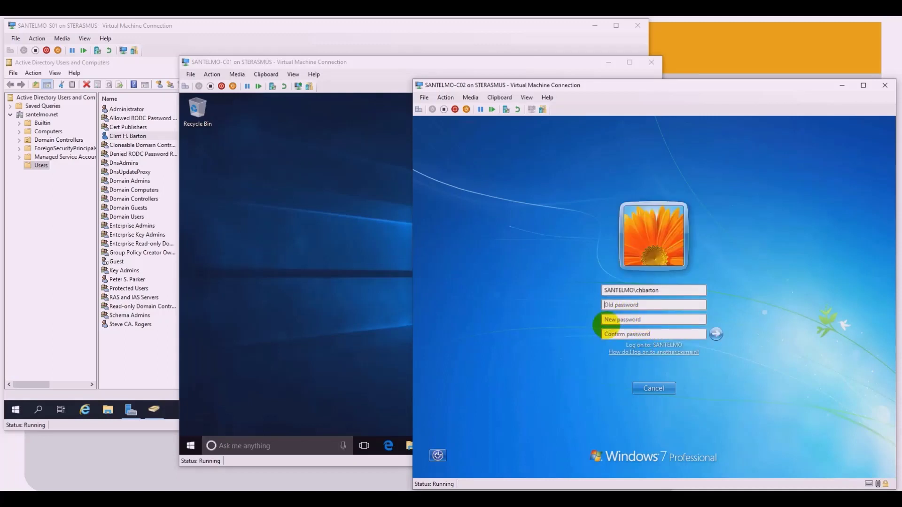
pyautogui.write('•••••••')
pyautogui.click(622, 319)
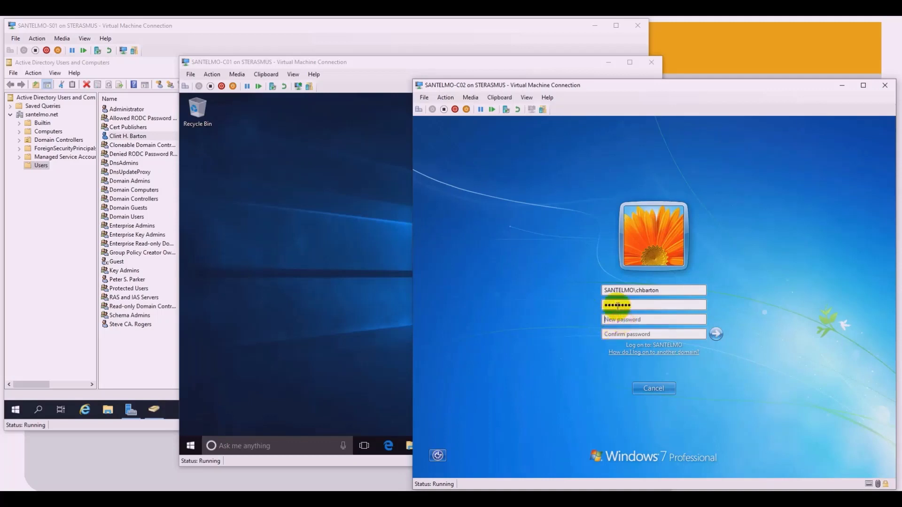
pyautogui.write('•••••••')
pyautogui.click(630, 334)
pyautogui.write('•••')
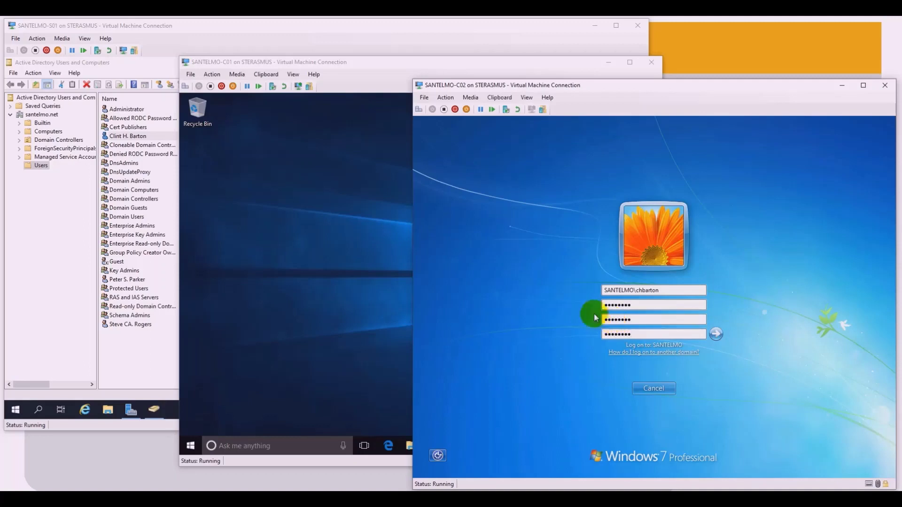
pyautogui.click(653, 384)
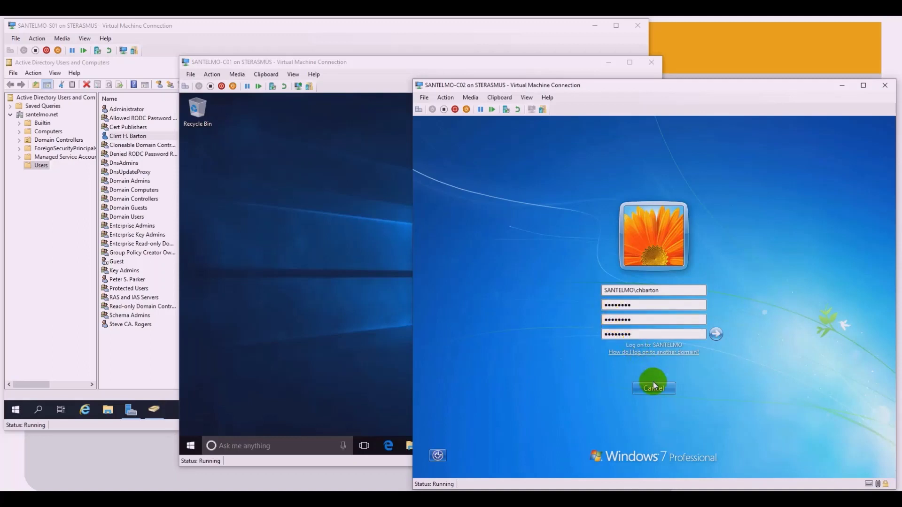
pyautogui.click(715, 335)
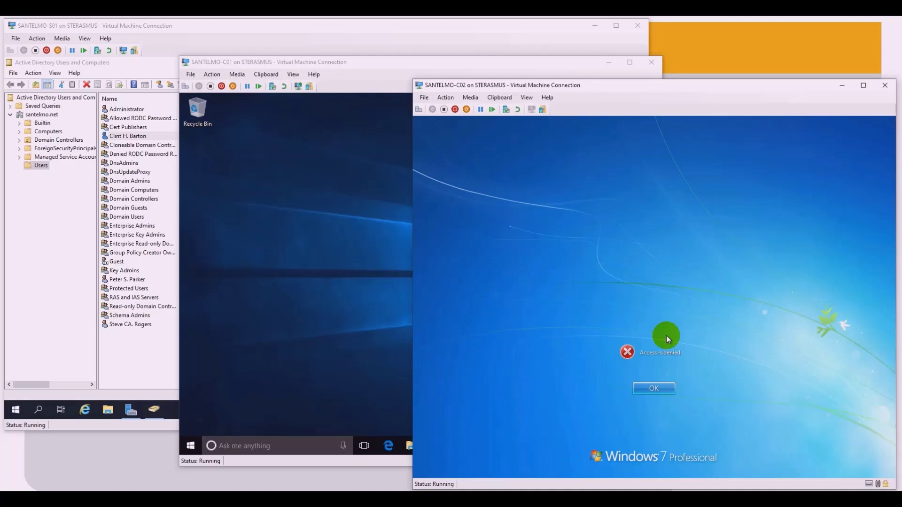
# Step: Dismiss the 'Access is denied' error, cancel the change, and log the user off Windows 7
pyautogui.click(660, 389)
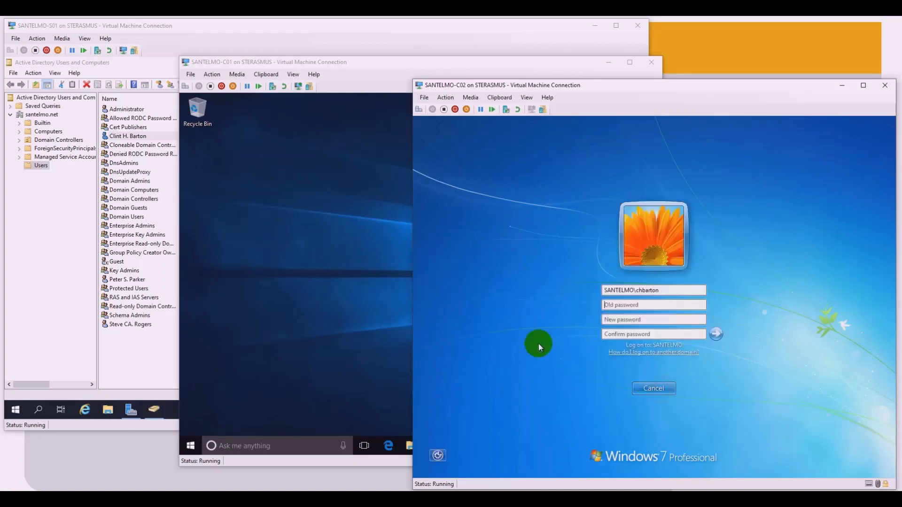
pyautogui.click(636, 384)
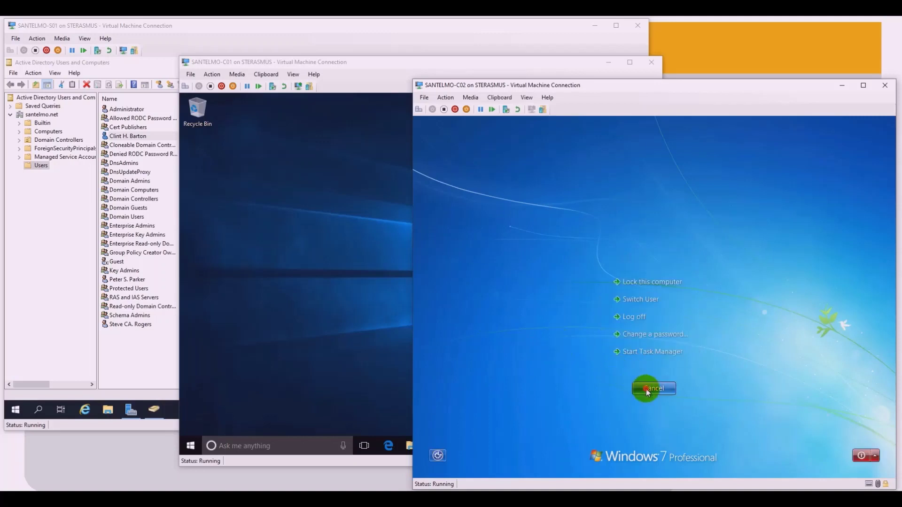
pyautogui.click(646, 388)
pyautogui.click(425, 468)
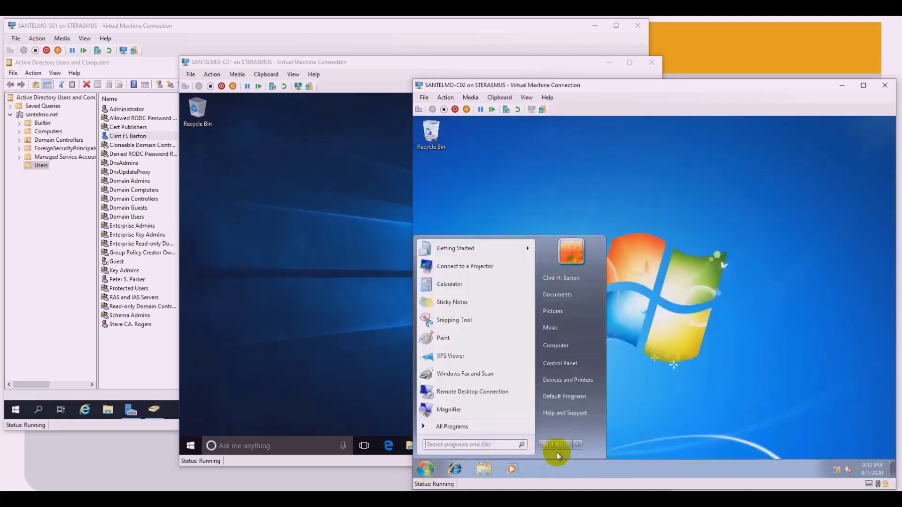
pyautogui.click(577, 444)
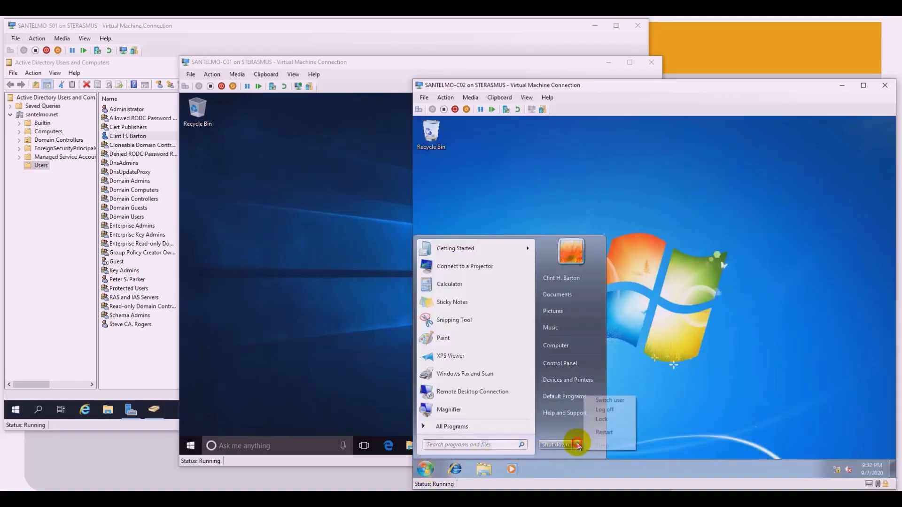
pyautogui.click(611, 410)
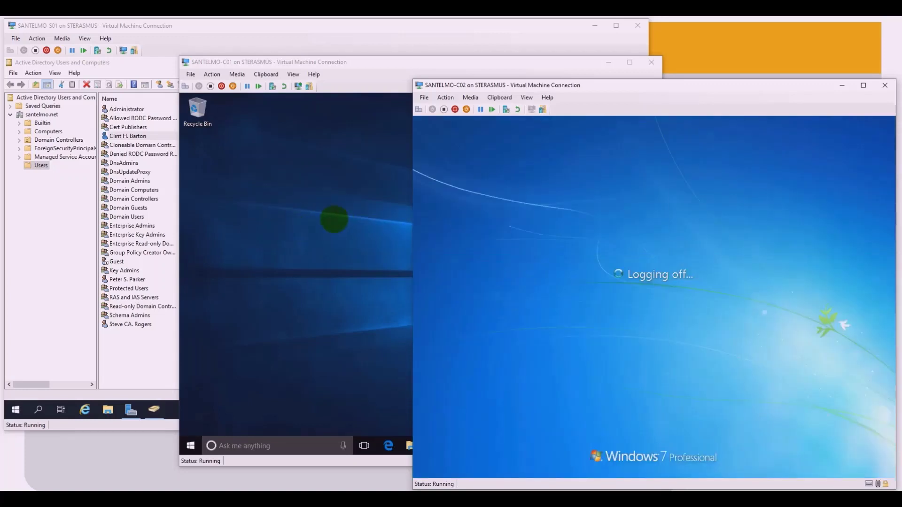
pyautogui.click(334, 218)
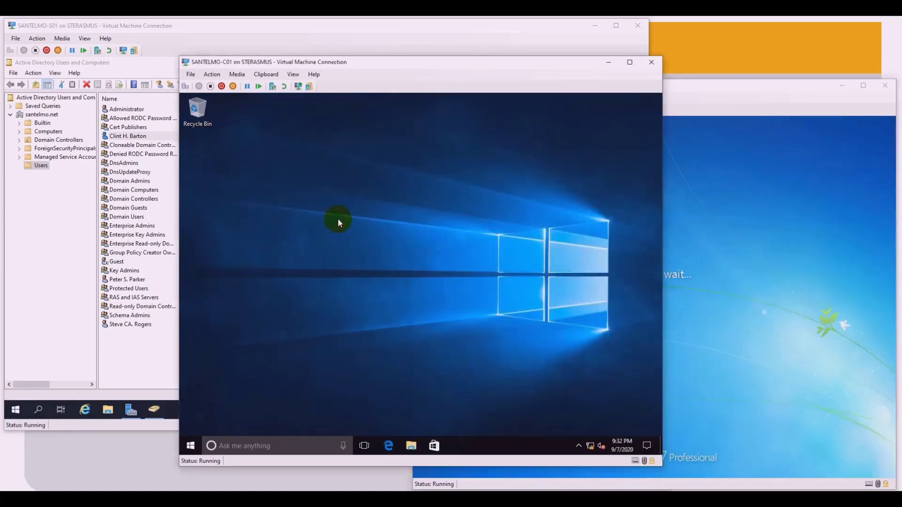
# Step: Bring up the Windows 10 security options screen through the virtual machine's actions menu
pyautogui.click(192, 447)
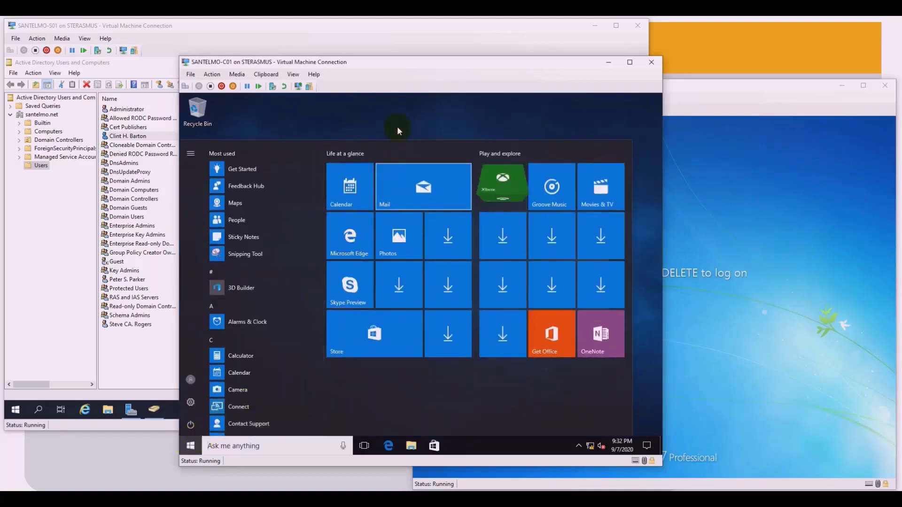
pyautogui.click(398, 131)
pyautogui.click(212, 74)
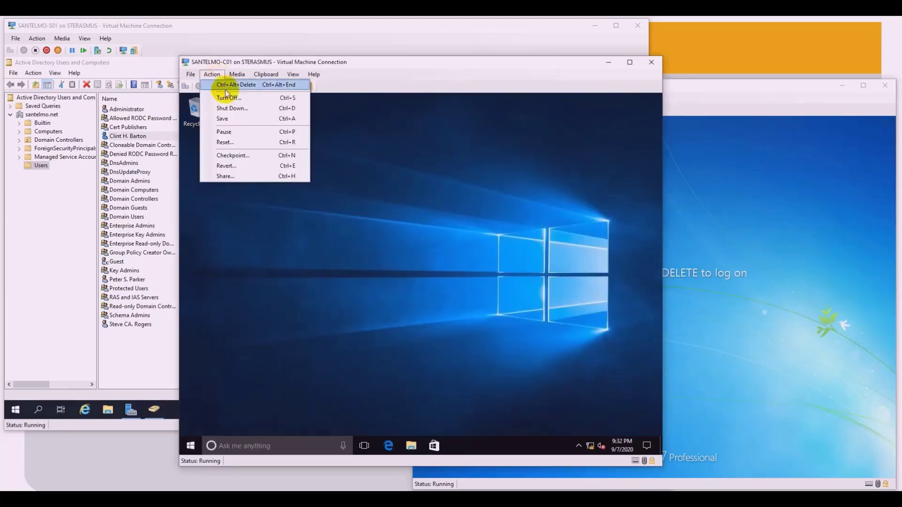
pyautogui.click(225, 89)
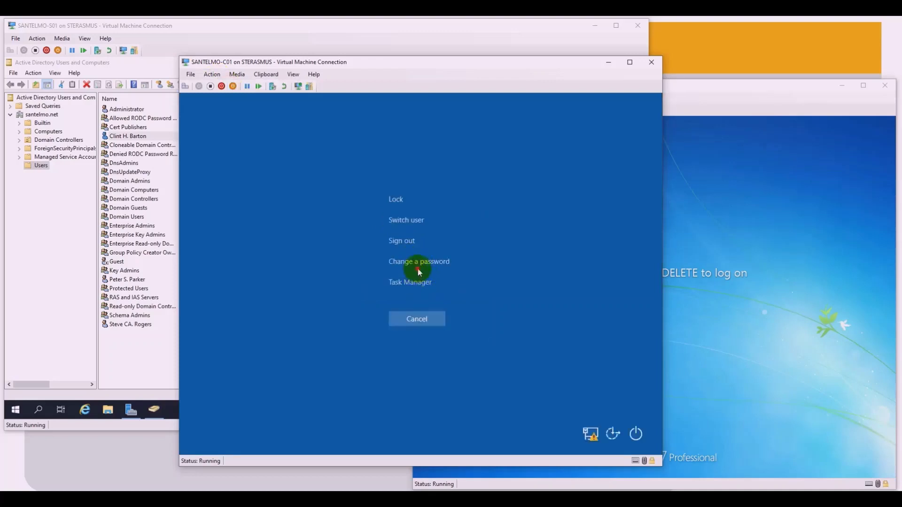
# Step: Try to change the signed-in user's password by entering the old password, then a new one twice
pyautogui.click(418, 265)
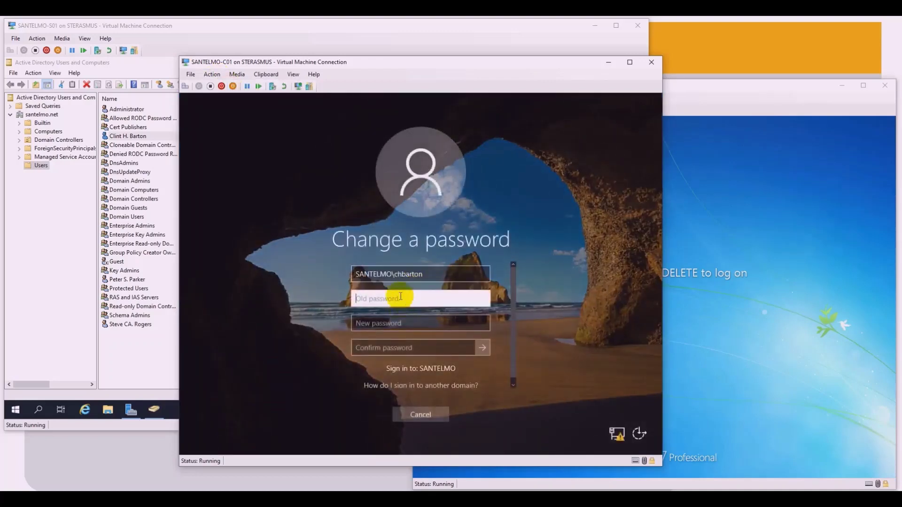
pyautogui.write('Passwo')
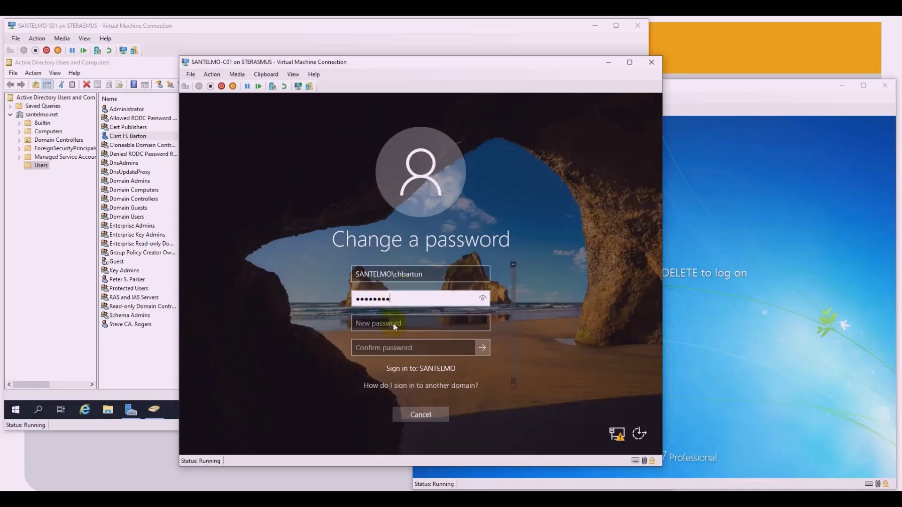
pyautogui.click(393, 322)
pyautogui.write('Passw')
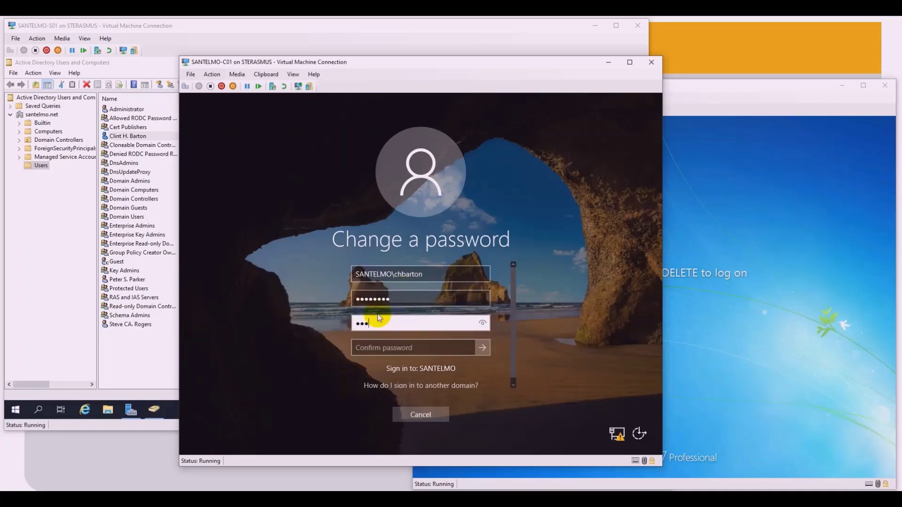
pyautogui.write('ord2')
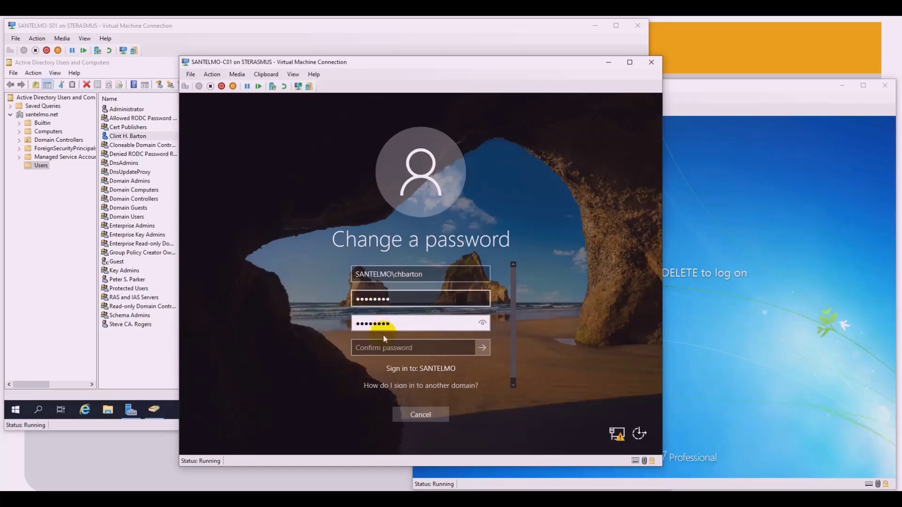
pyautogui.click(383, 344)
pyautogui.write('Passwor')
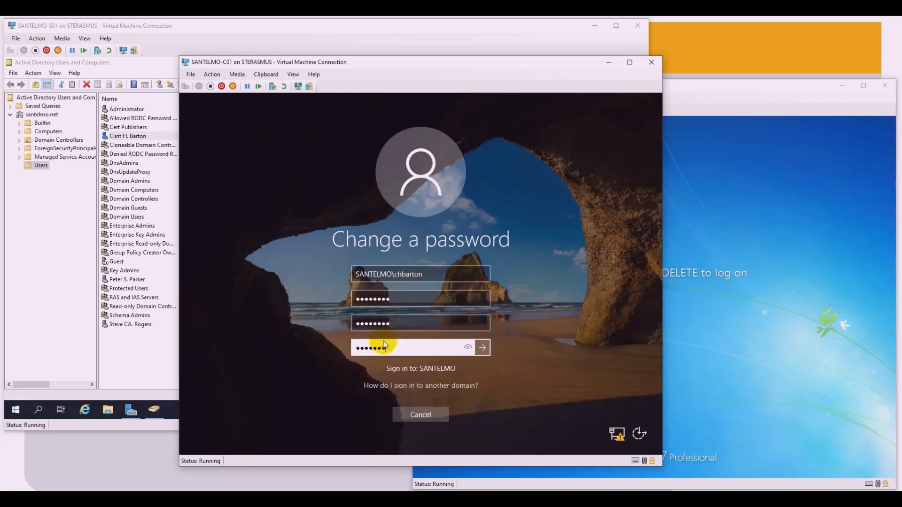
pyautogui.write('d2')
pyautogui.click(481, 350)
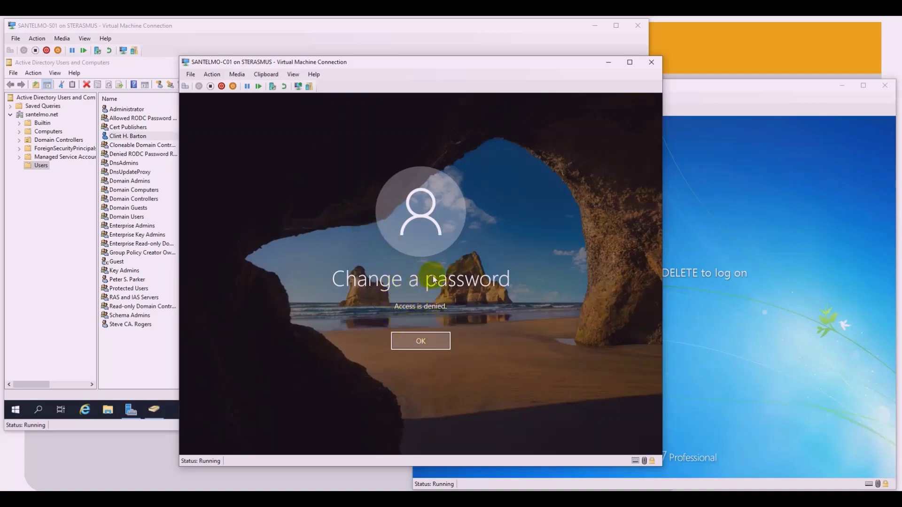
# Step: Dismiss the 'Access is denied' error, cancel the change, and sign out of Windows 10
pyautogui.click(422, 340)
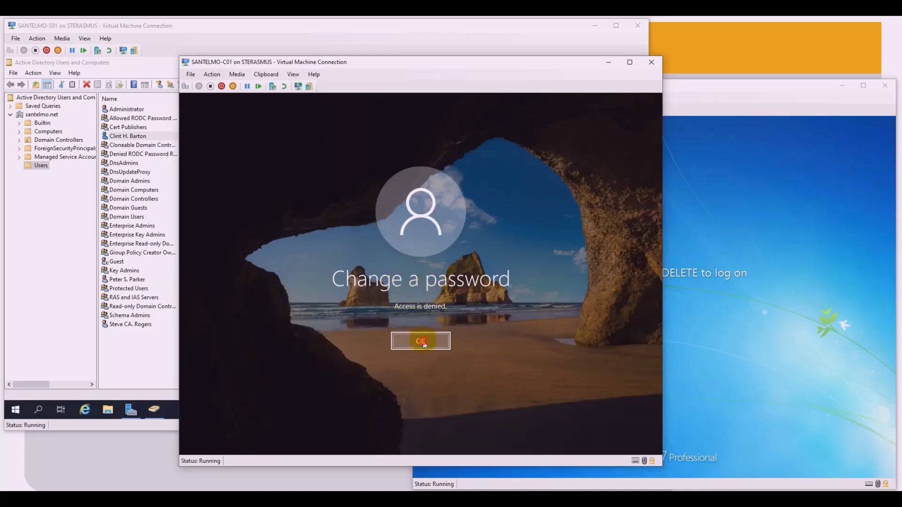
pyautogui.click(424, 412)
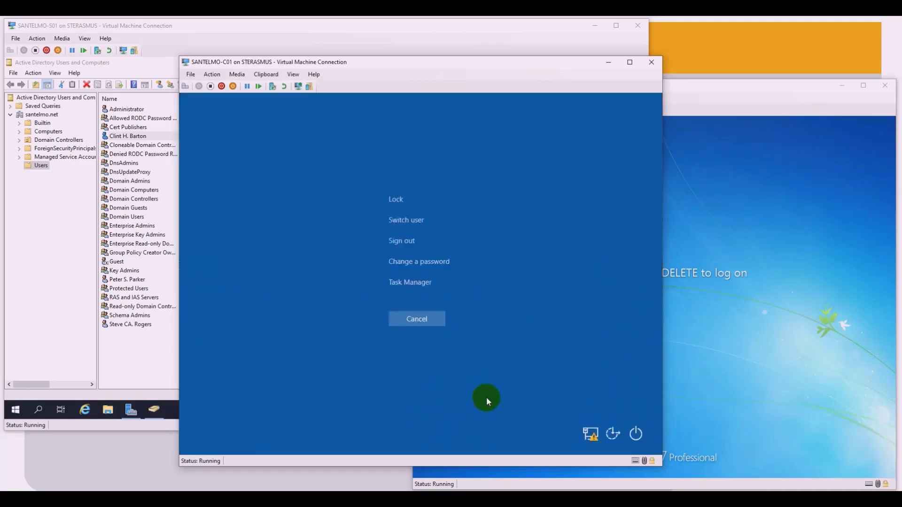
pyautogui.click(428, 333)
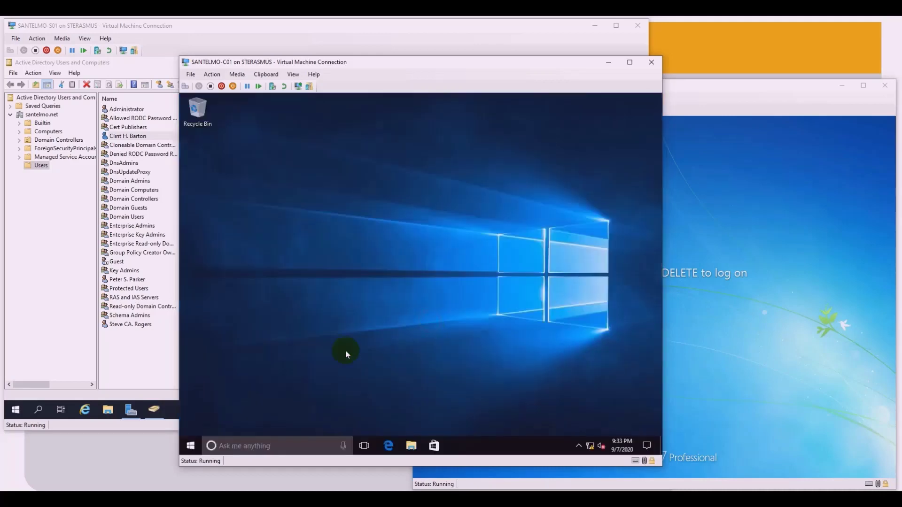
pyautogui.click(191, 446)
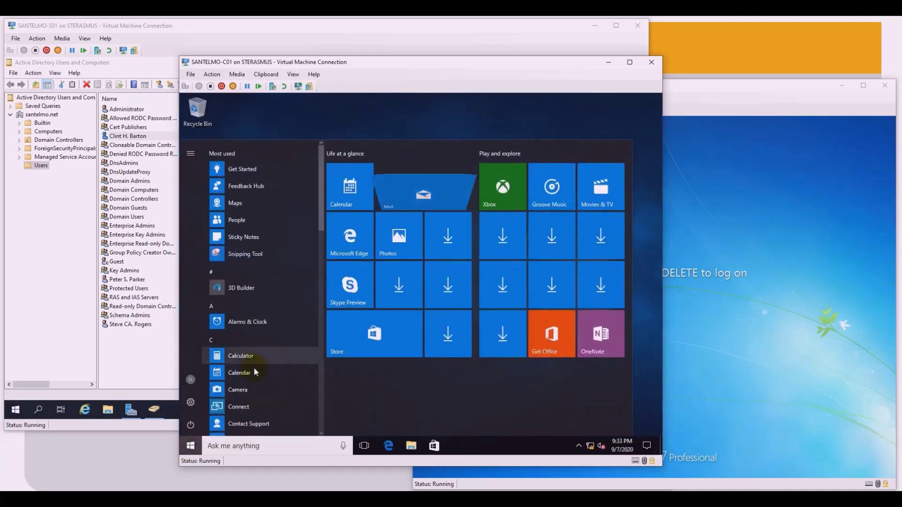
pyautogui.click(191, 380)
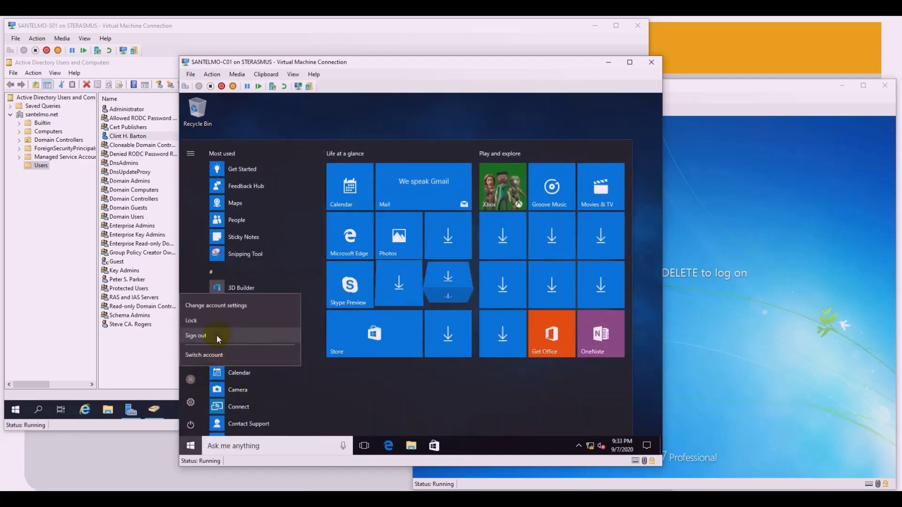
pyautogui.click(216, 335)
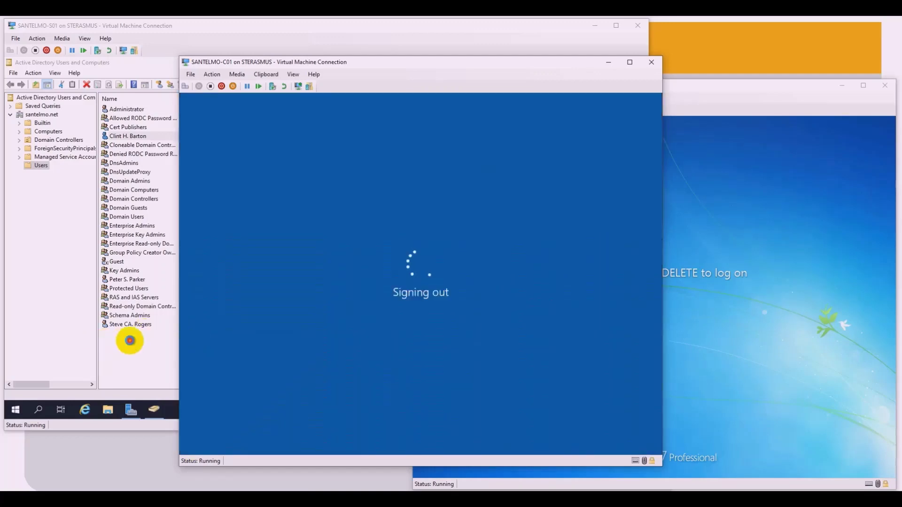
pyautogui.click(133, 341)
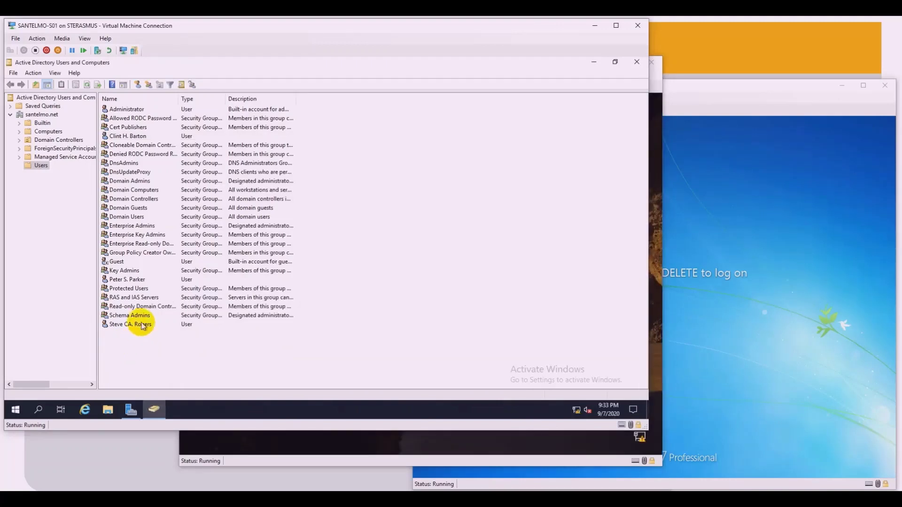
pyautogui.click(126, 281)
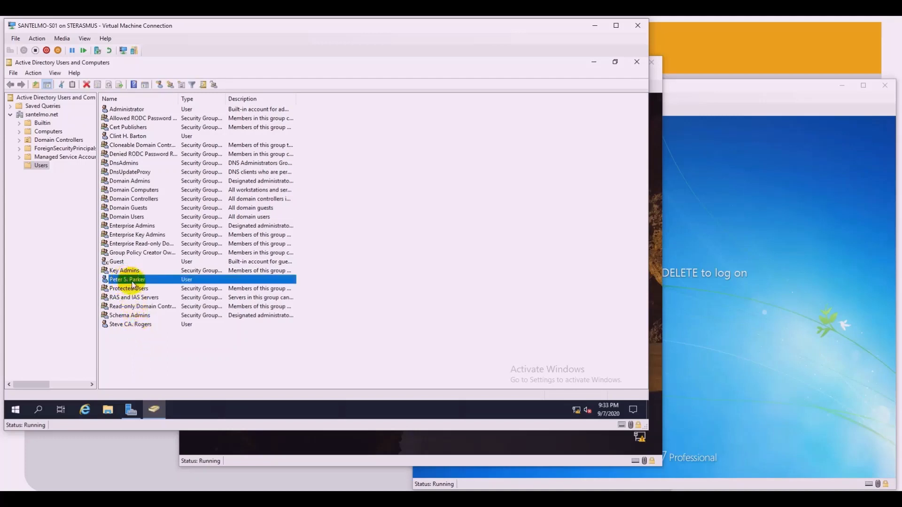
pyautogui.rightClick(133, 281)
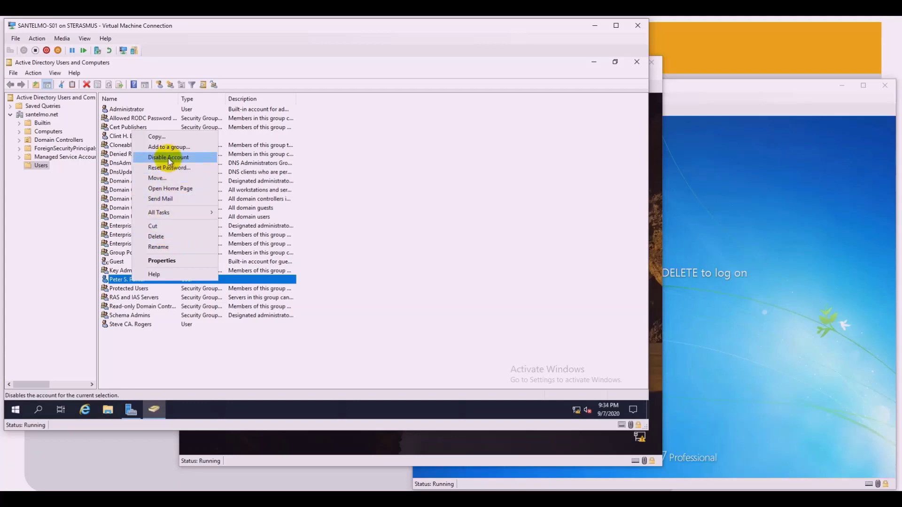
pyautogui.click(213, 351)
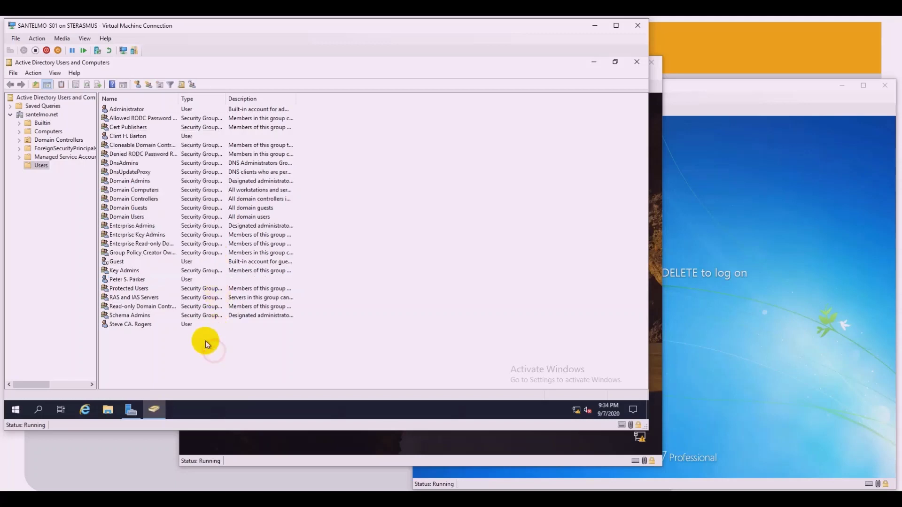
pyautogui.click(135, 281)
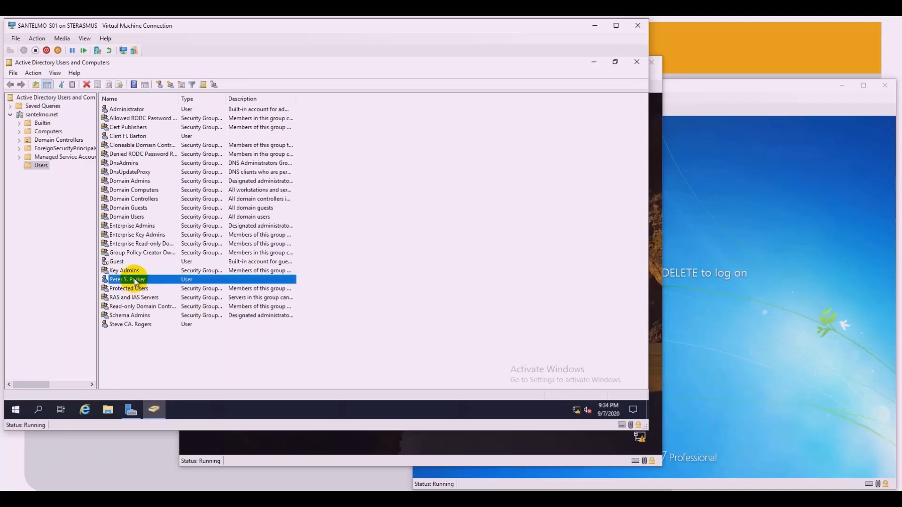
pyautogui.rightClick(135, 280)
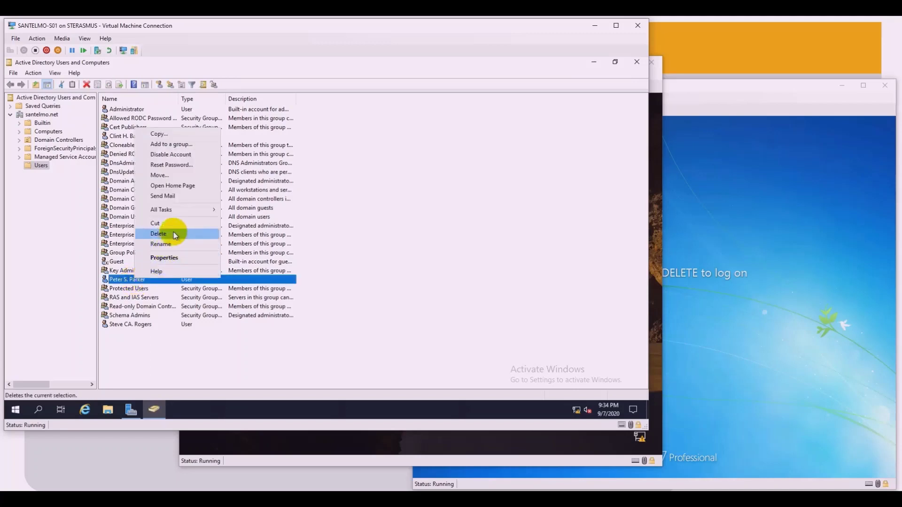
pyautogui.click(160, 350)
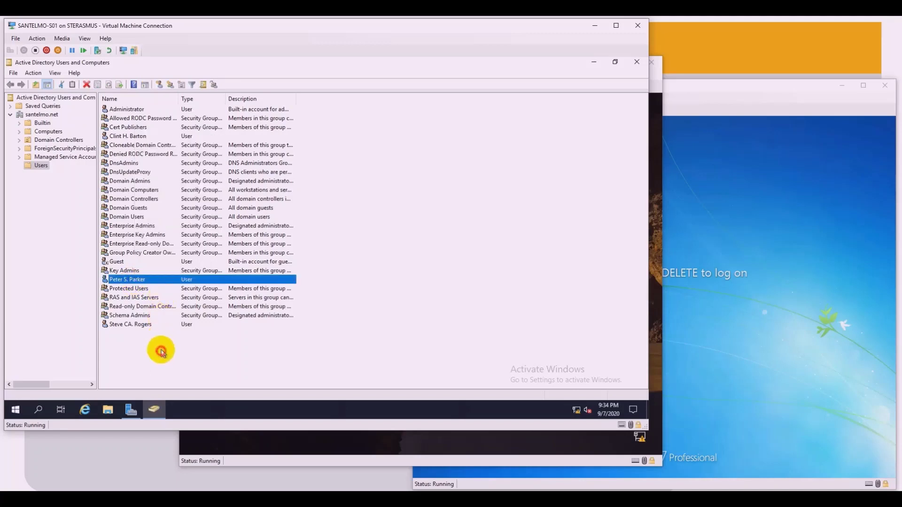
pyautogui.click(134, 281)
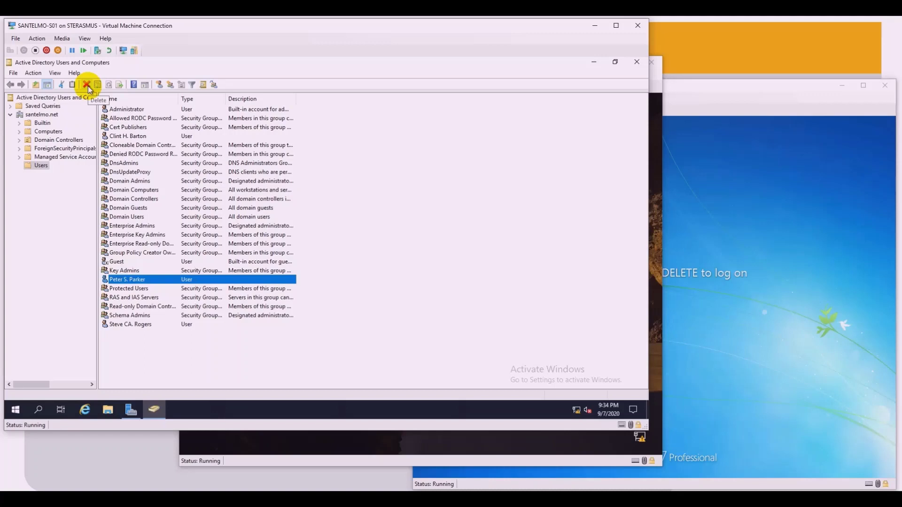
pyautogui.click(225, 355)
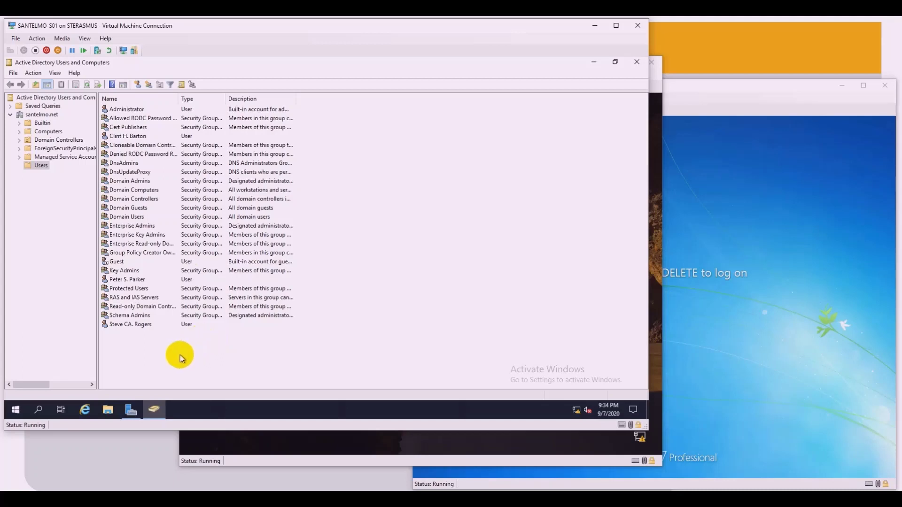
pyautogui.click(136, 328)
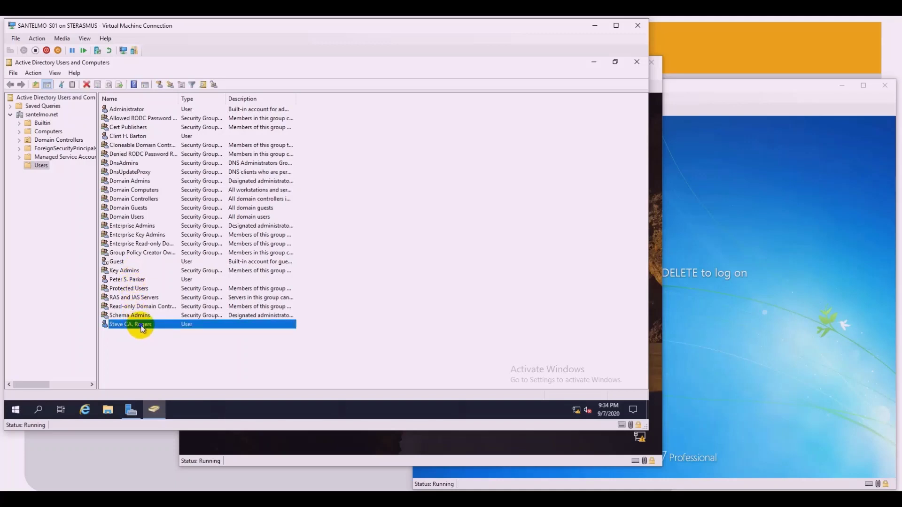
# Step: Reset the last user's password with 'User must change password at next logon' unchecked
pyautogui.rightClick(142, 329)
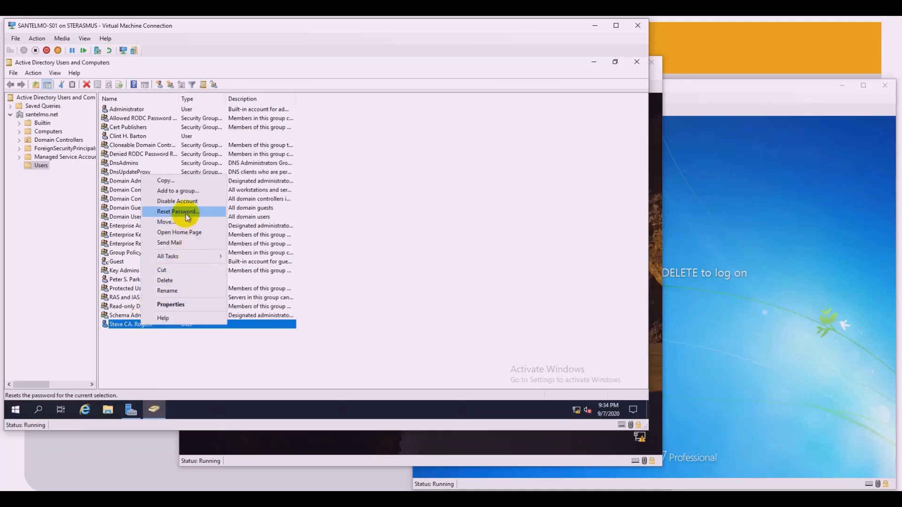
pyautogui.click(138, 356)
pyautogui.rightClick(147, 325)
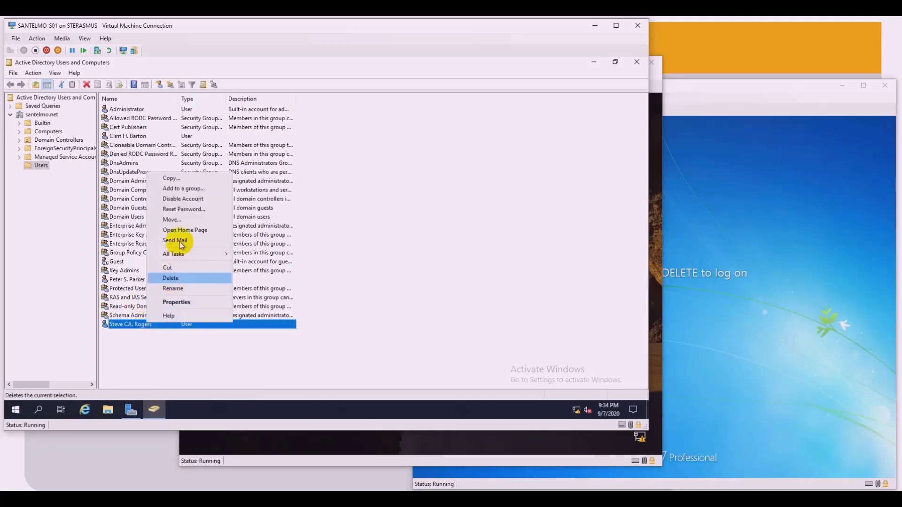
pyautogui.click(189, 209)
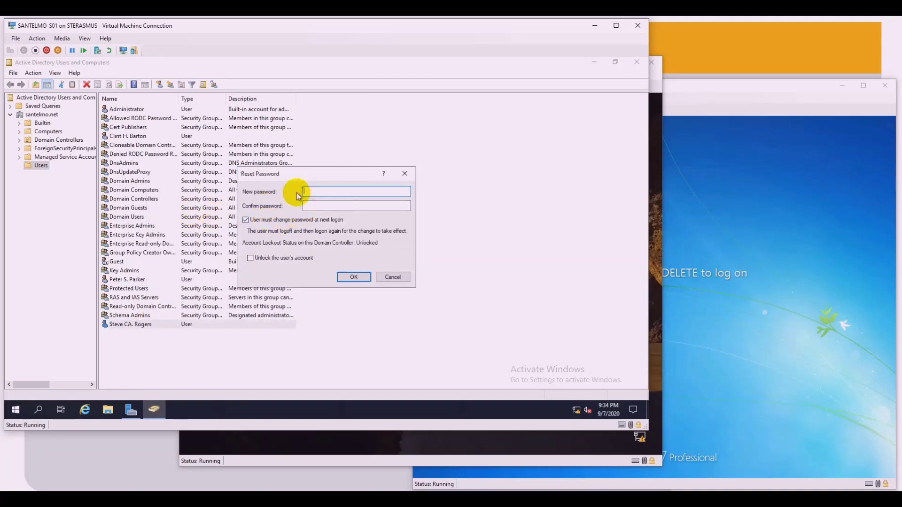
pyautogui.write('••••••••')
pyautogui.click(349, 207)
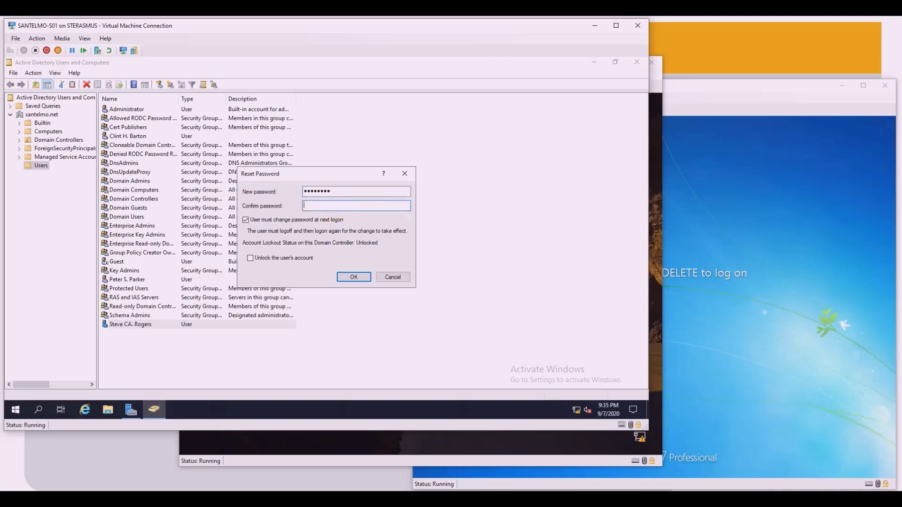
pyautogui.write('••••••••')
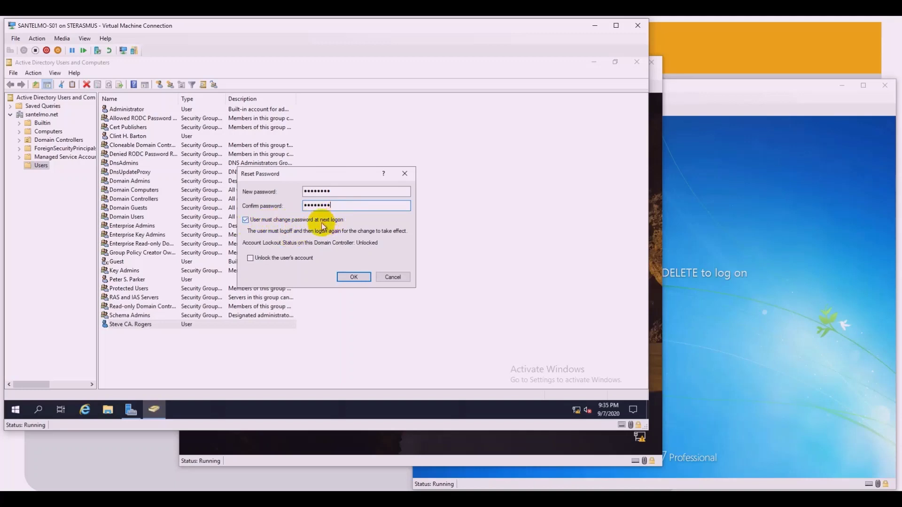
pyautogui.click(246, 221)
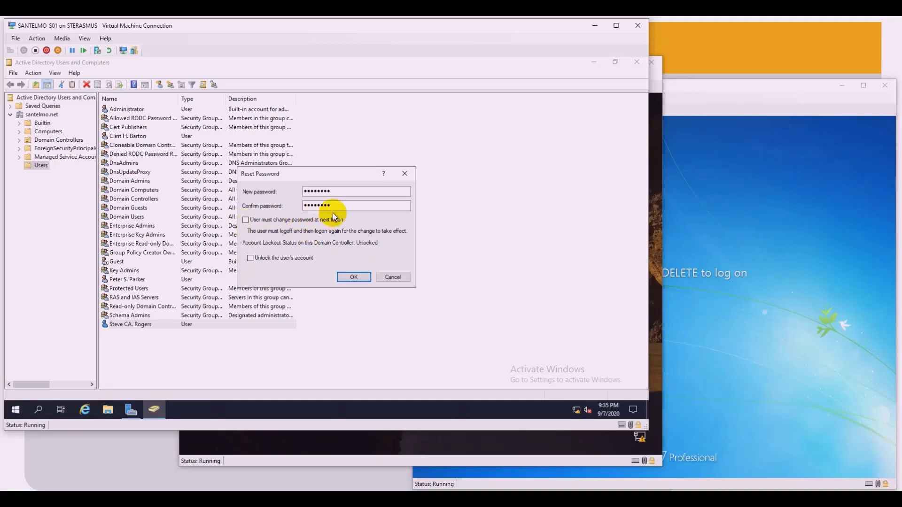
pyautogui.click(359, 278)
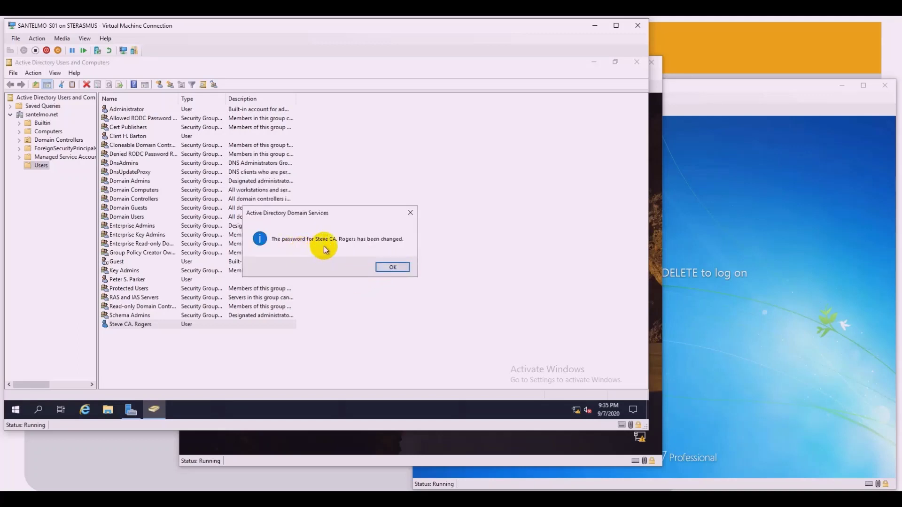
pyautogui.click(393, 266)
# Step: Log on to the Windows 7 client as a different user, entering the new domain account's username and password
pyautogui.click(698, 295)
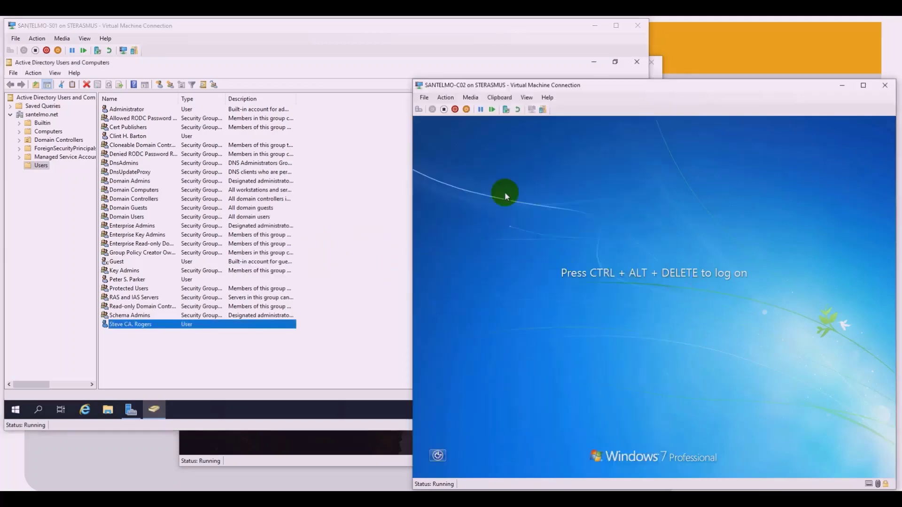
pyautogui.click(445, 98)
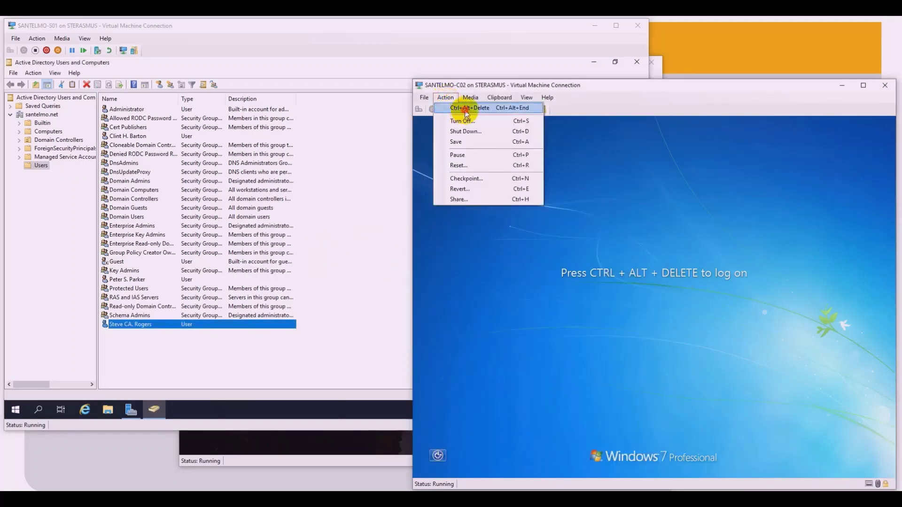
pyautogui.click(455, 108)
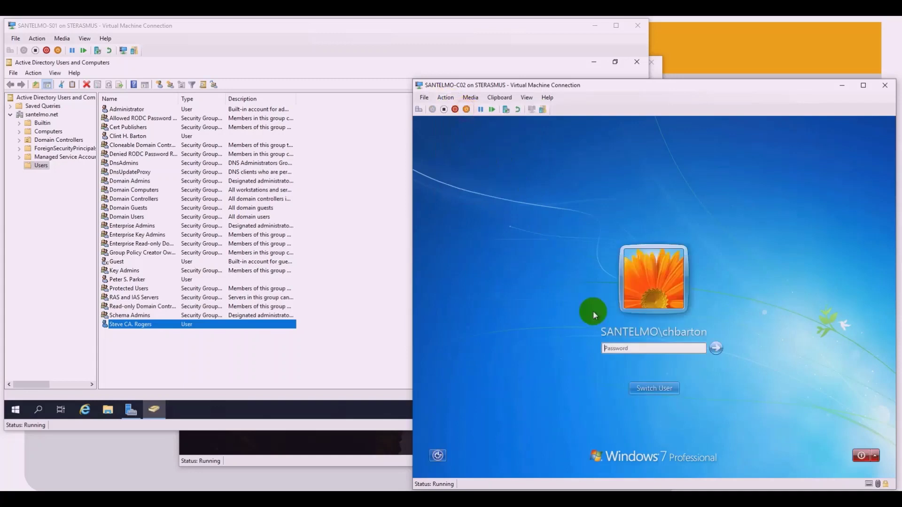
pyautogui.click(654, 389)
pyautogui.click(699, 324)
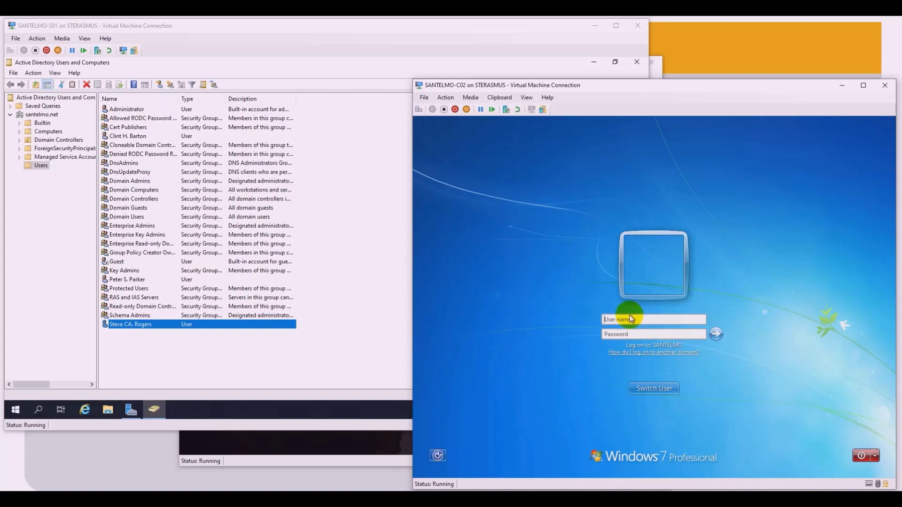
pyautogui.write('scarogers')
pyautogui.press('Tab')
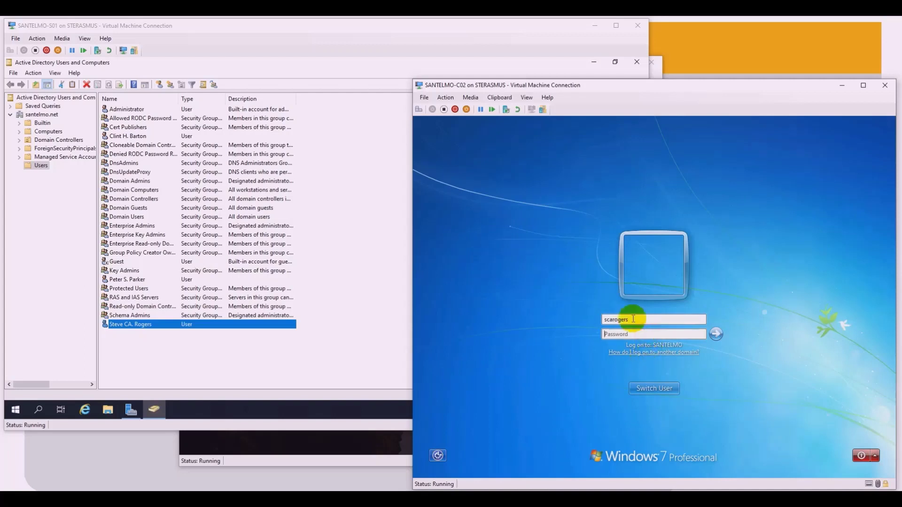
pyautogui.write('********')
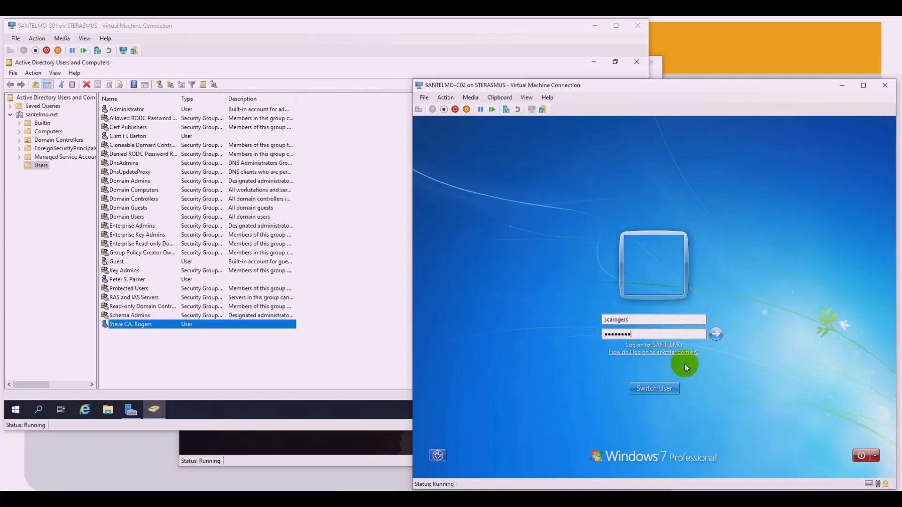
pyautogui.click(714, 335)
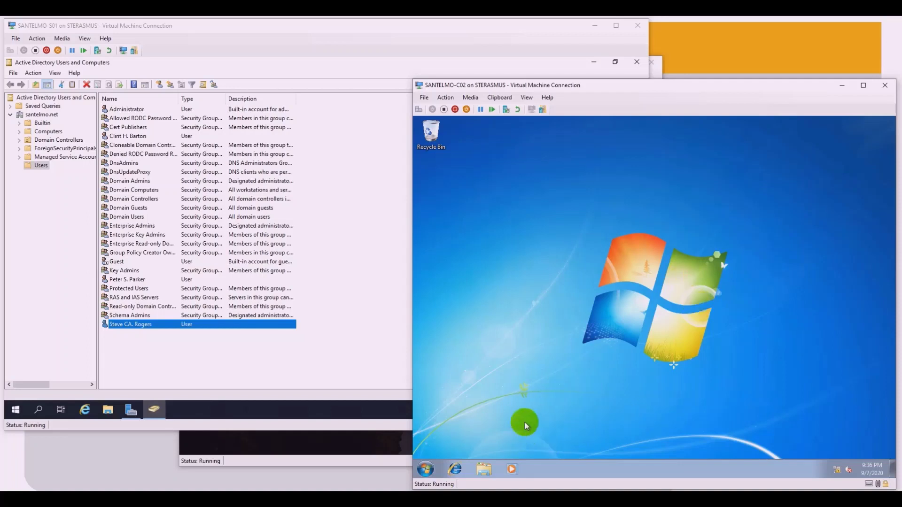
# Step: Log the domain user off the Windows 7 client using Start's shutdown options
pyautogui.click(426, 469)
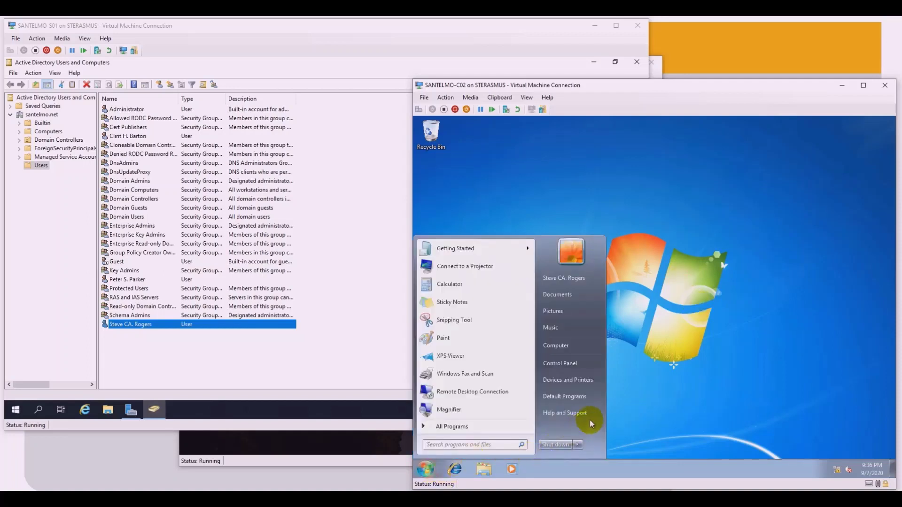
pyautogui.click(578, 446)
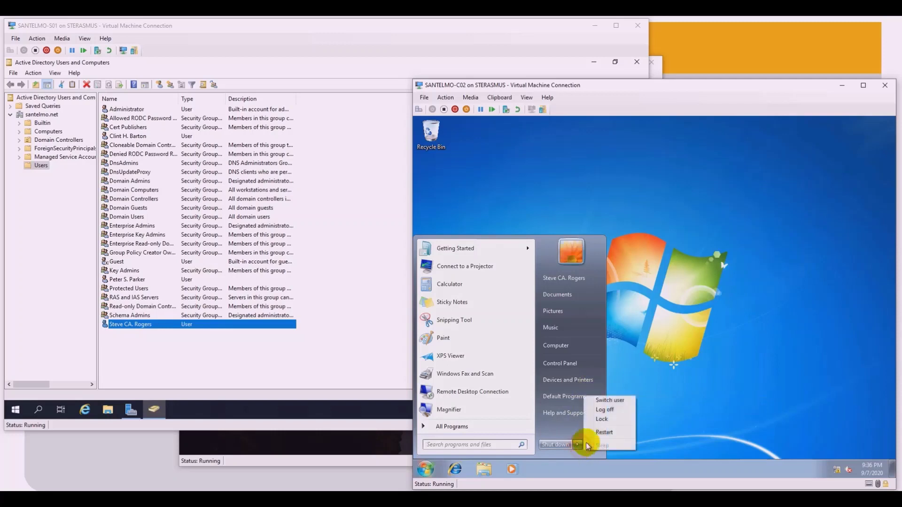
pyautogui.click(617, 410)
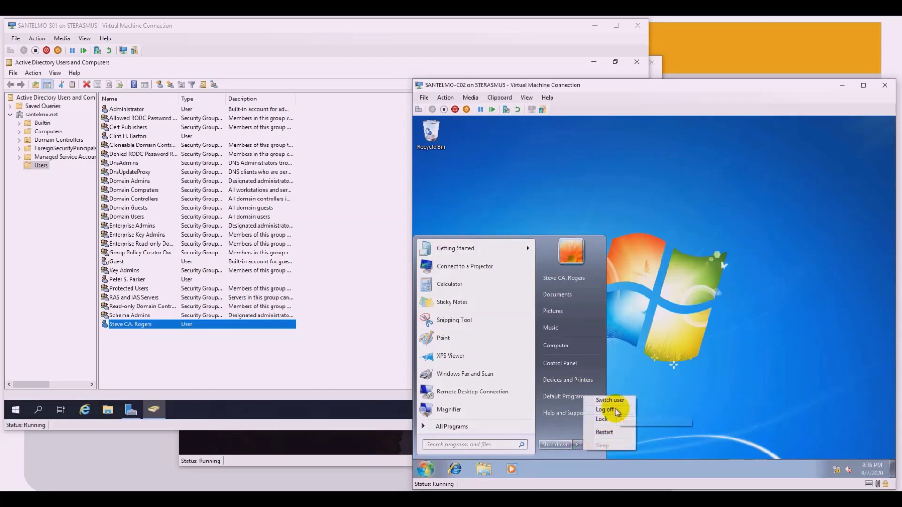
pyautogui.click(362, 346)
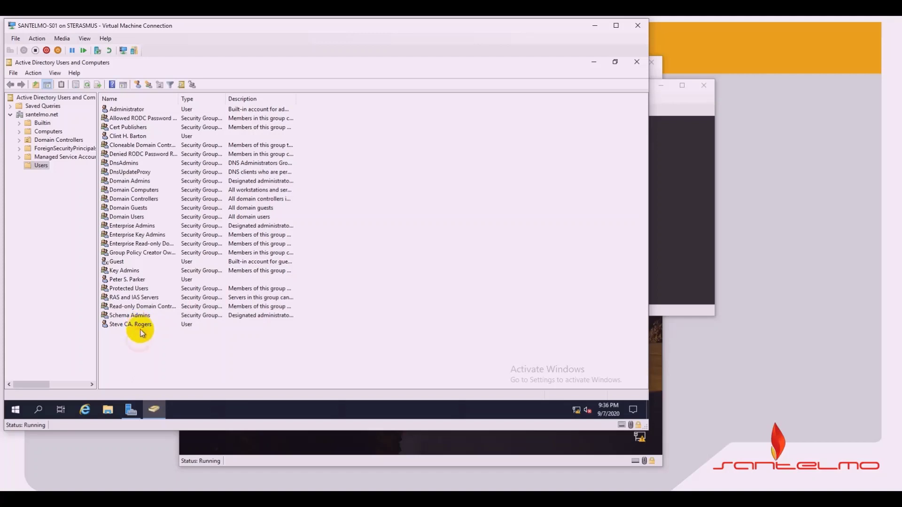
pyautogui.click(142, 327)
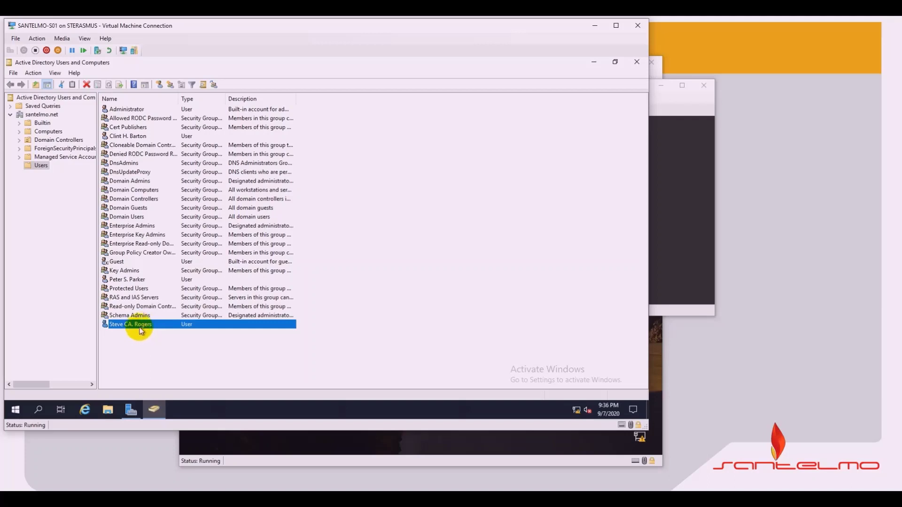
pyautogui.rightClick(142, 323)
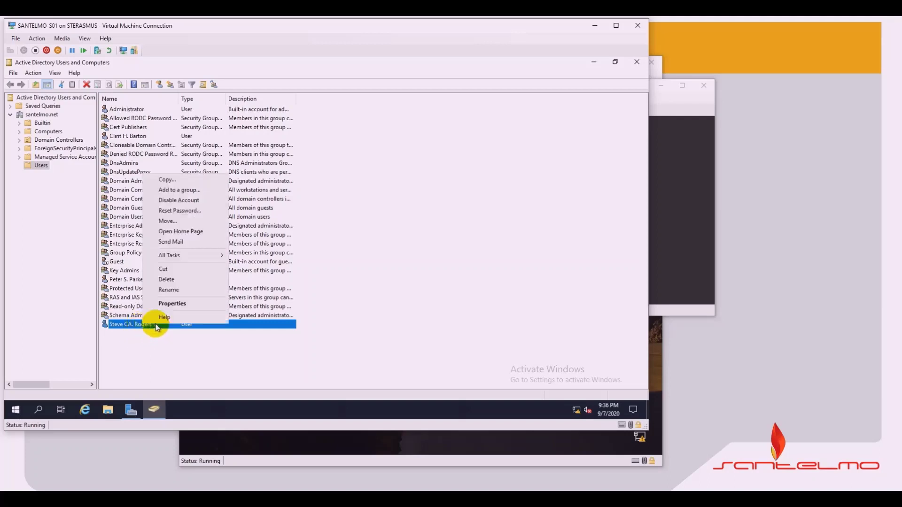
pyautogui.click(184, 306)
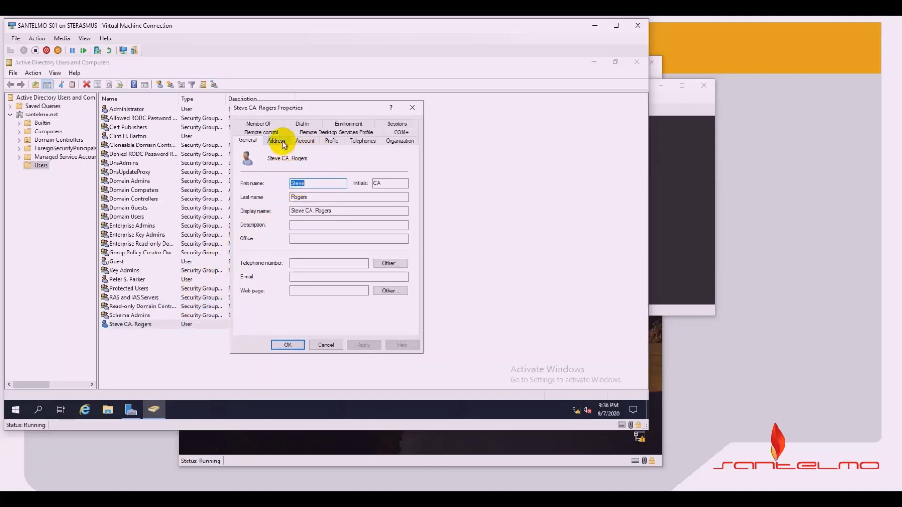
pyautogui.click(283, 144)
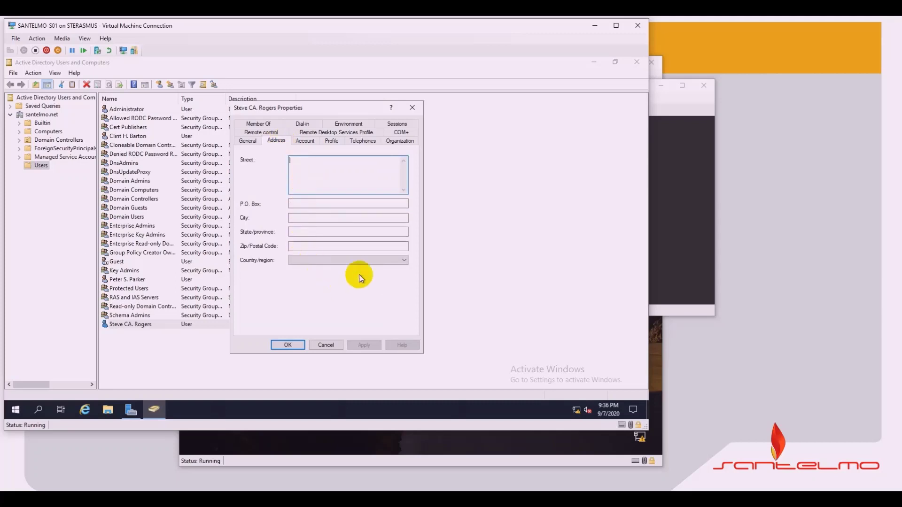
pyautogui.click(304, 141)
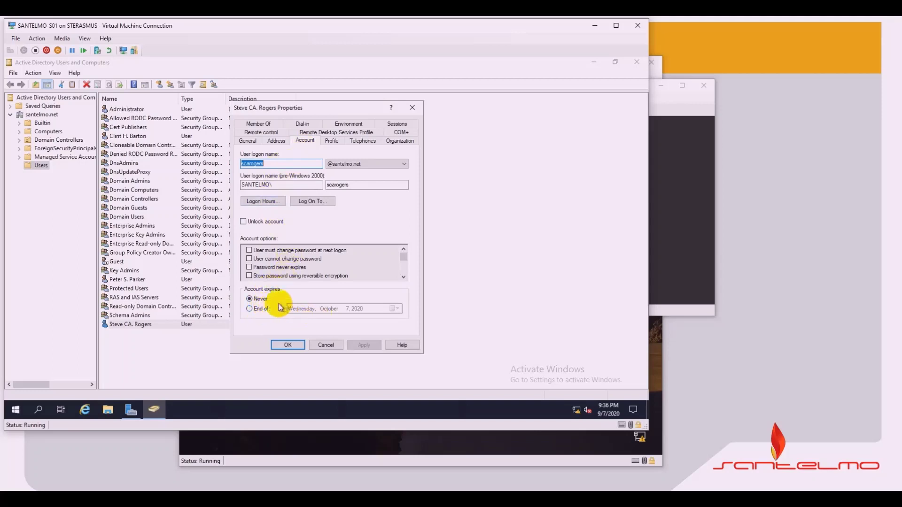
pyautogui.click(338, 144)
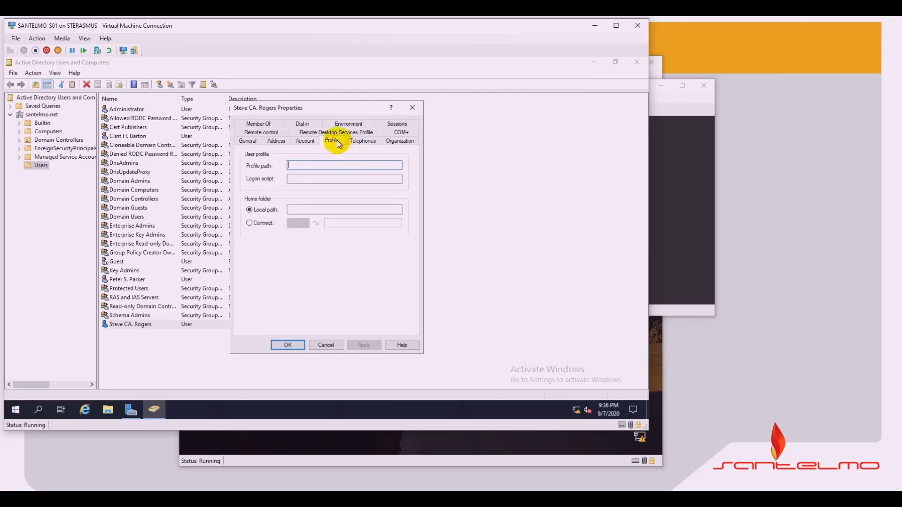
pyautogui.click(366, 142)
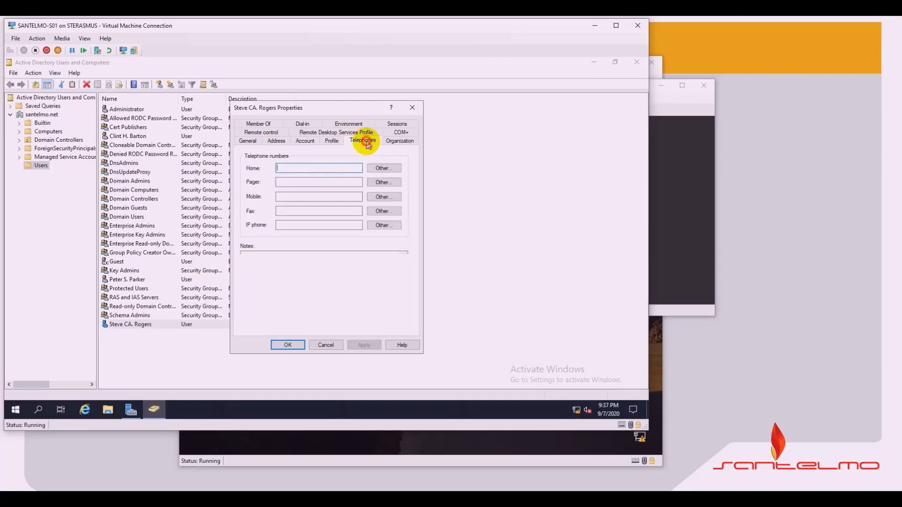
pyautogui.click(397, 143)
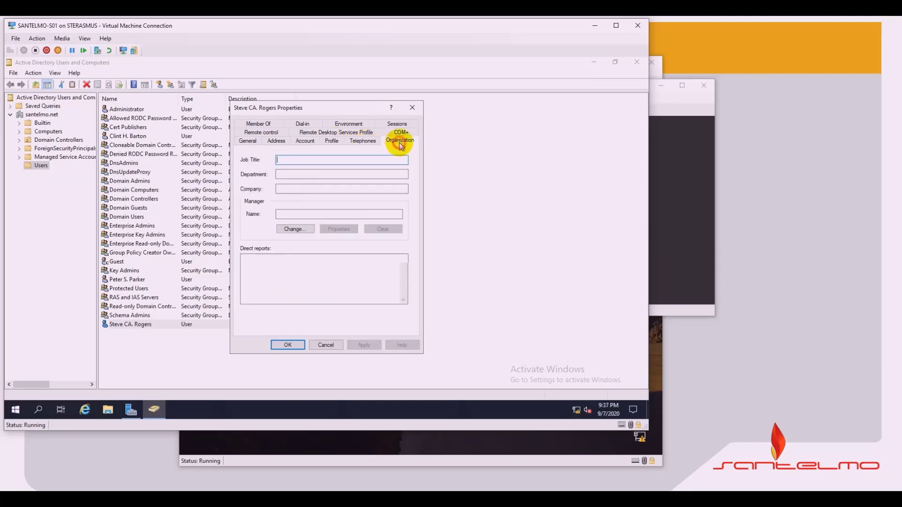
pyautogui.click(327, 134)
pyautogui.click(254, 133)
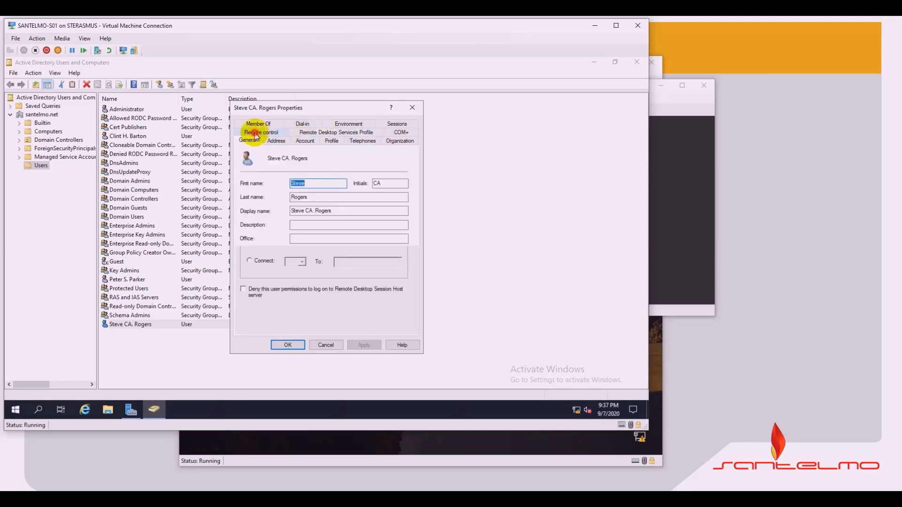
pyautogui.click(260, 124)
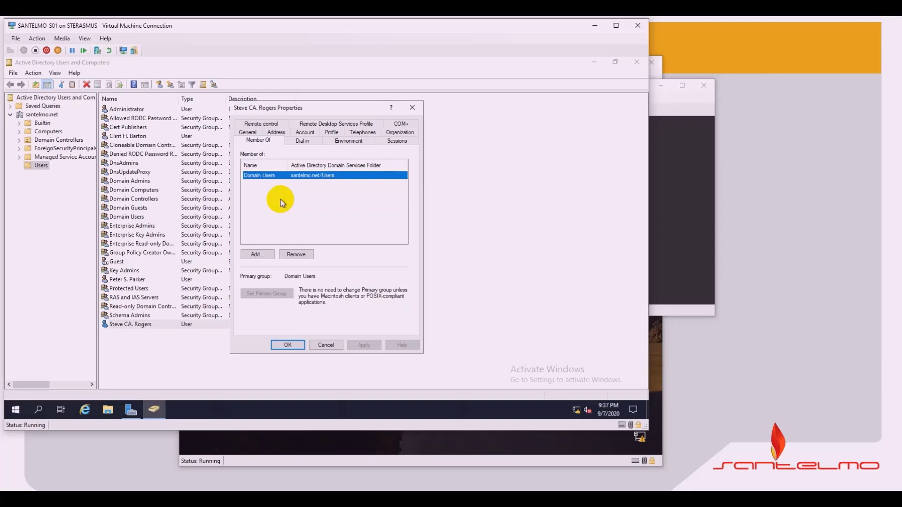
pyautogui.click(327, 345)
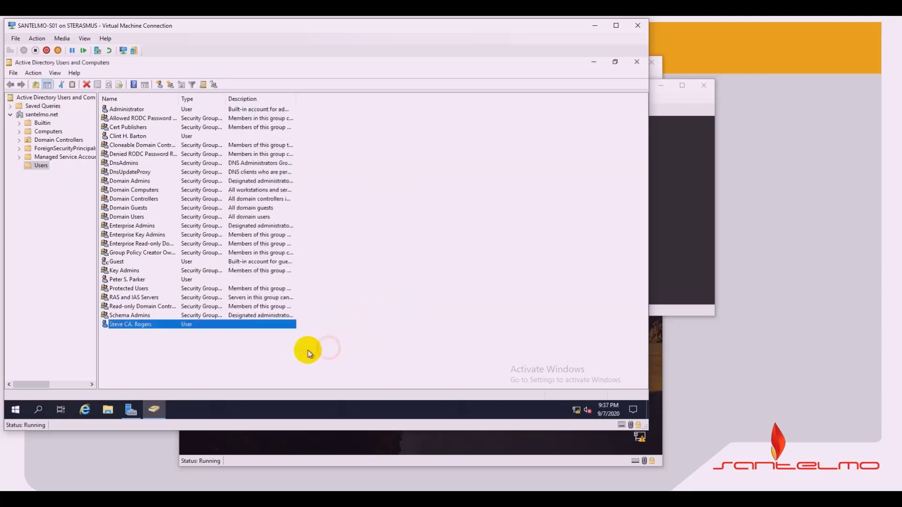
pyautogui.rightClick(160, 326)
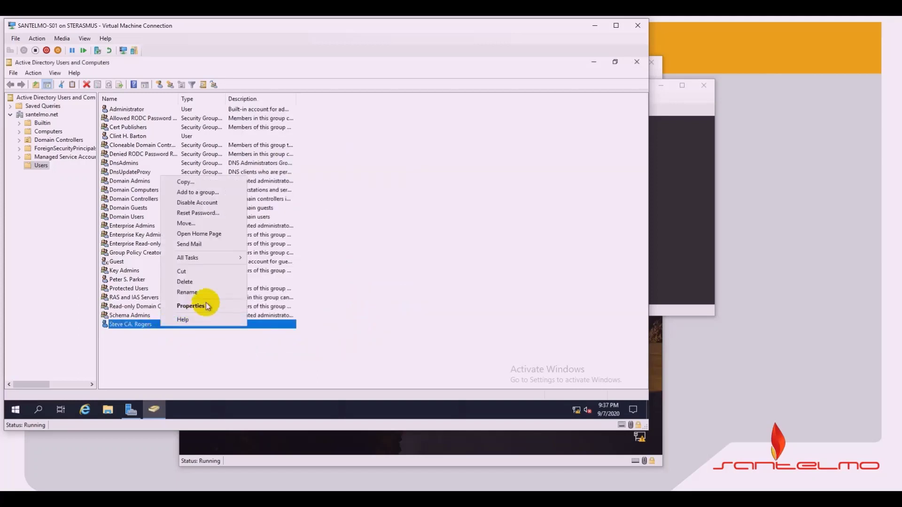
pyautogui.click(204, 305)
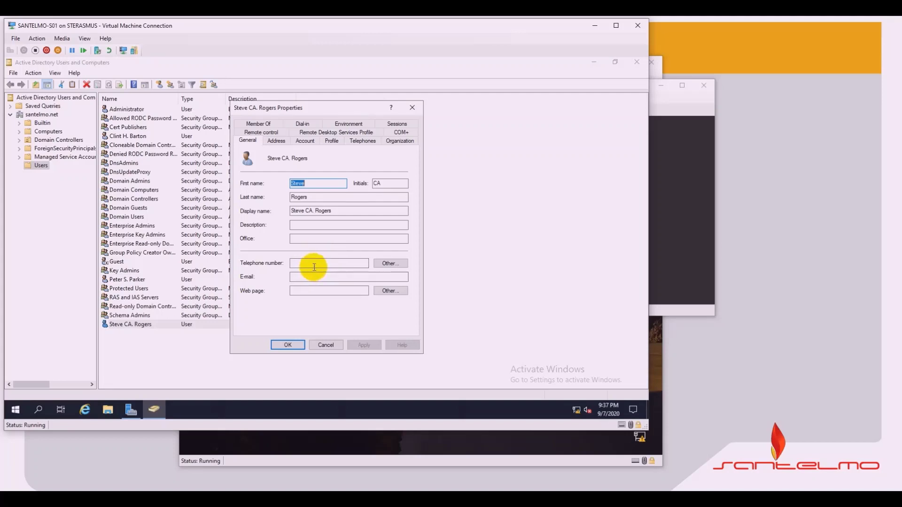
pyautogui.click(290, 345)
pyautogui.click(288, 351)
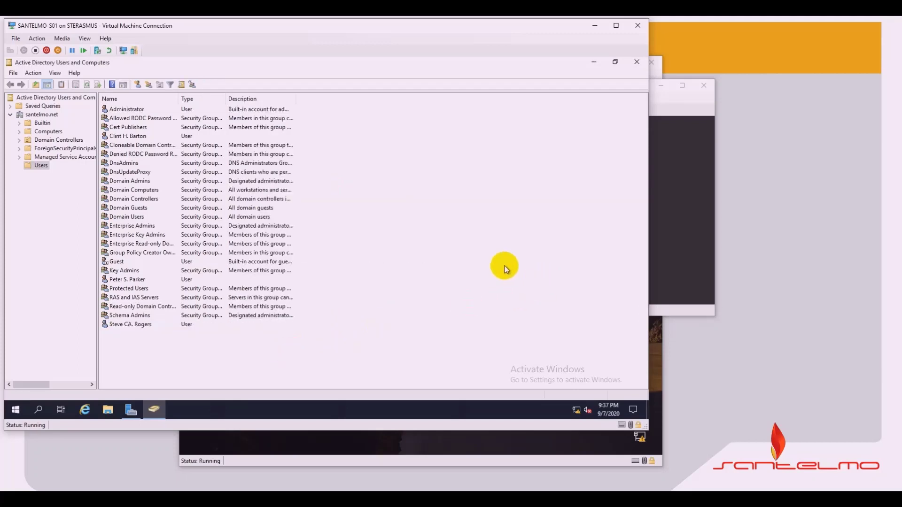
# Step: Reconnect the disconnected Windows 7 client session, then return to the ADUC users list
pyautogui.click(676, 216)
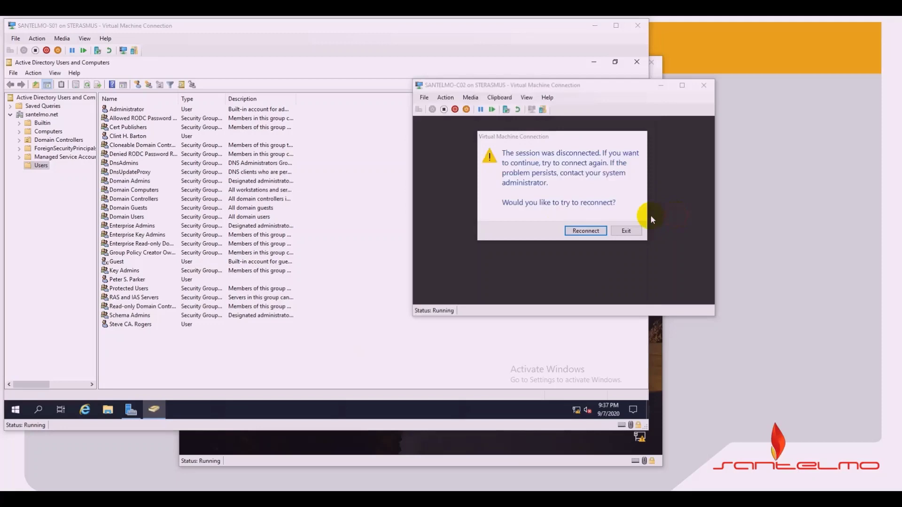
pyautogui.click(584, 231)
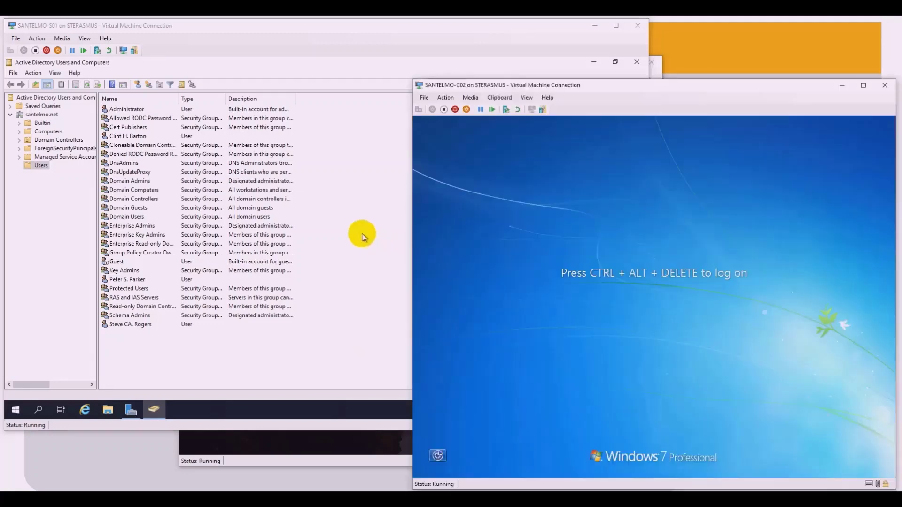
pyautogui.click(360, 232)
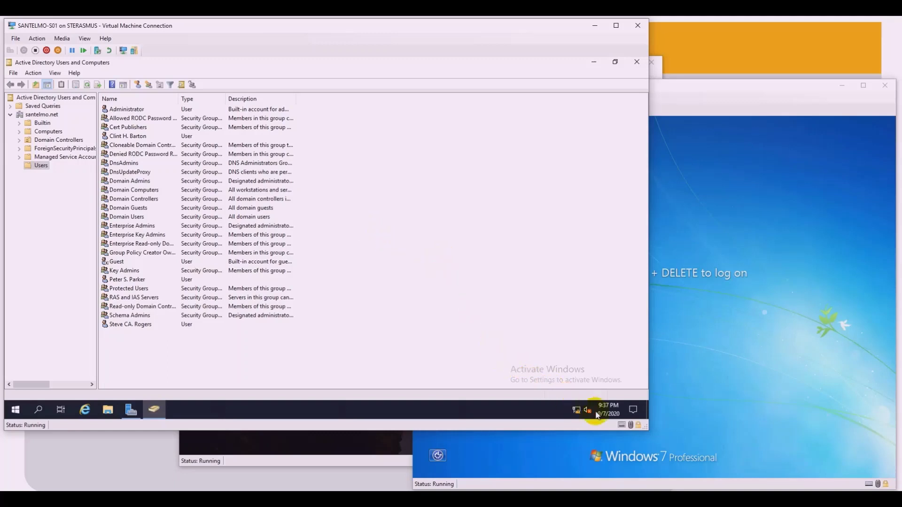
pyautogui.moveTo(607, 418)
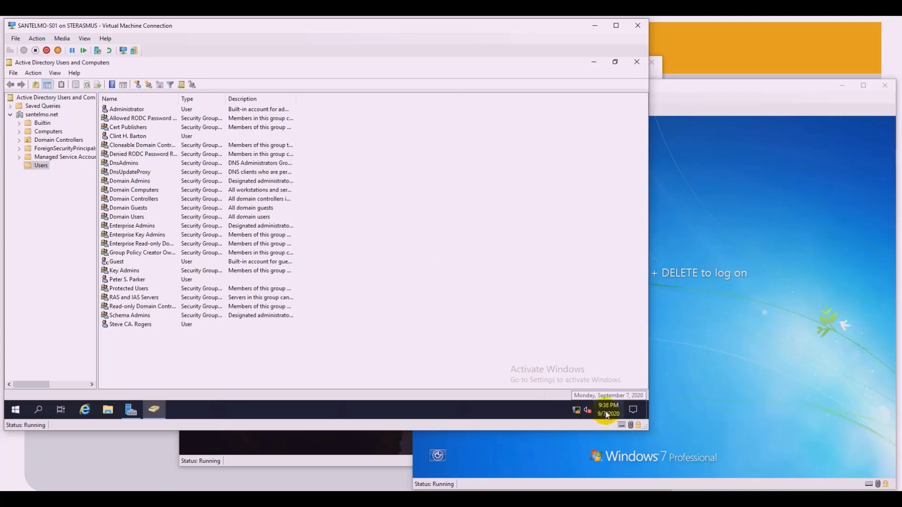
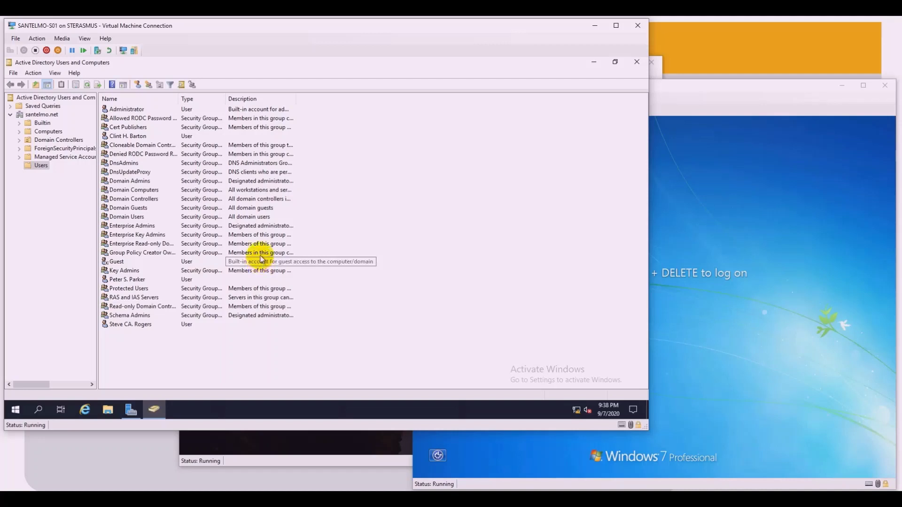
# Step: Start a new user in Users, entering first name, initial, last name and logon name
pyautogui.rightClick(172, 359)
pyautogui.moveTo(221, 254)
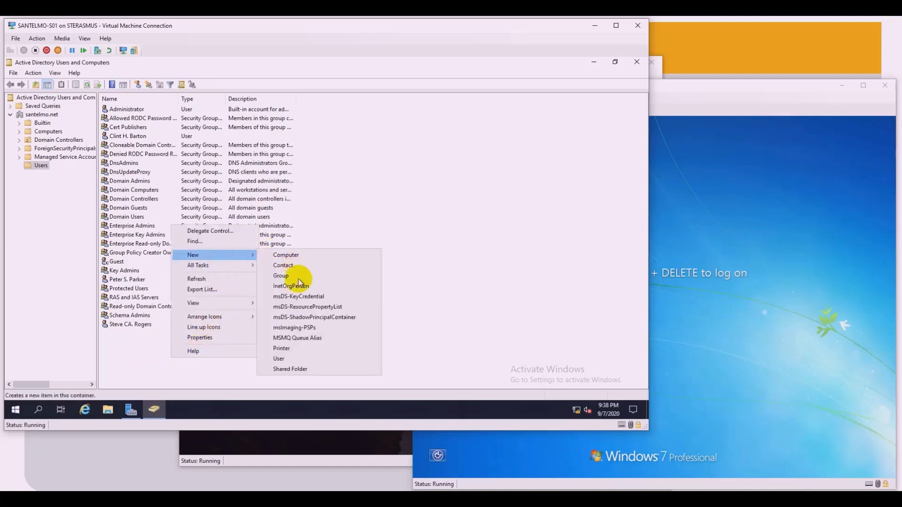
pyautogui.click(285, 358)
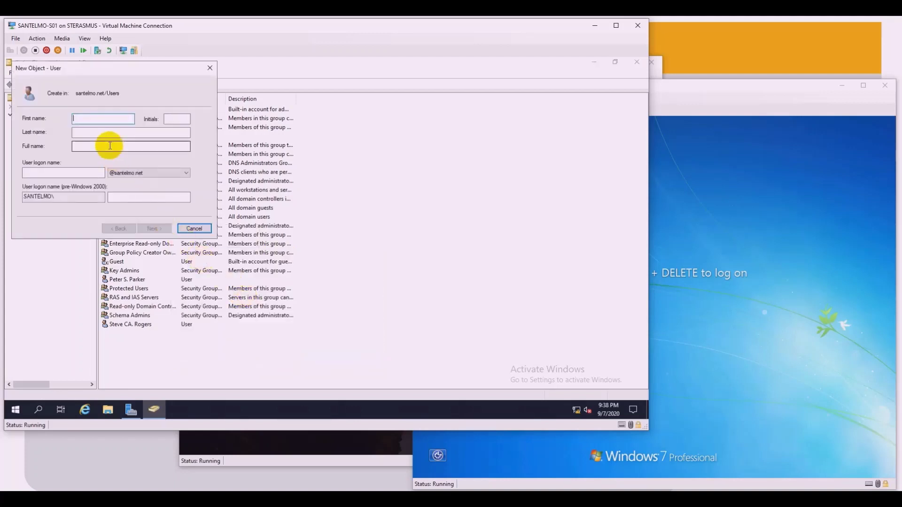
pyautogui.write('Tony')
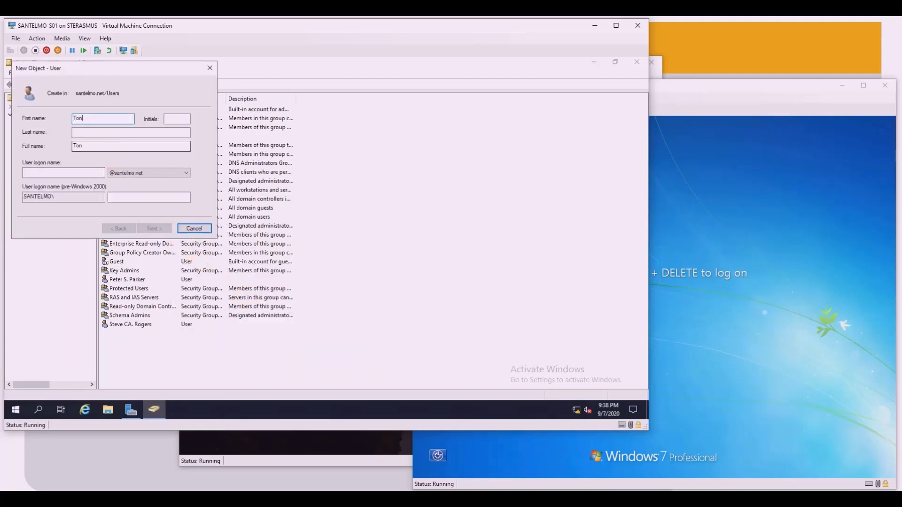
pyautogui.click(169, 120)
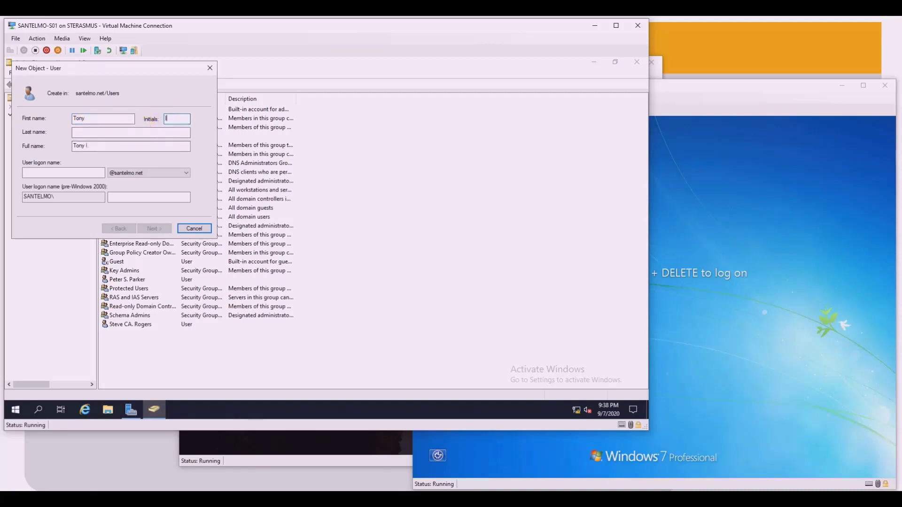
pyautogui.write('I')
pyautogui.click(110, 133)
pyautogui.write('Stark')
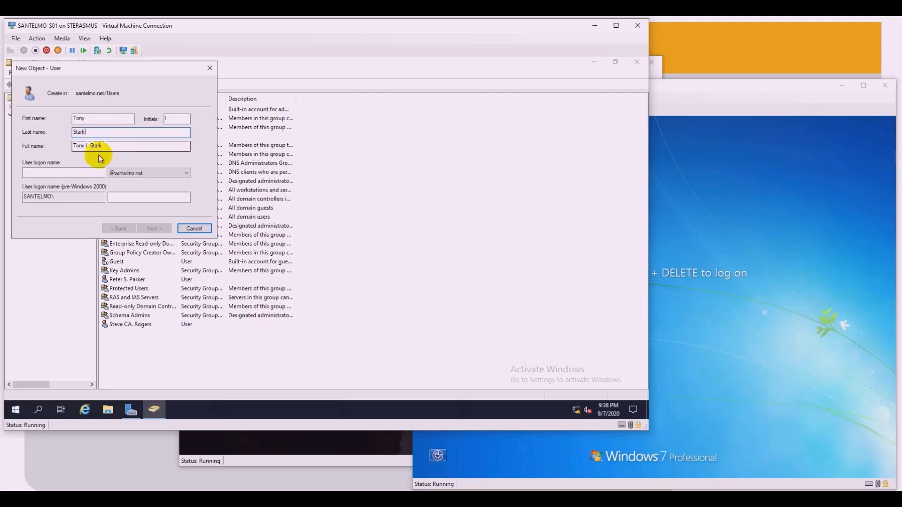
pyautogui.click(72, 172)
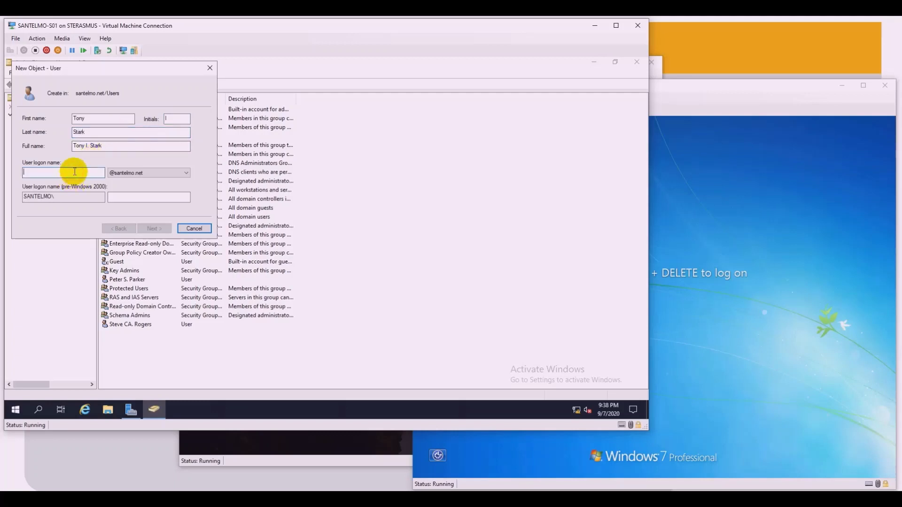
pyautogui.write('Iis')
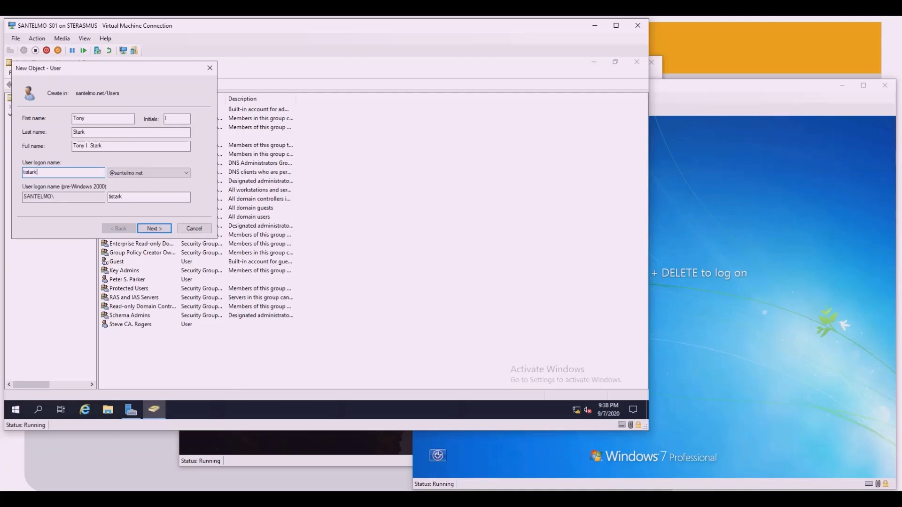
# Step: Set and confirm the user's password, with no forced change at next logon, and finish creating it
pyautogui.click(154, 228)
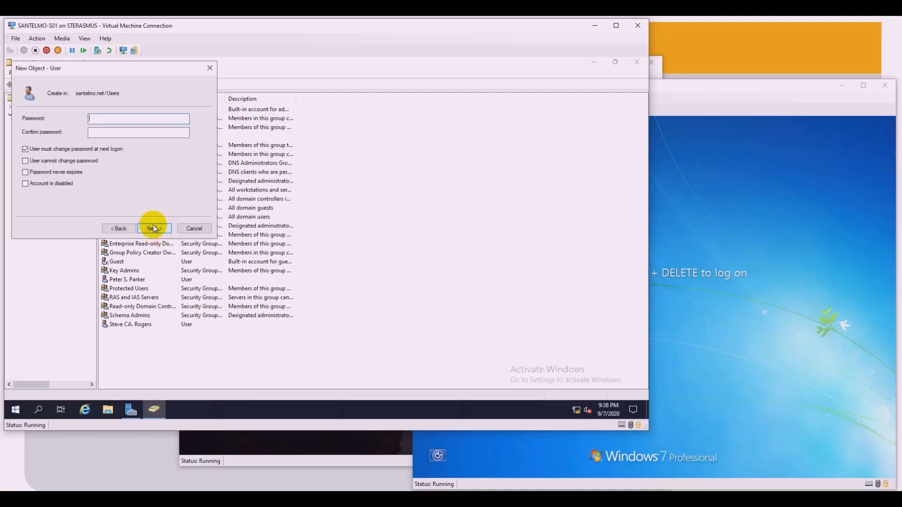
pyautogui.click(37, 151)
pyautogui.click(104, 122)
pyautogui.write('••••••')
pyautogui.click(121, 136)
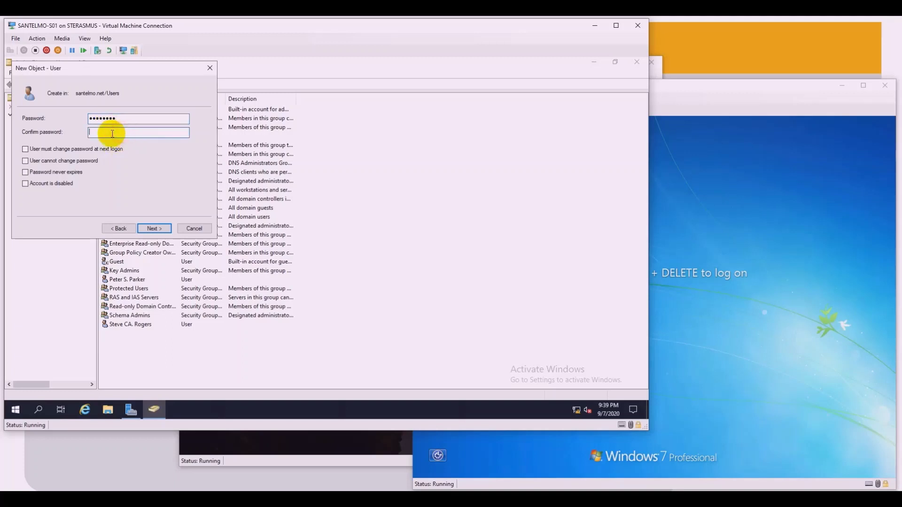
pyautogui.write('••••••••')
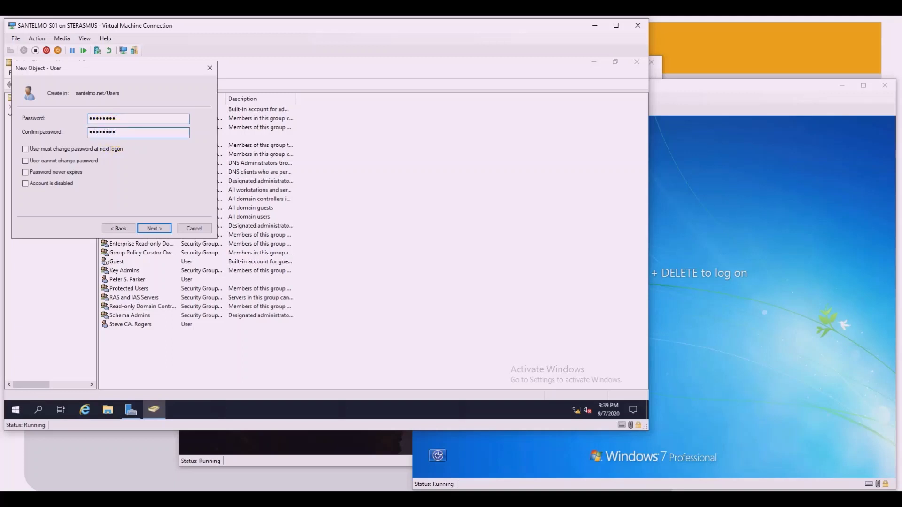
pyautogui.click(154, 227)
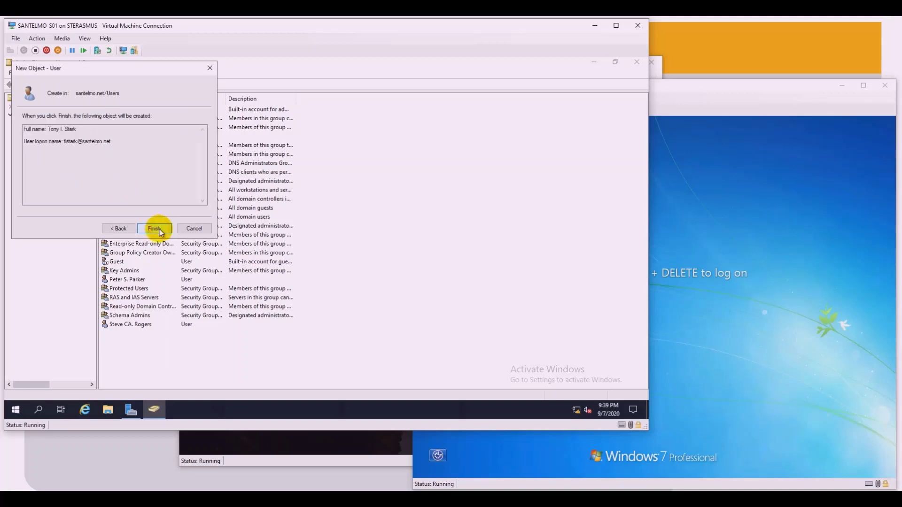
pyautogui.click(155, 229)
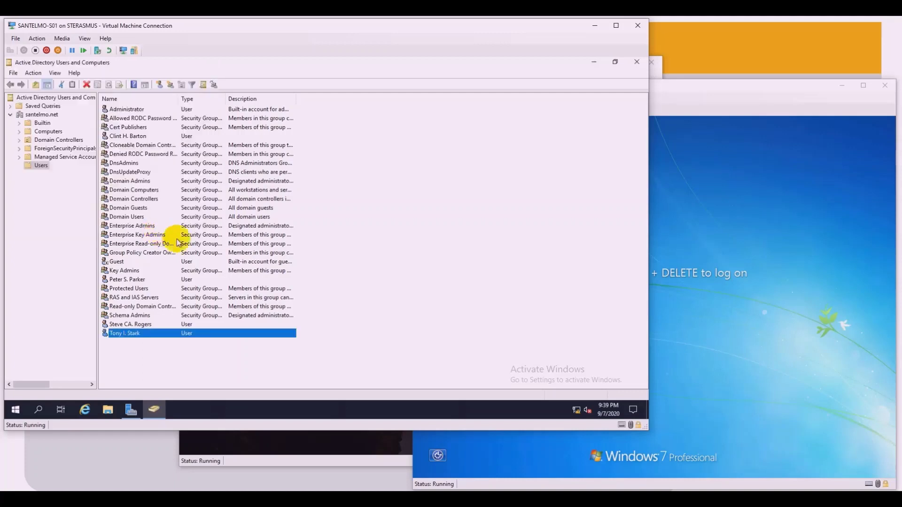
# Step: Open the new user's properties, look over the Address and Account tabs, and close without changes
pyautogui.rightClick(137, 335)
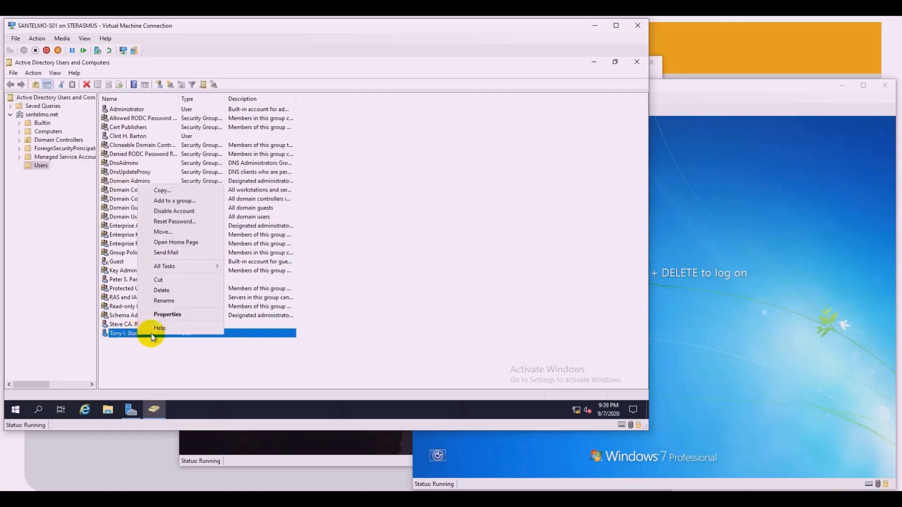
pyautogui.click(170, 315)
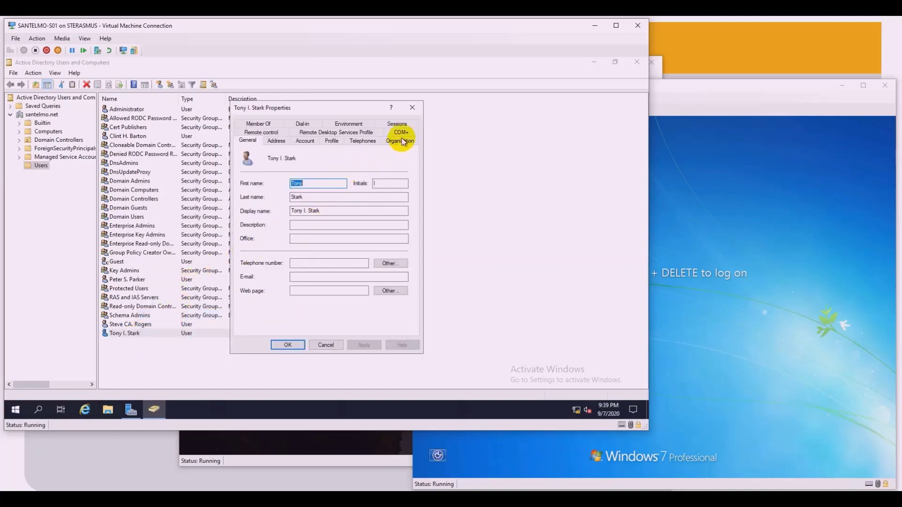
pyautogui.click(412, 107)
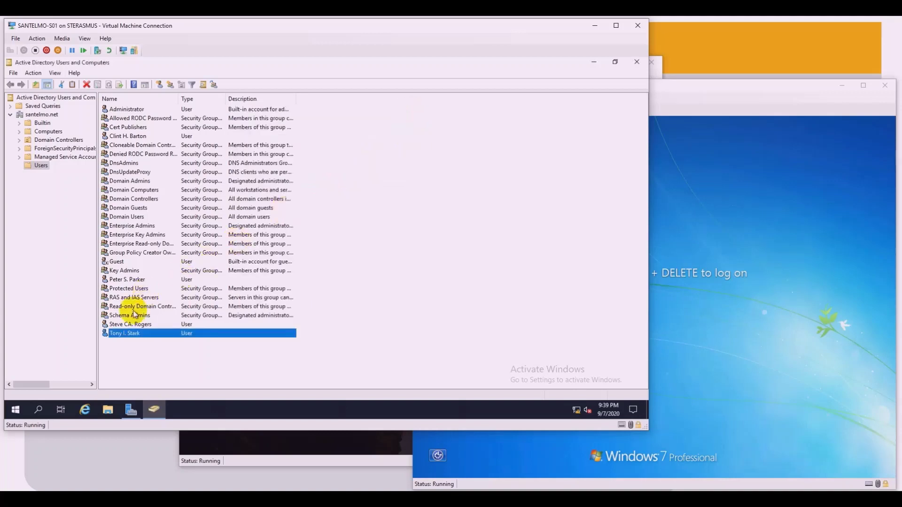
pyautogui.rightClick(146, 334)
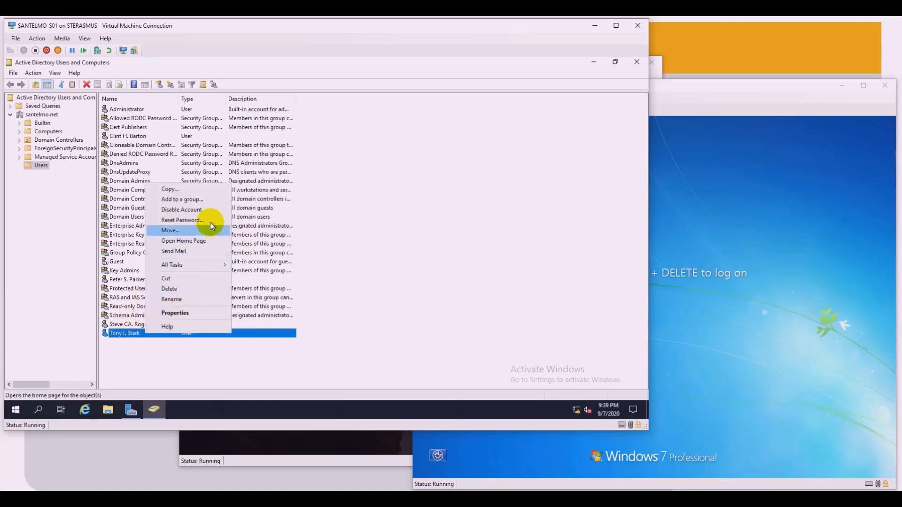
pyautogui.click(193, 312)
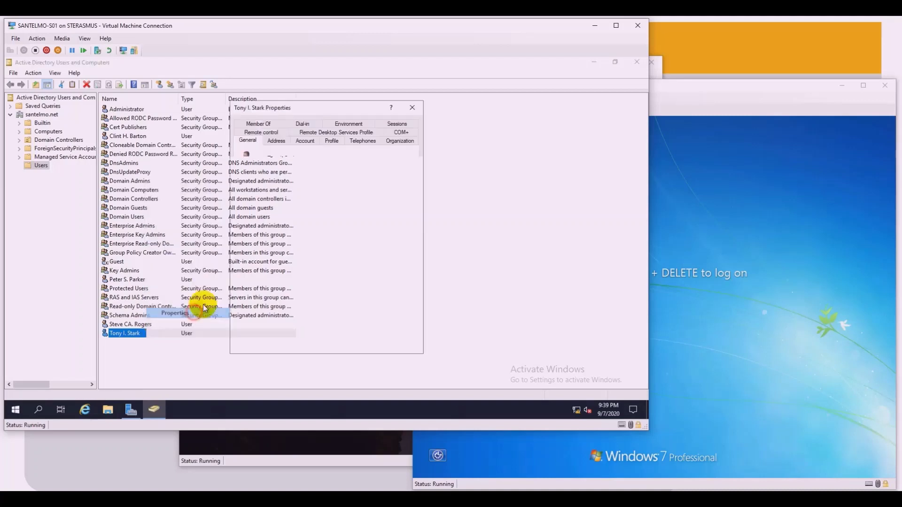
pyautogui.click(276, 141)
pyautogui.click(303, 142)
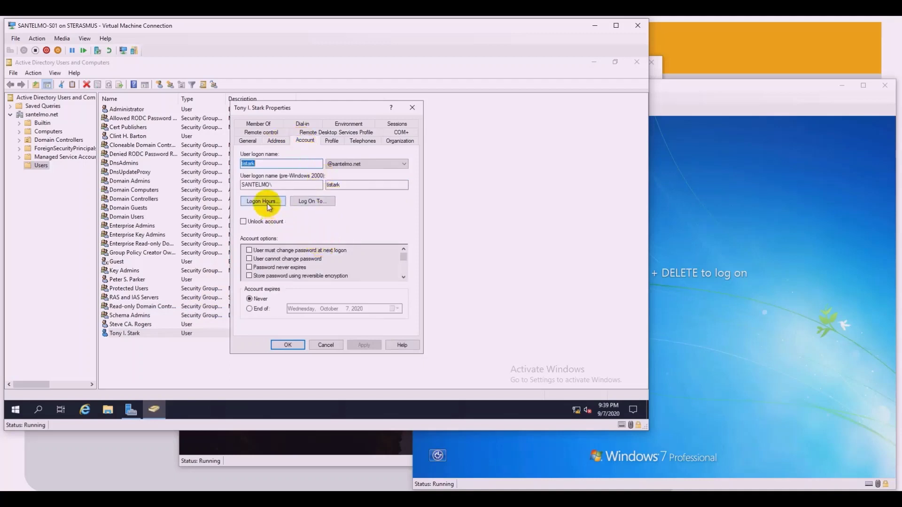
pyautogui.click(323, 345)
pyautogui.click(135, 356)
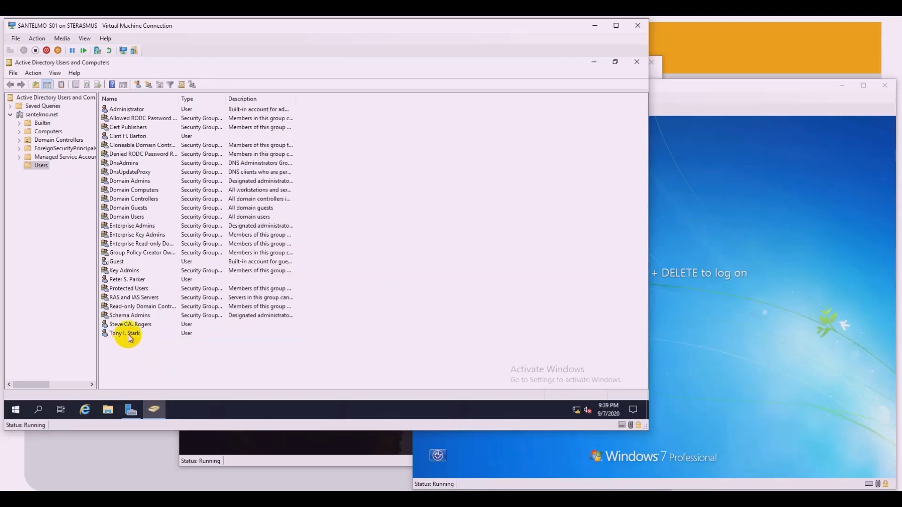
# Step: Reopen the new user's properties at the Account tab
pyautogui.rightClick(132, 335)
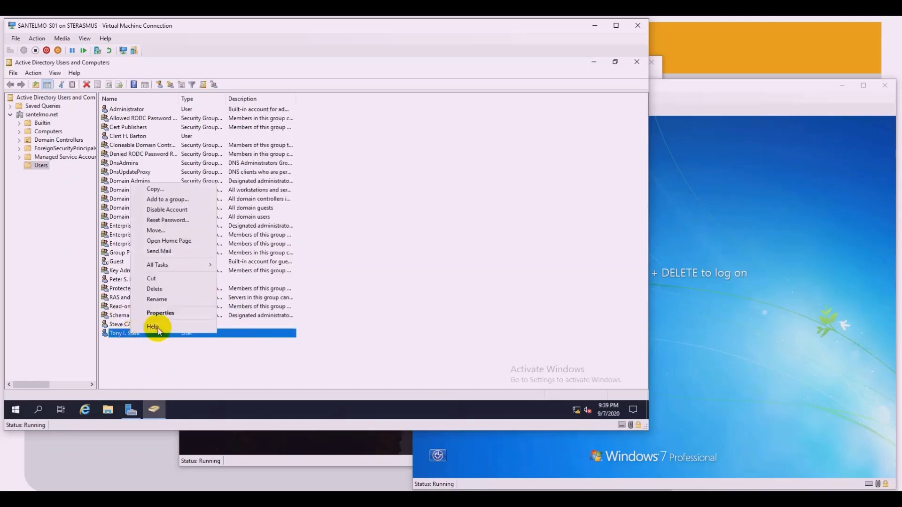
pyautogui.click(176, 314)
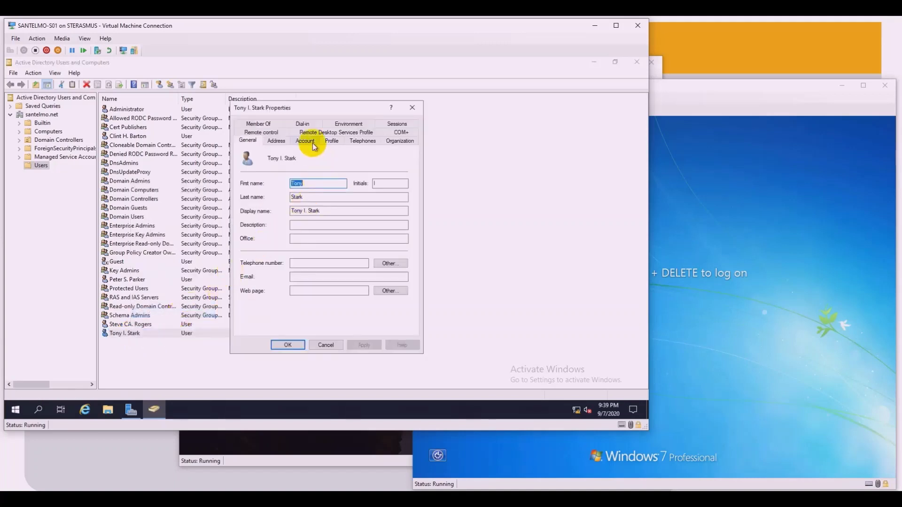
pyautogui.click(306, 141)
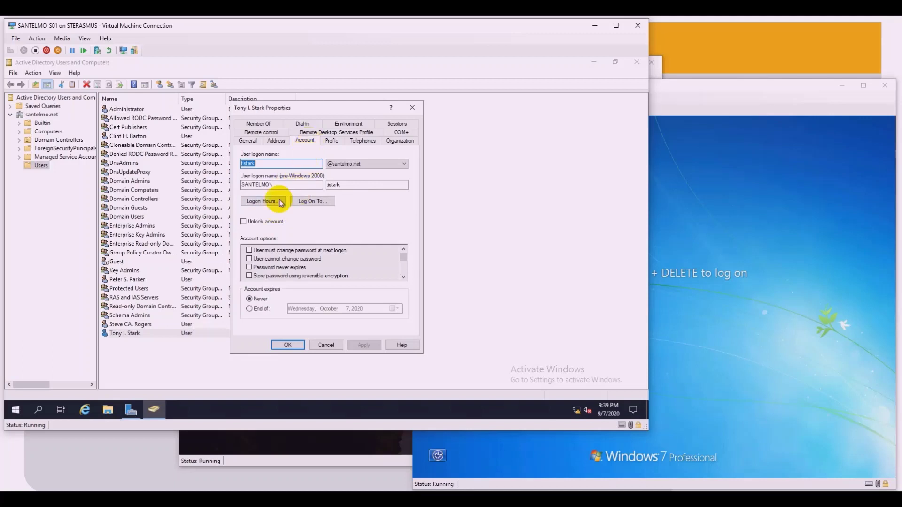
# Step: Show the new user's Logon Hours grid, permitting logon all week, and move the dialog aside
pyautogui.click(265, 203)
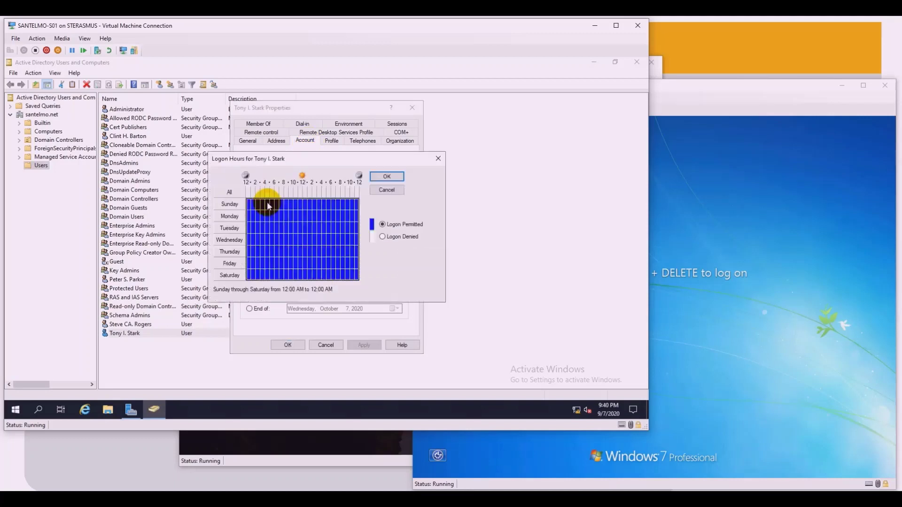
pyautogui.moveTo(303, 159); pyautogui.dragTo(231, 136)
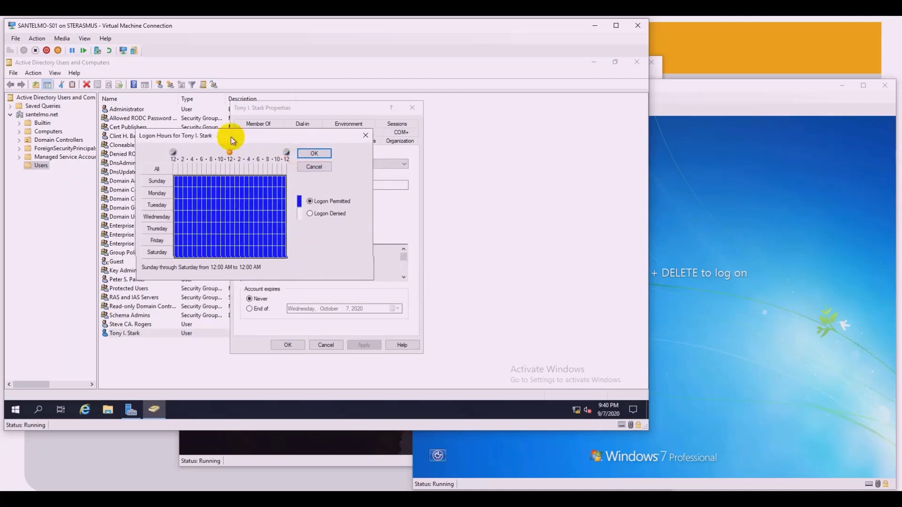
pyautogui.moveTo(206, 187); pyautogui.dragTo(203, 200)
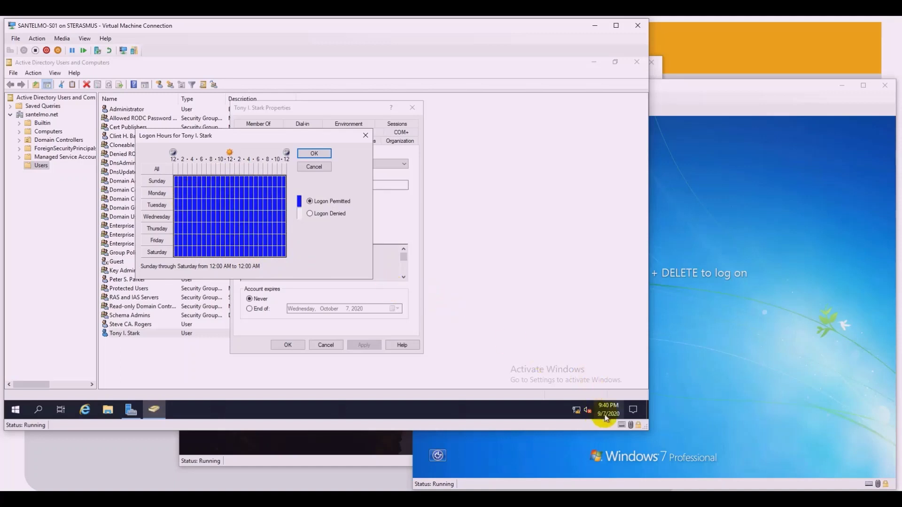
pyautogui.moveTo(610, 419)
# Step: Mark Monday 8 AM to 10 PM as Logon Denied in the logon hours grid
pyautogui.click(160, 194)
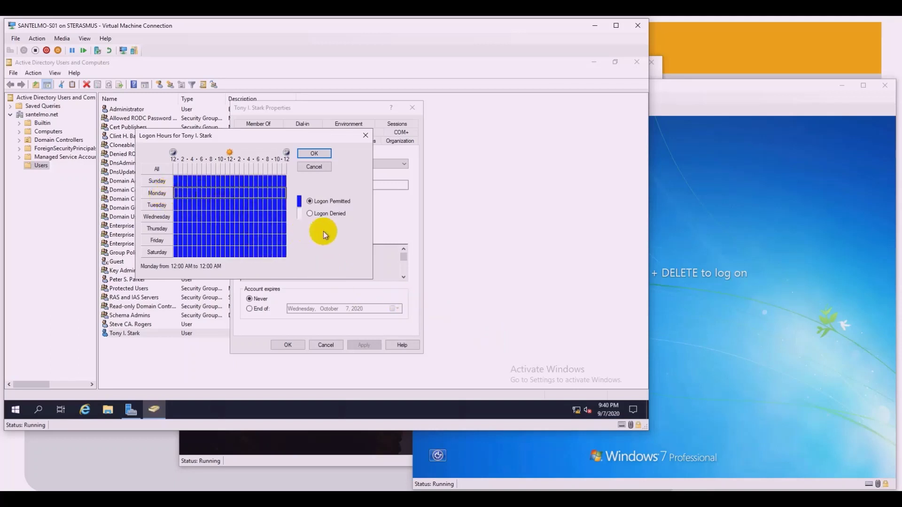
pyautogui.click(329, 214)
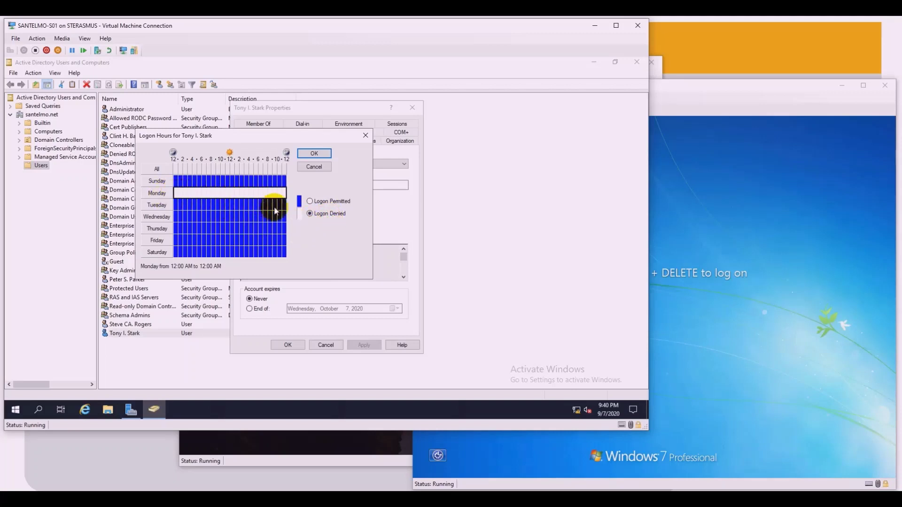
pyautogui.click(320, 201)
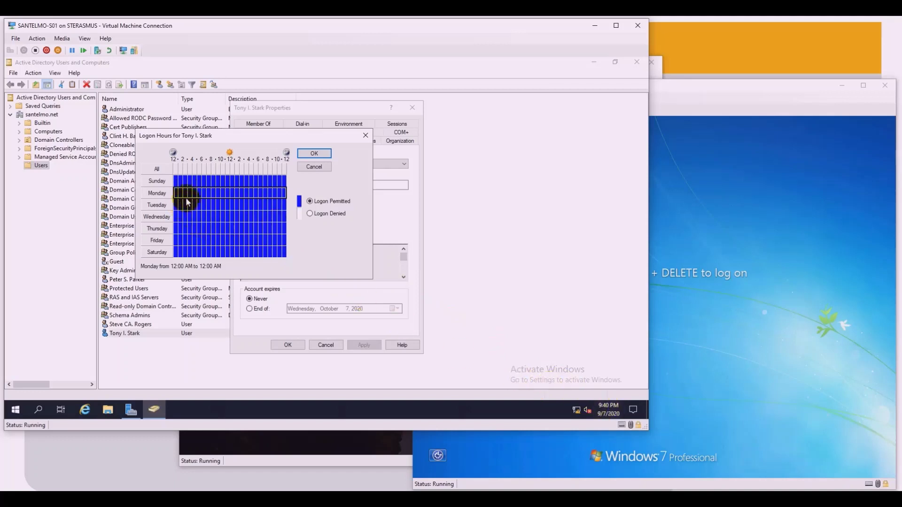
pyautogui.click(216, 194)
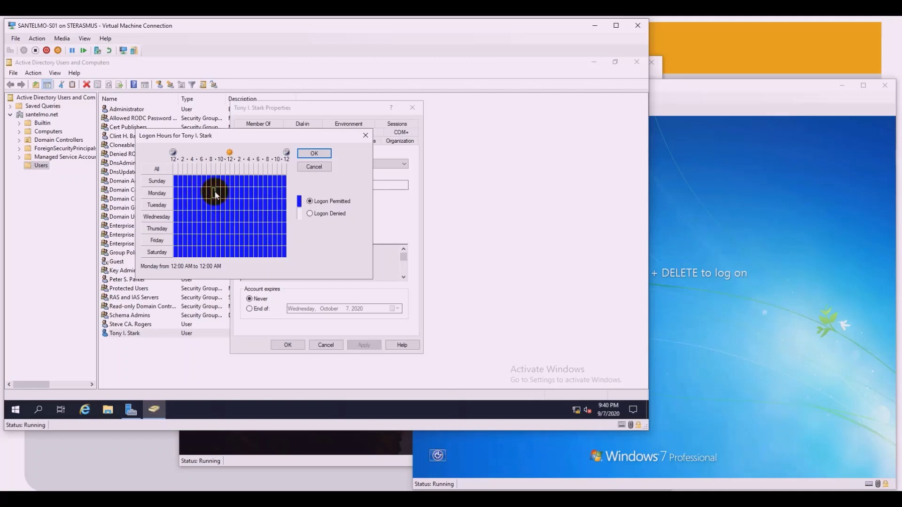
pyautogui.click(214, 195)
pyautogui.moveTo(215, 197); pyautogui.dragTo(237, 198)
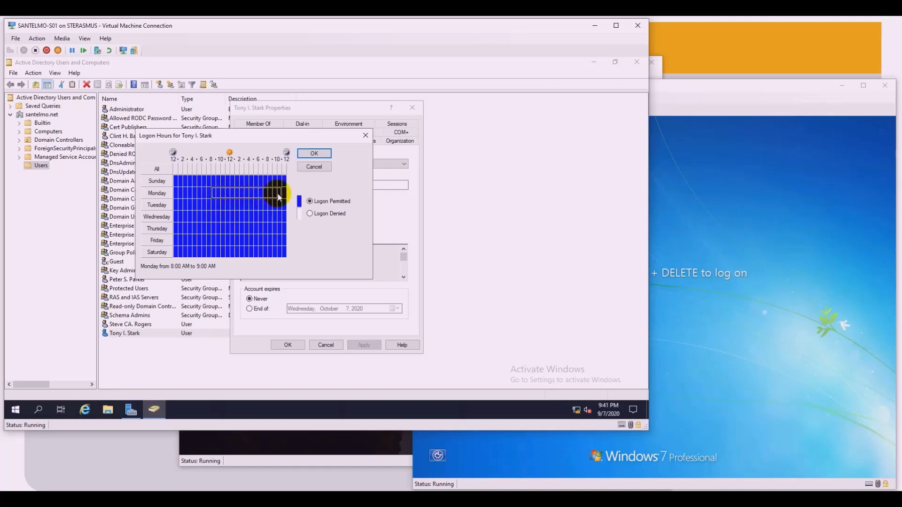
pyautogui.moveTo(278, 197); pyautogui.dragTo(278, 197)
pyautogui.moveTo(215, 195); pyautogui.dragTo(275, 201)
pyautogui.click(319, 214)
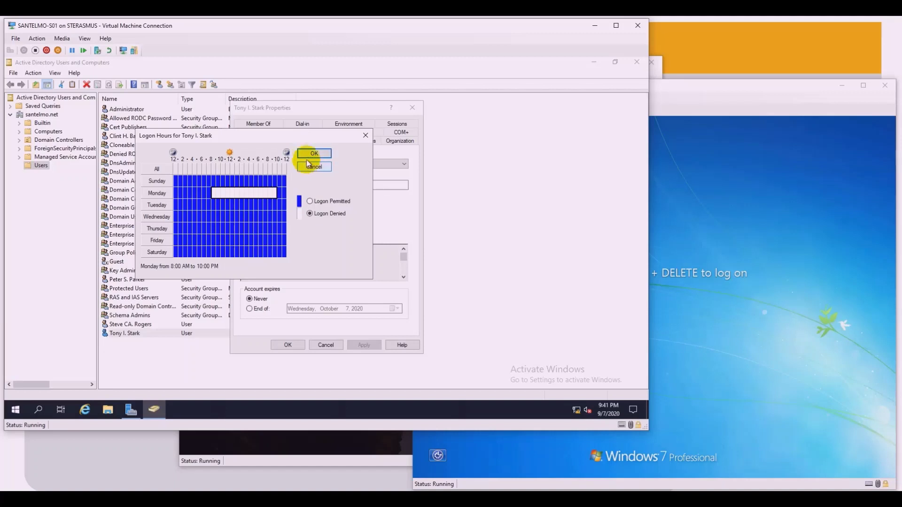
# Step: Confirm the logon hours and apply the change to the user's account
pyautogui.click(313, 154)
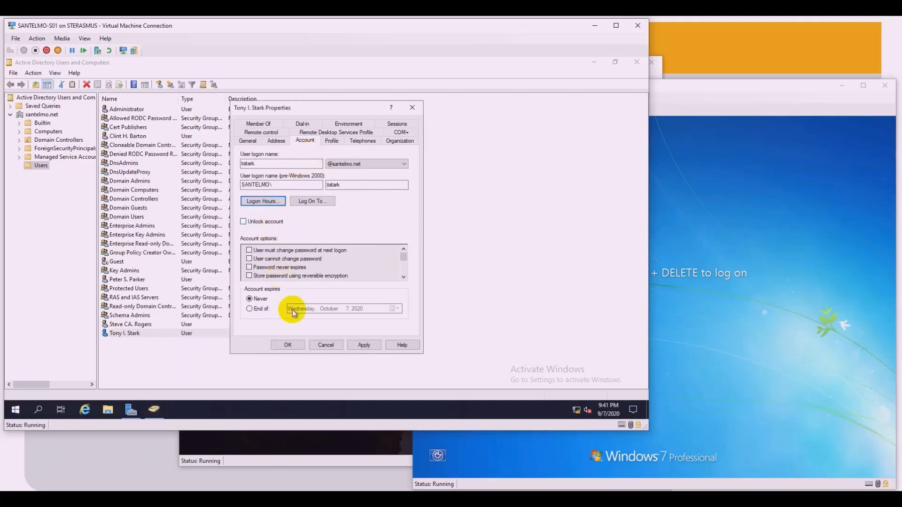
pyautogui.click(366, 345)
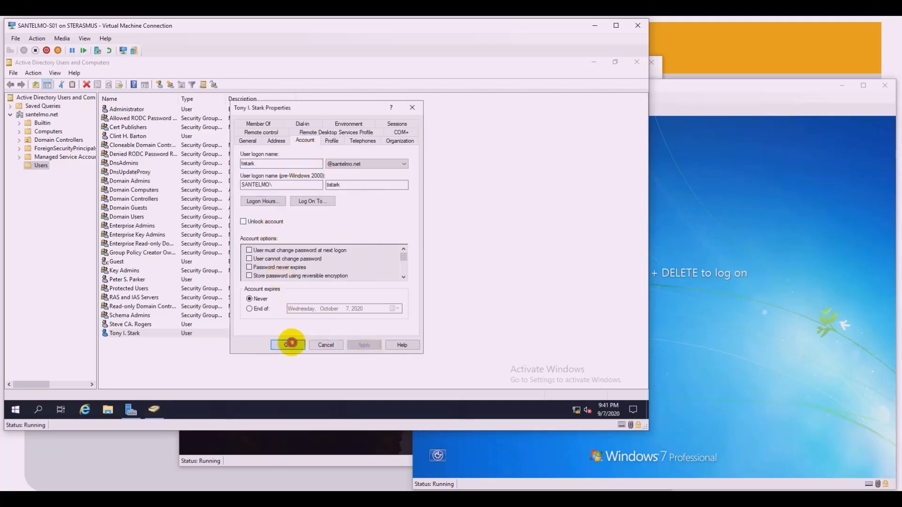
pyautogui.click(287, 344)
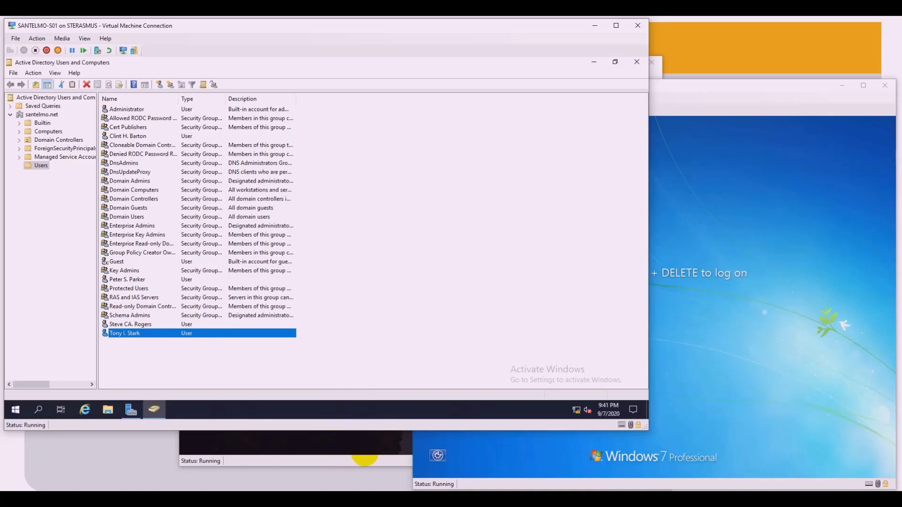
pyautogui.click(343, 461)
# Step: Try signing in to Windows 10 as the hours-restricted user and dismiss the time-restriction refusal
pyautogui.click(346, 361)
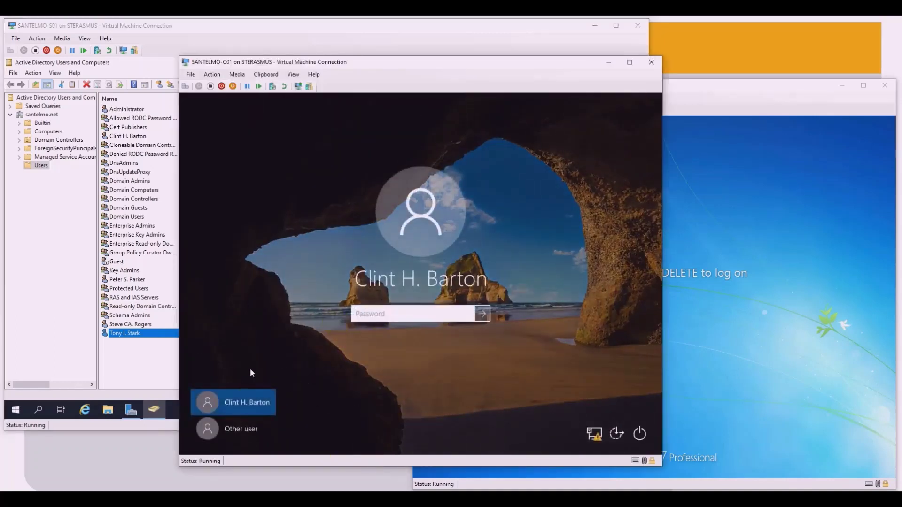
pyautogui.click(247, 431)
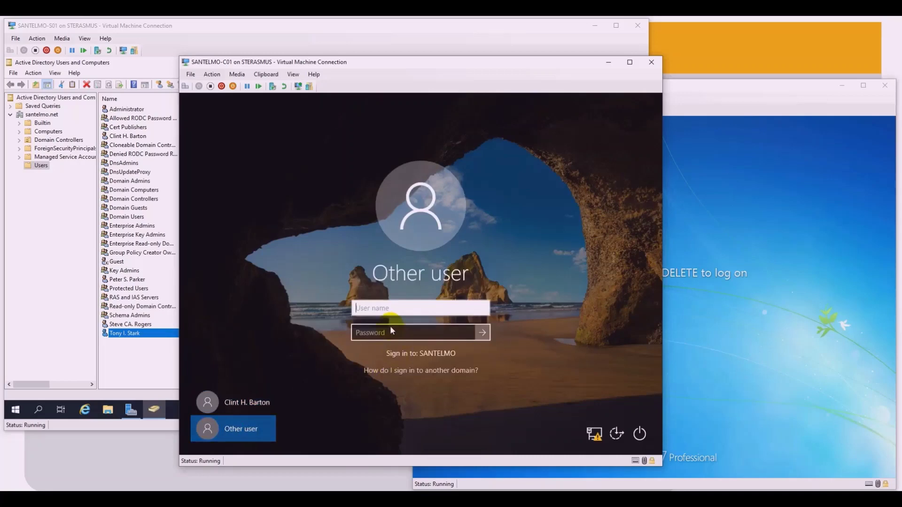
pyautogui.write('tistark')
pyautogui.click(419, 329)
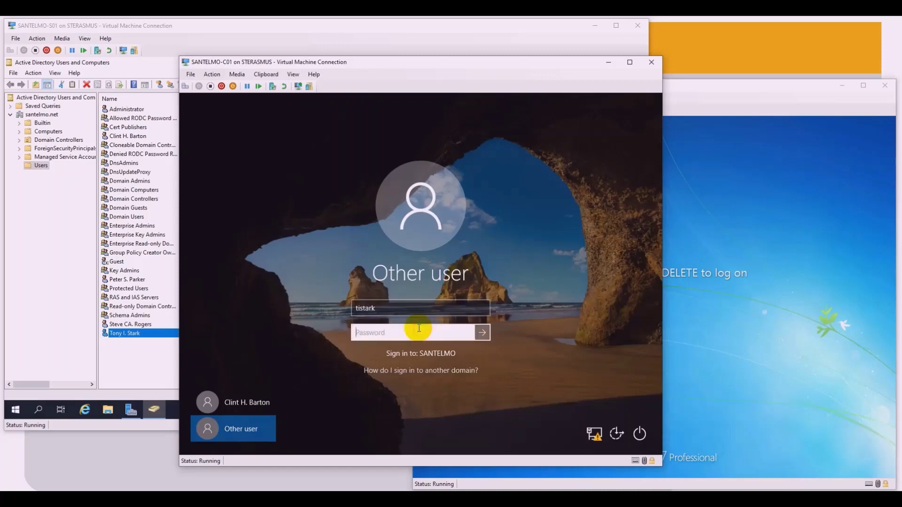
pyautogui.write('Pa$$w0rd')
pyautogui.press('Return')
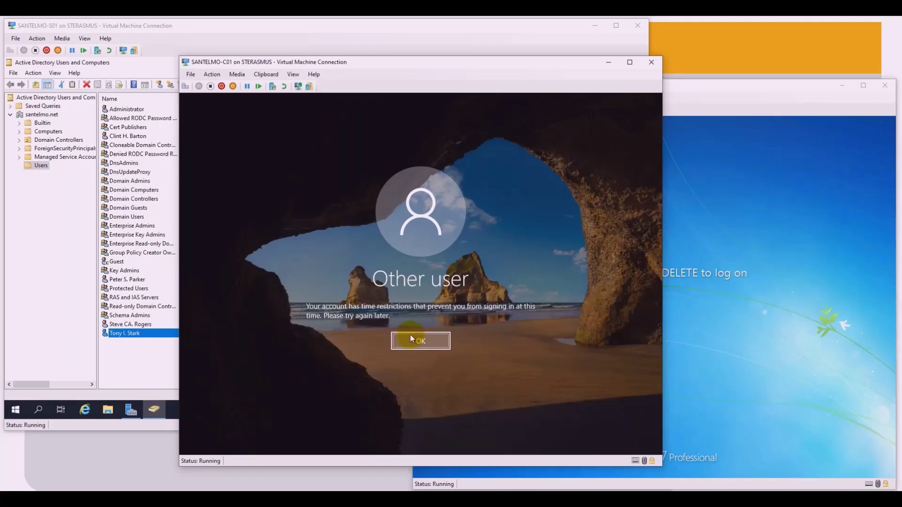
pyautogui.click(418, 345)
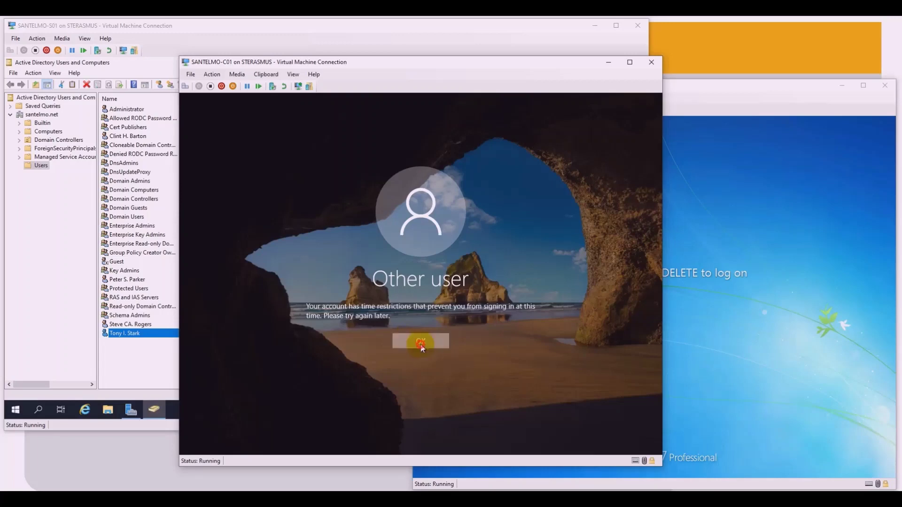
pyautogui.click(715, 294)
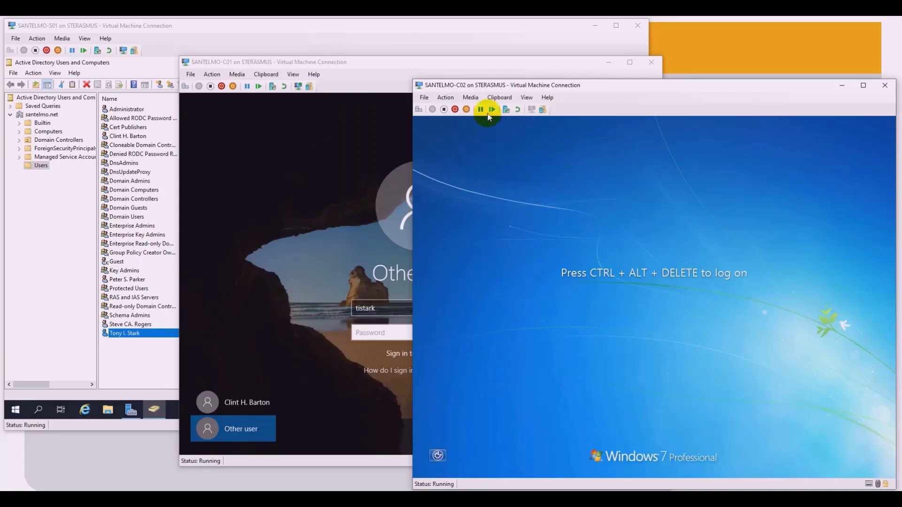
# Step: Try the restricted user's logon on Windows 7 via Ctrl+Alt+Delete and acknowledge the time-restriction error
pyautogui.click(445, 98)
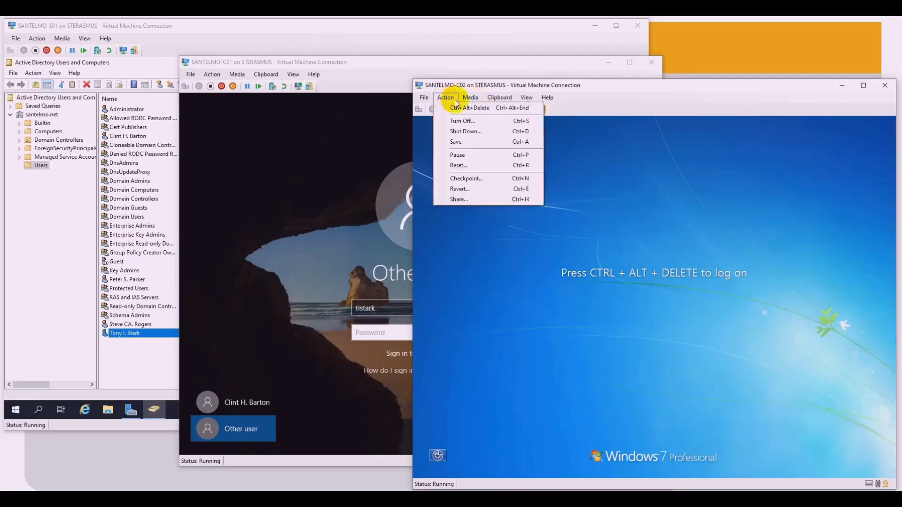
pyautogui.click(460, 108)
pyautogui.click(641, 381)
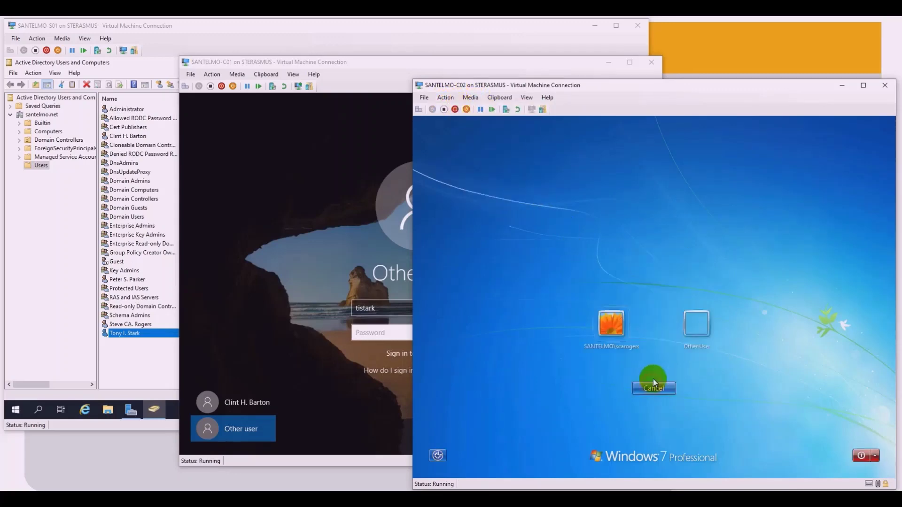
pyautogui.click(691, 326)
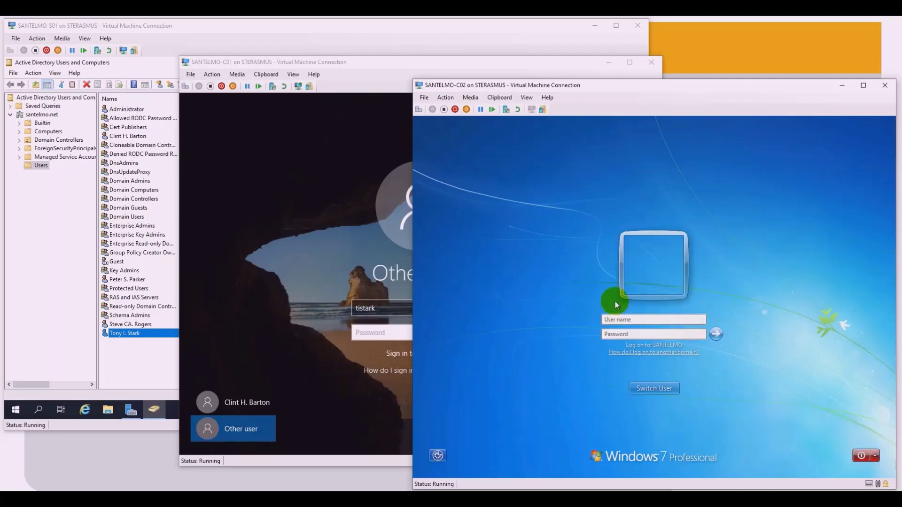
pyautogui.write('tistark')
pyautogui.click(620, 334)
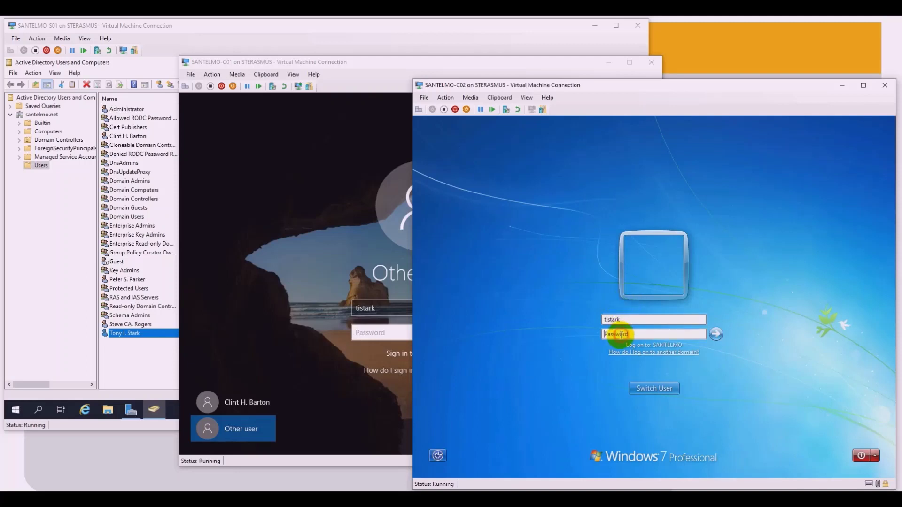
pyautogui.write('•••••••')
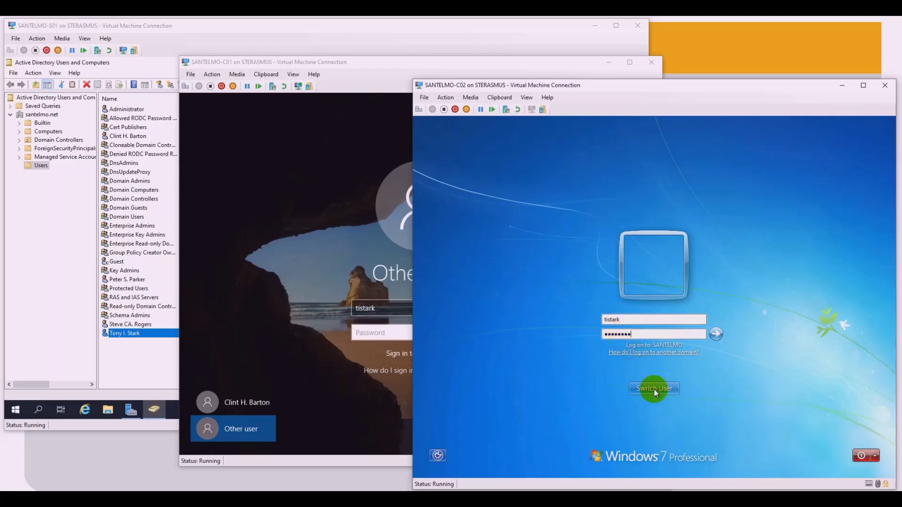
pyautogui.click(716, 334)
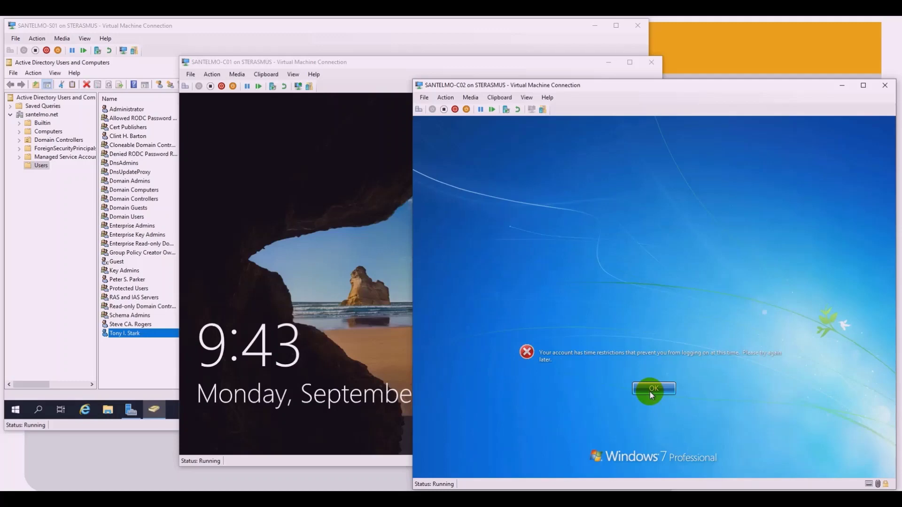
pyautogui.click(653, 389)
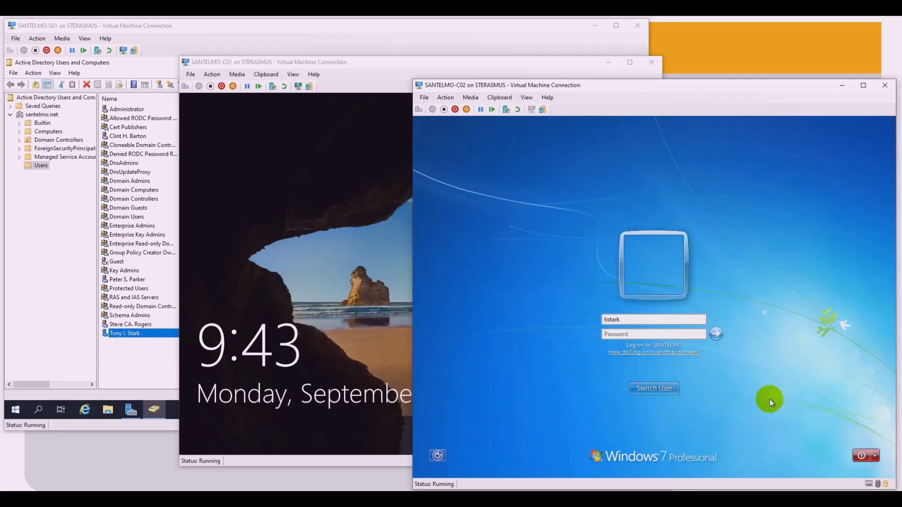
pyautogui.click(134, 359)
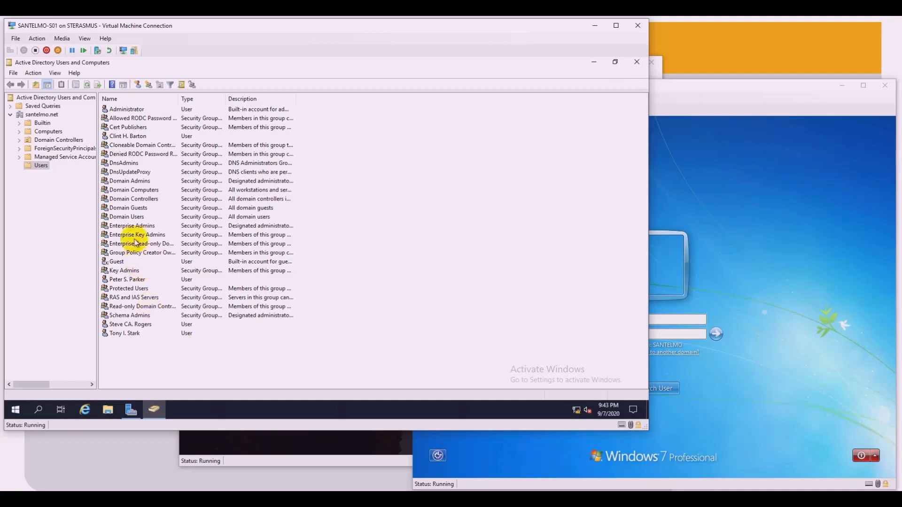
# Step: Open a New User form and enter the second user's first name, initial, last name and logon name
pyautogui.click(138, 85)
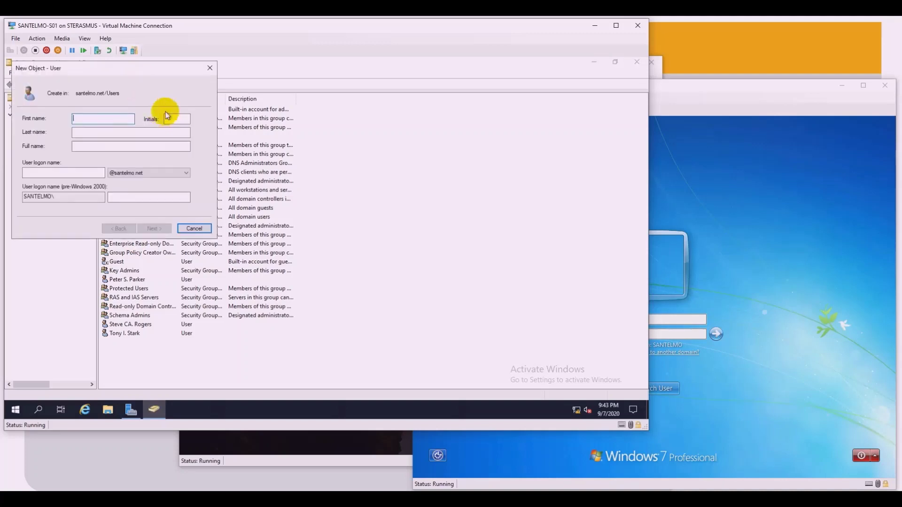
pyautogui.moveTo(125, 71); pyautogui.dragTo(158, 149)
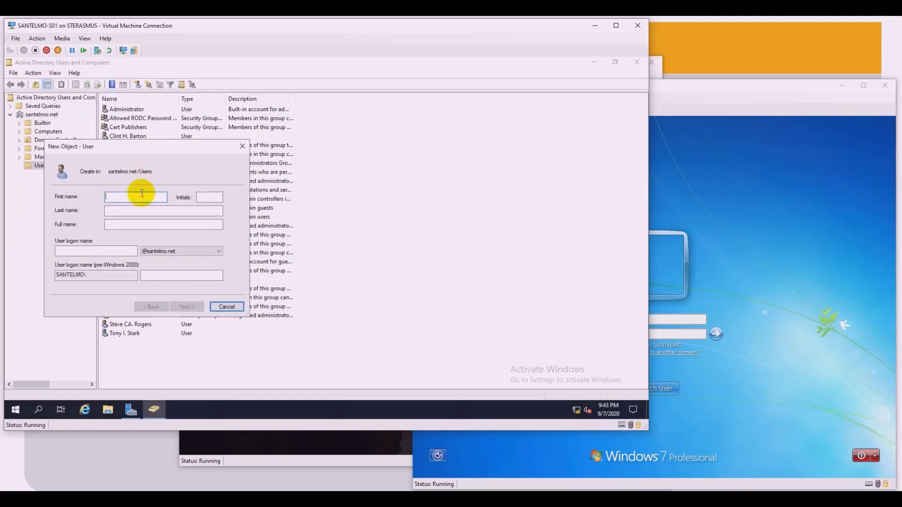
pyautogui.write('Na')
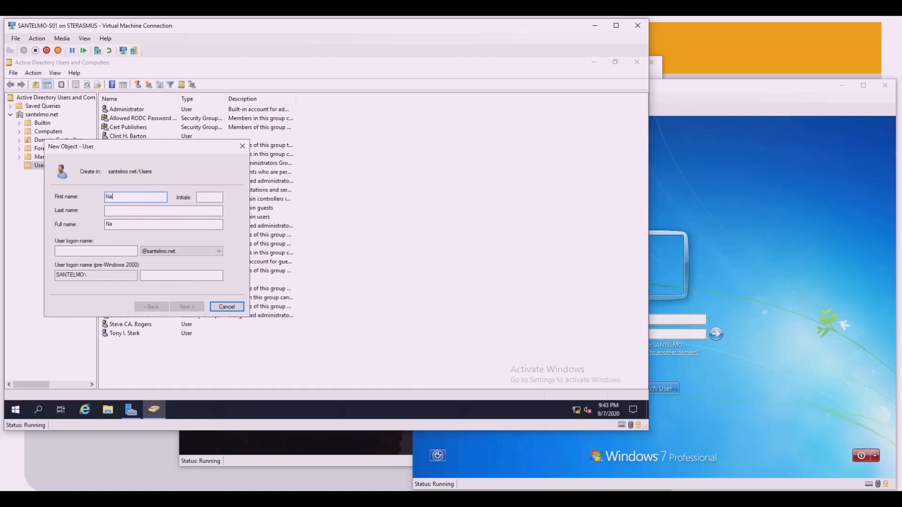
pyautogui.write('tasha')
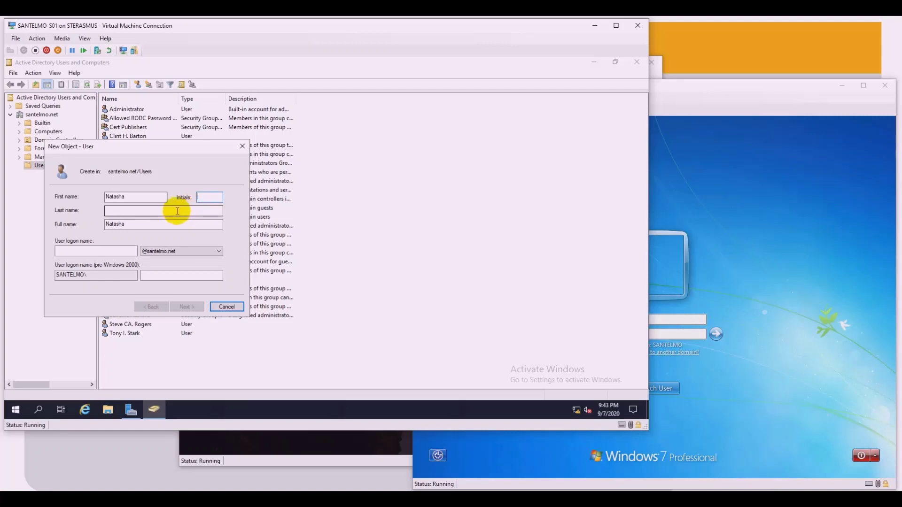
pyautogui.write('B')
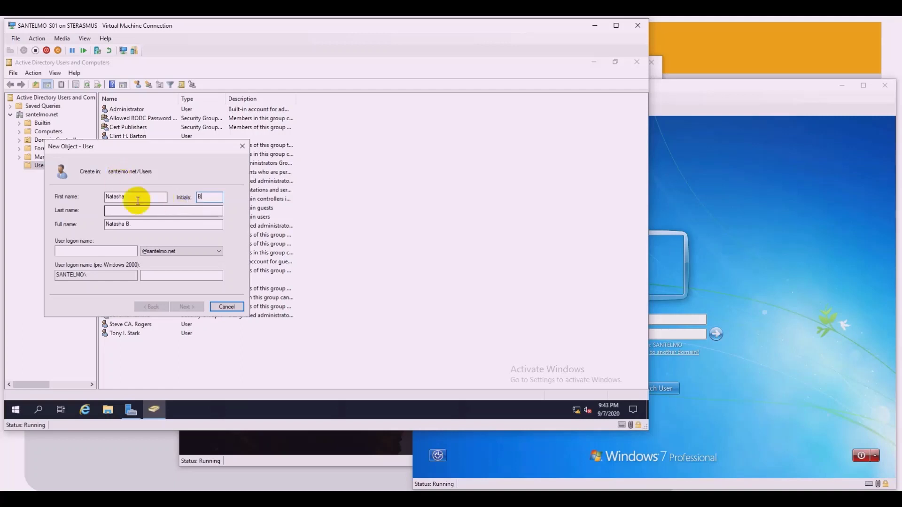
pyautogui.click(156, 215)
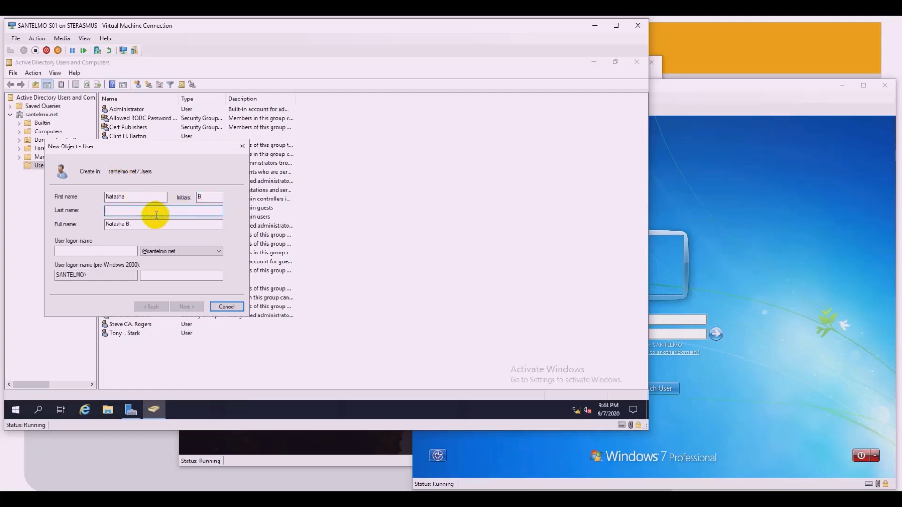
pyautogui.write('Roma')
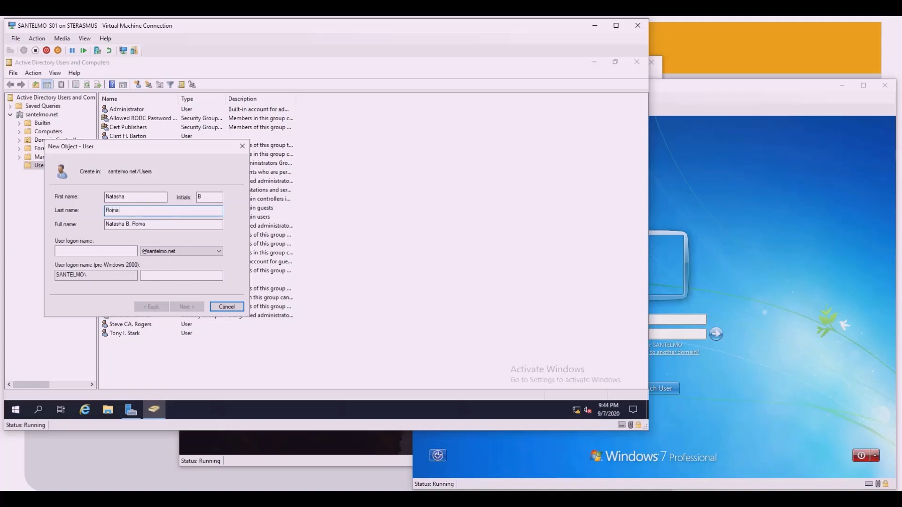
pyautogui.write('noff')
pyautogui.click(105, 250)
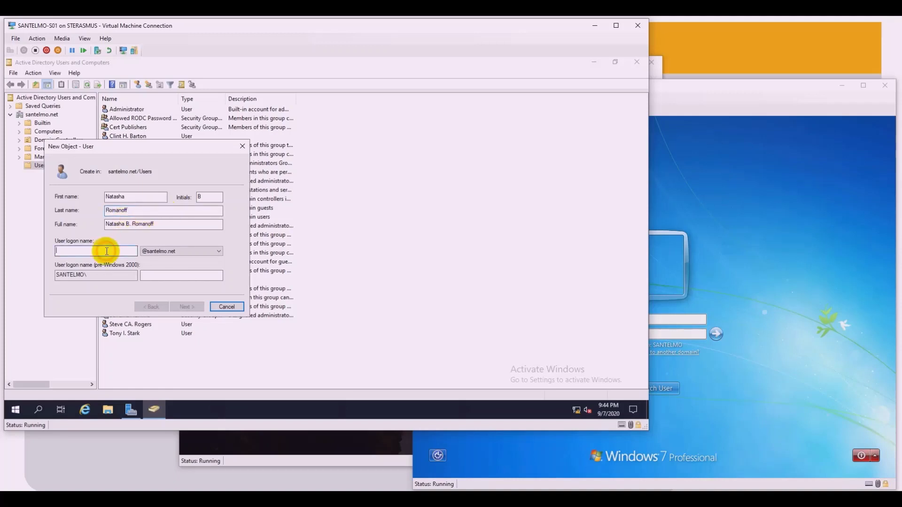
pyautogui.write('n')
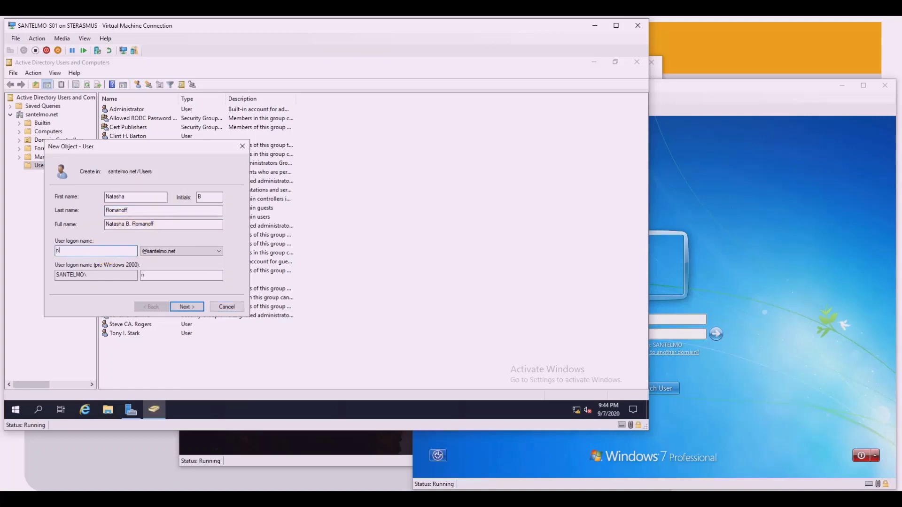
pyautogui.write('bromanoff')
# Step: Give the second user a confirmed password with no forced change at next logon, then finish
pyautogui.click(186, 307)
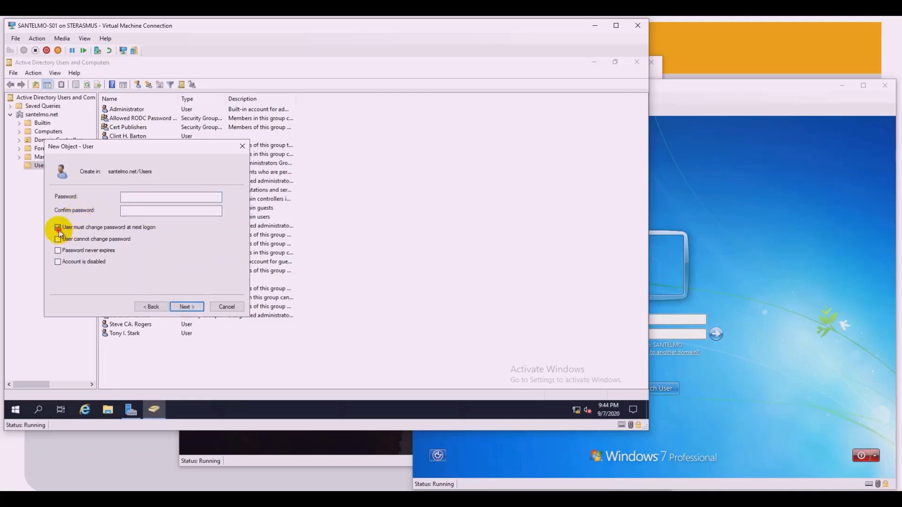
pyautogui.click(74, 227)
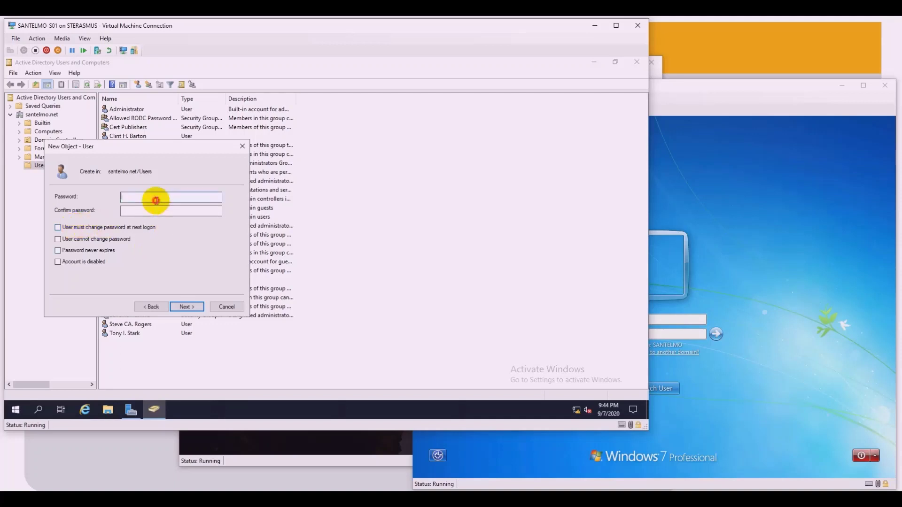
pyautogui.click(154, 201)
pyautogui.write('••••••••')
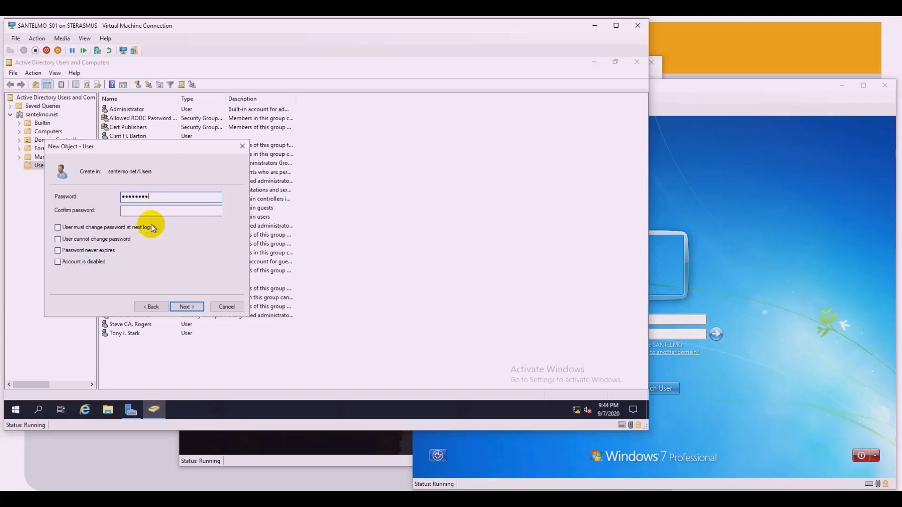
pyautogui.click(157, 210)
pyautogui.write('••••••••')
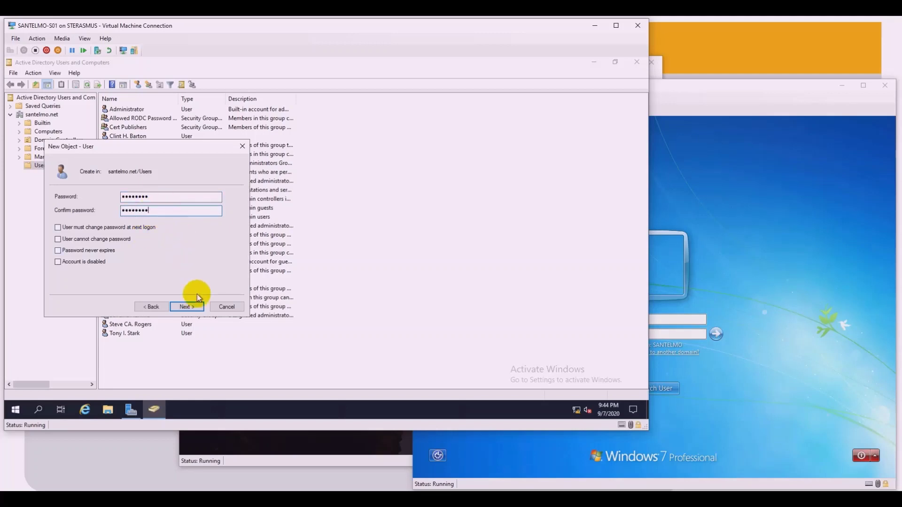
pyautogui.click(191, 308)
pyautogui.click(190, 308)
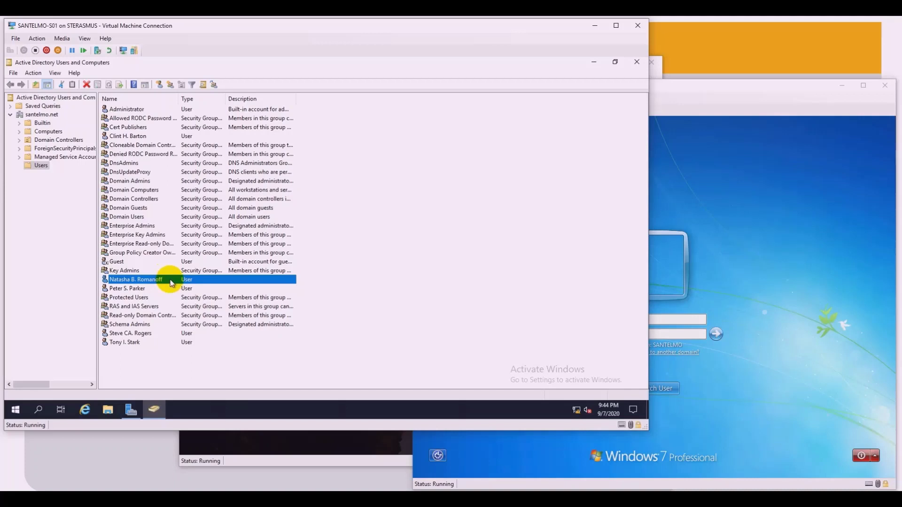
# Step: Set the second user's account to expire at end of September 6, 2020, and save
pyautogui.rightClick(171, 282)
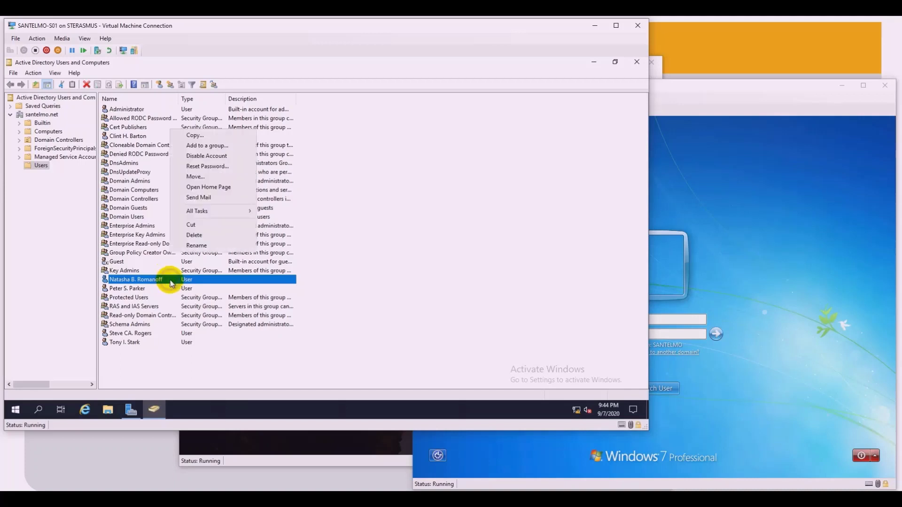
pyautogui.click(212, 261)
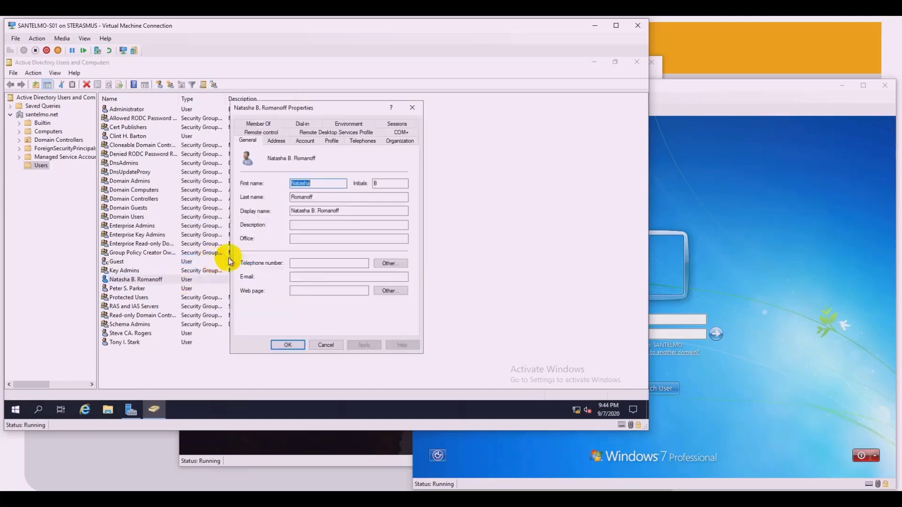
pyautogui.click(303, 142)
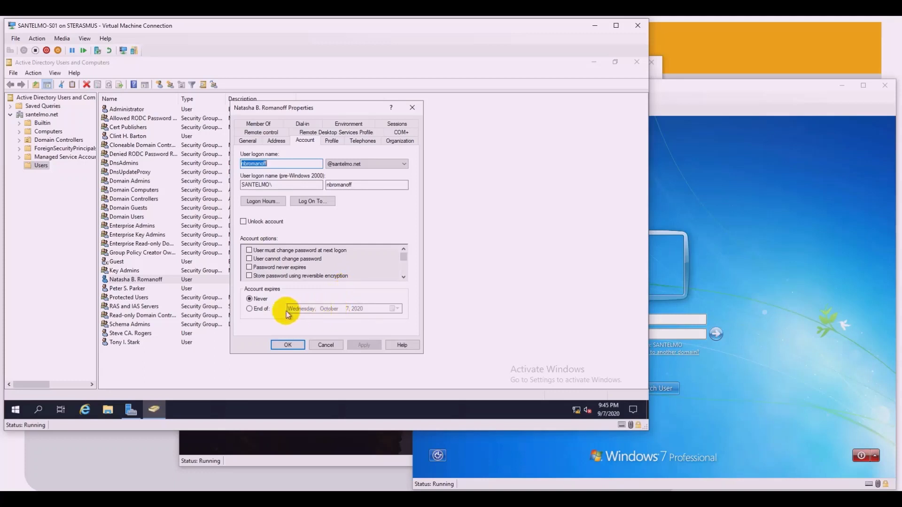
pyautogui.click(267, 310)
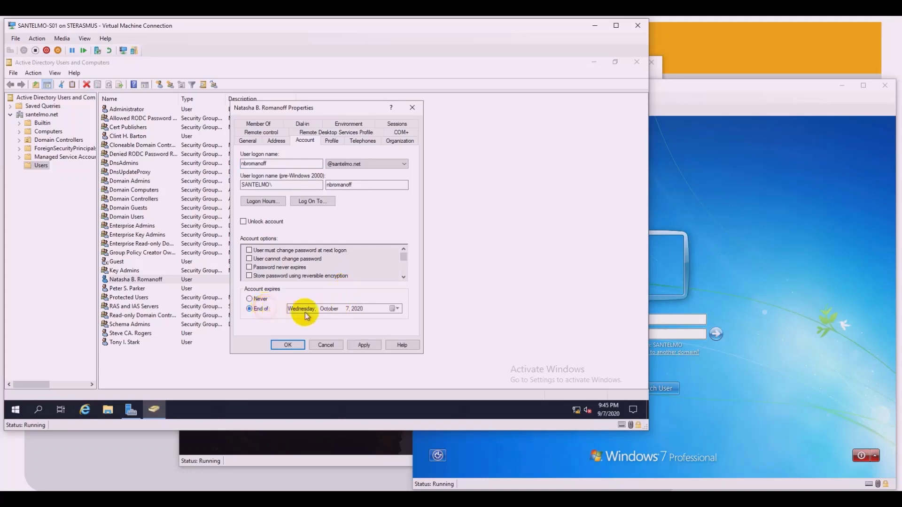
pyautogui.click(392, 309)
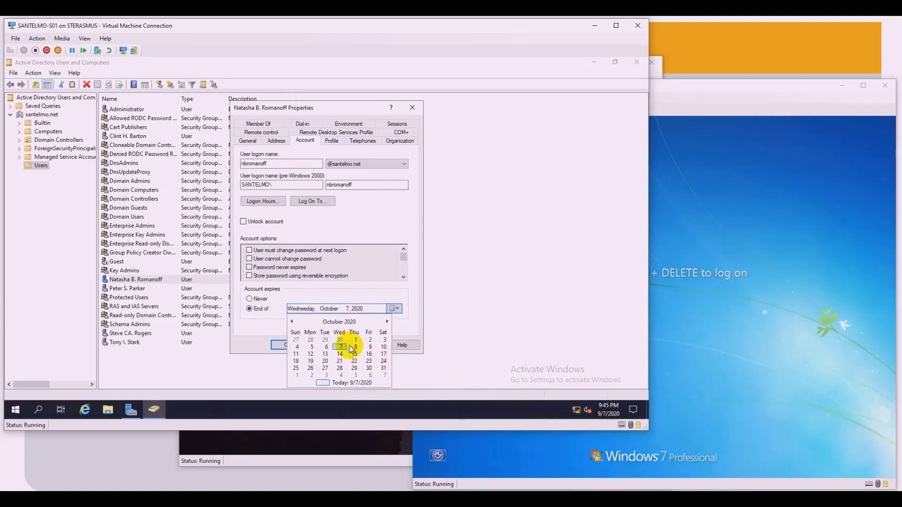
pyautogui.click(291, 323)
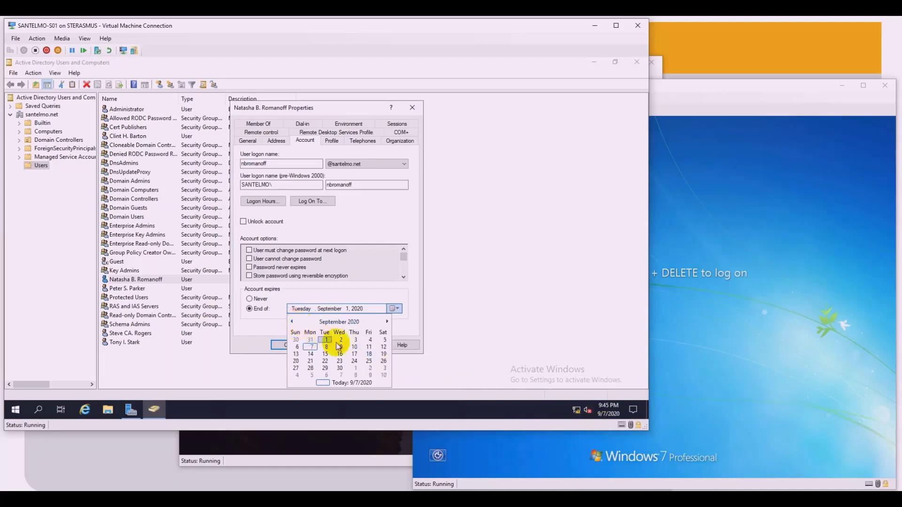
pyautogui.click(297, 347)
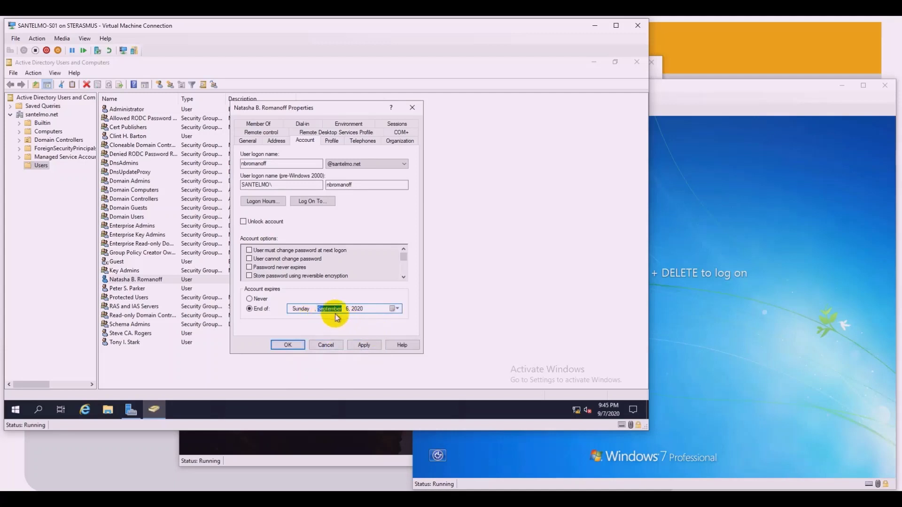
pyautogui.click(364, 345)
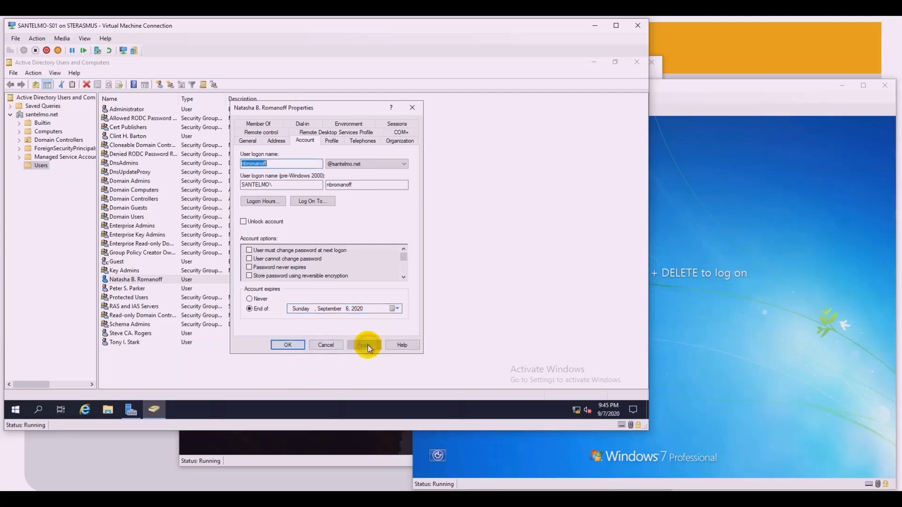
pyautogui.click(289, 346)
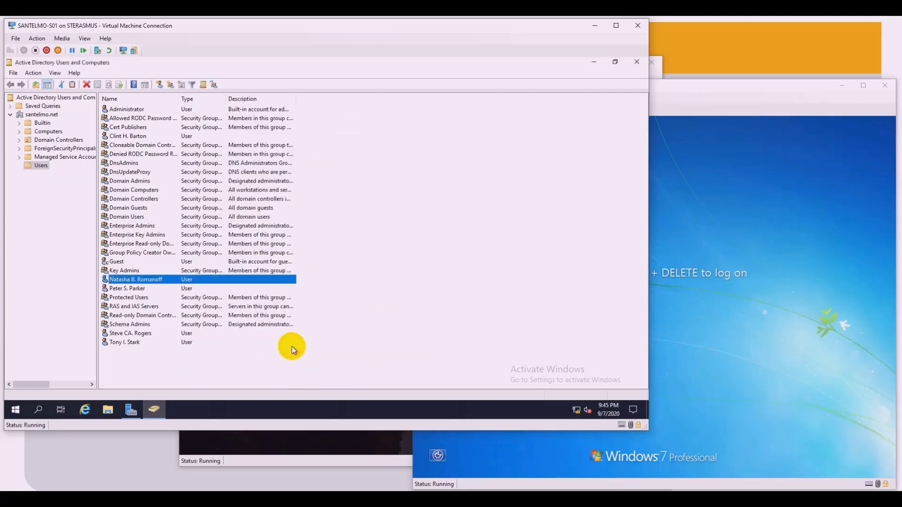
pyautogui.click(343, 347)
# Step: Attempt a Windows 10 sign-in as the expired user with their logon name and password
pyautogui.click(324, 449)
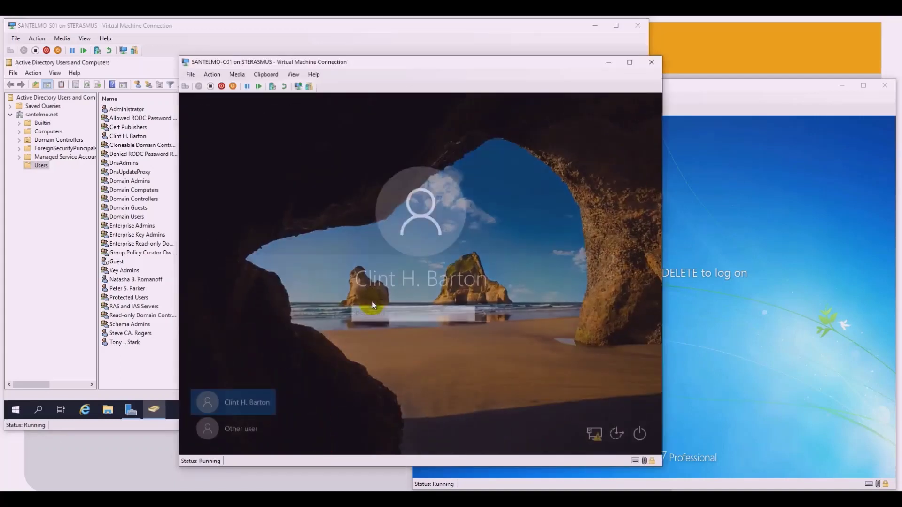
pyautogui.click(241, 435)
pyautogui.click(366, 308)
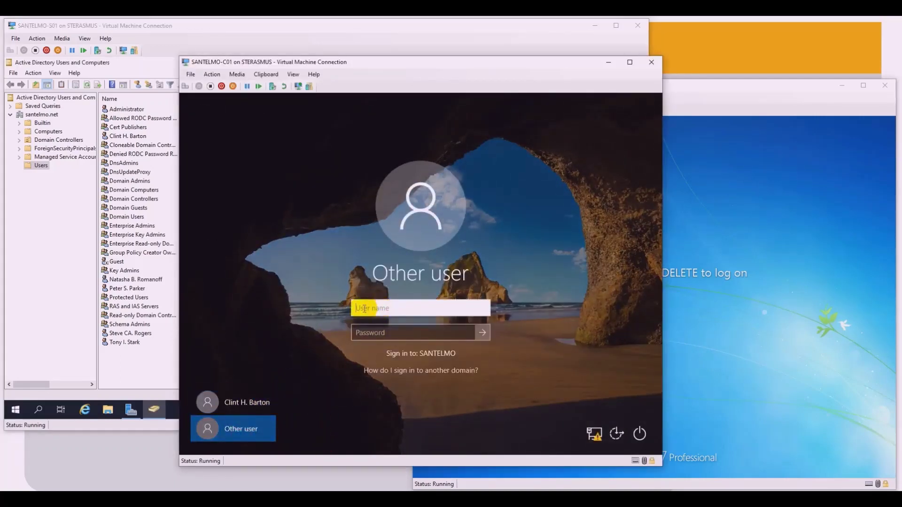
pyautogui.write('nbromanoff')
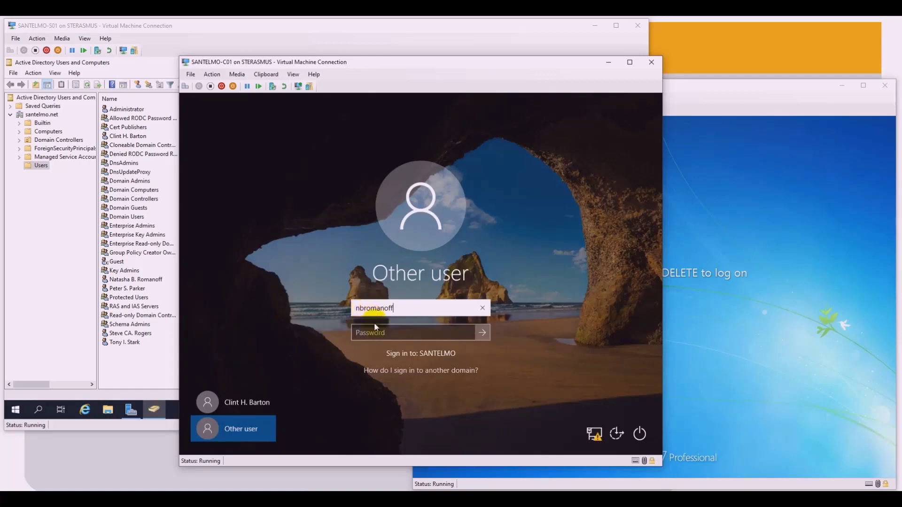
pyautogui.click(378, 331)
pyautogui.write('Pa$$w0rd')
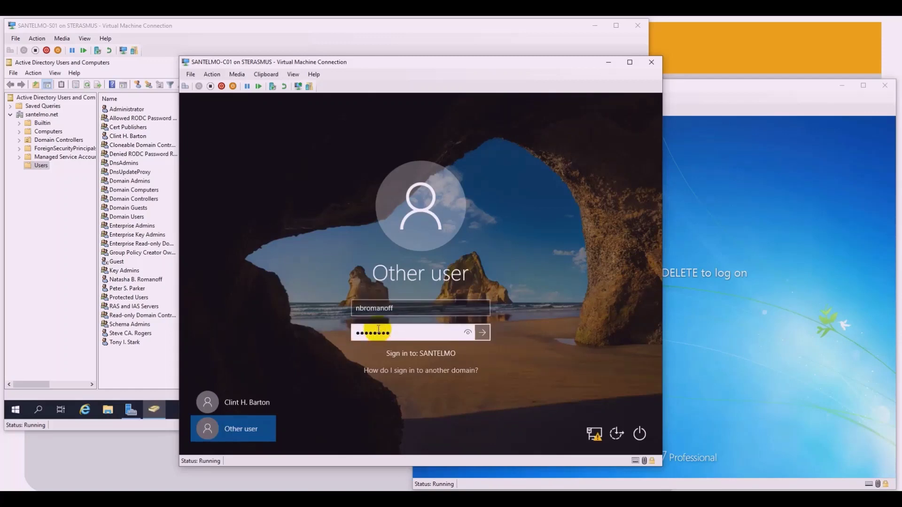
pyautogui.press('Return')
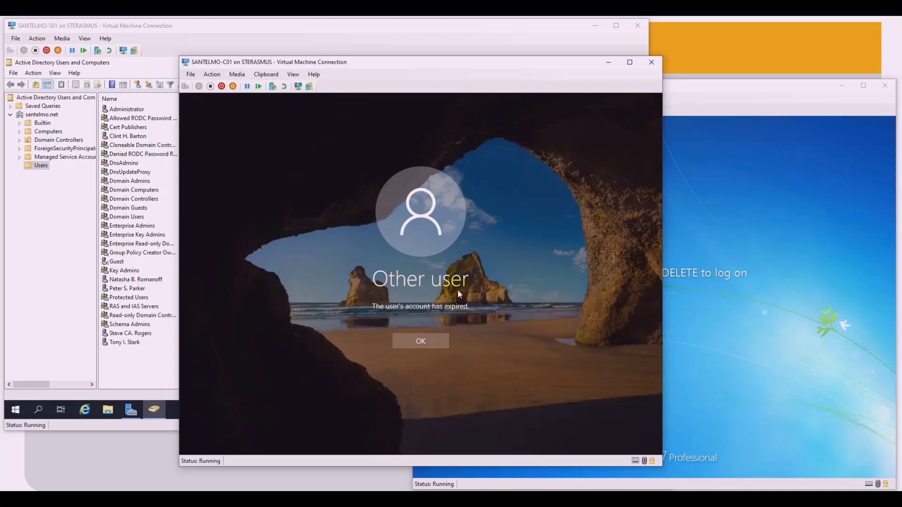
# Step: On the Windows 7 client, send Ctrl+Alt+Delete and choose to sign in as Other User
pyautogui.click(681, 204)
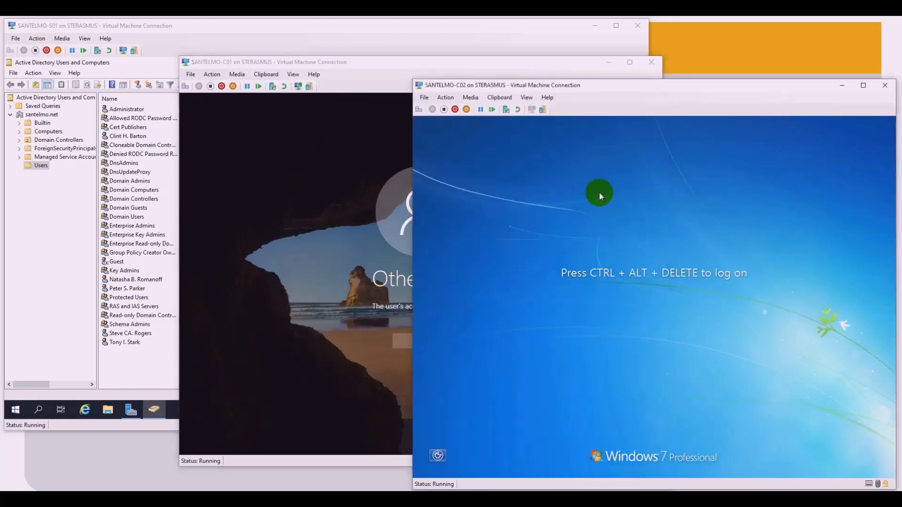
pyautogui.click(444, 97)
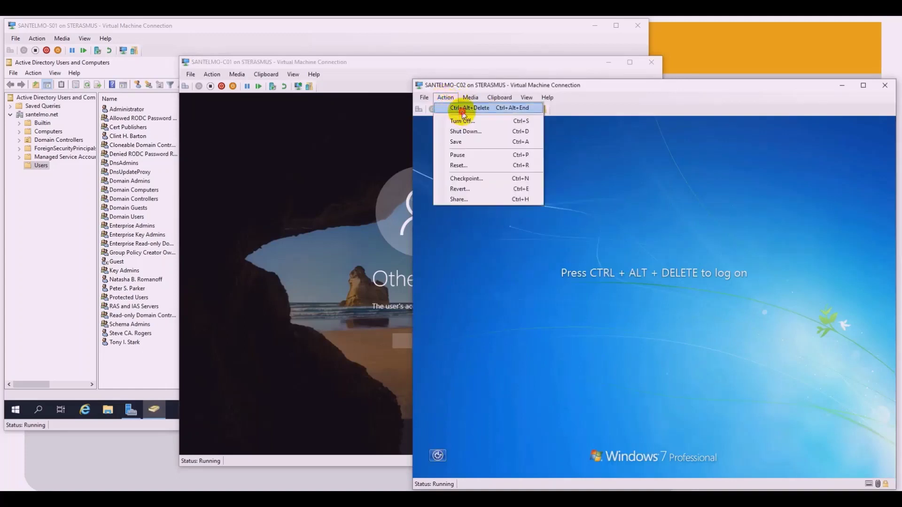
pyautogui.click(451, 110)
pyautogui.click(651, 393)
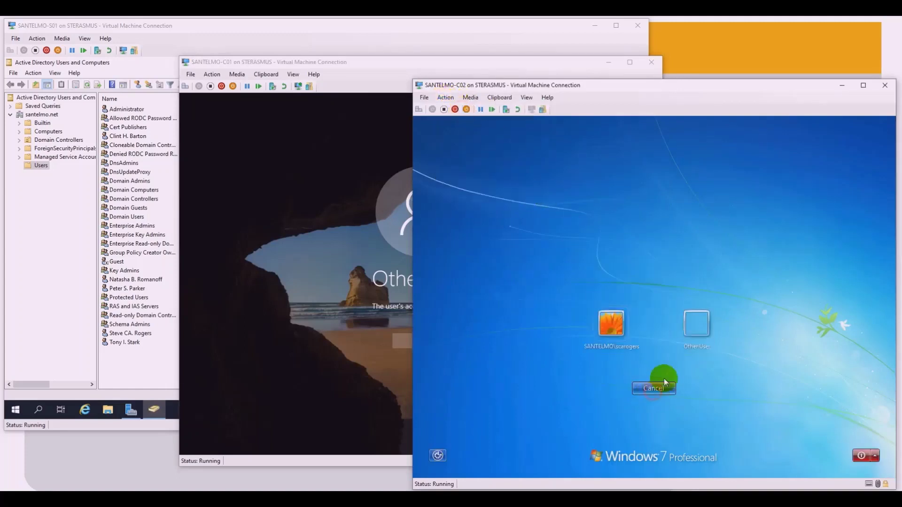
pyautogui.click(694, 326)
pyautogui.click(645, 319)
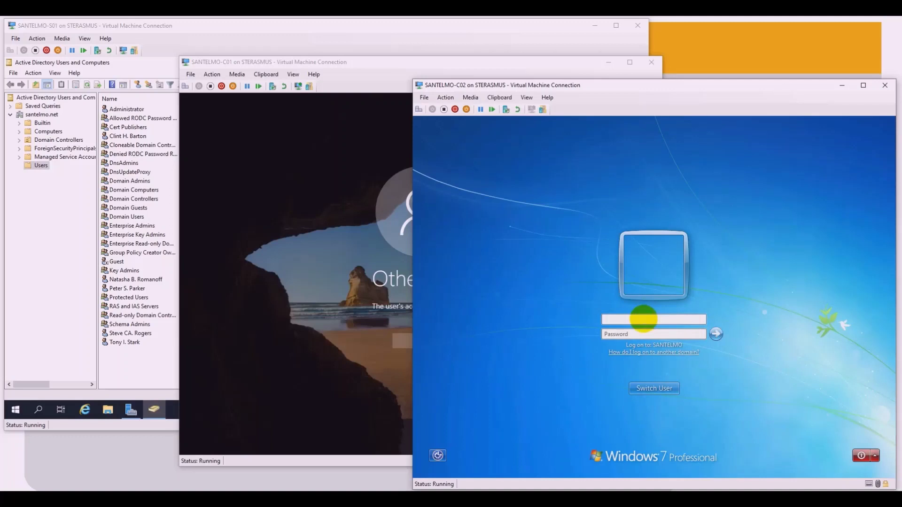
# Step: Attempt the expired user's logon with its password and dismiss the account-expired error
pyautogui.write('nbromanoff')
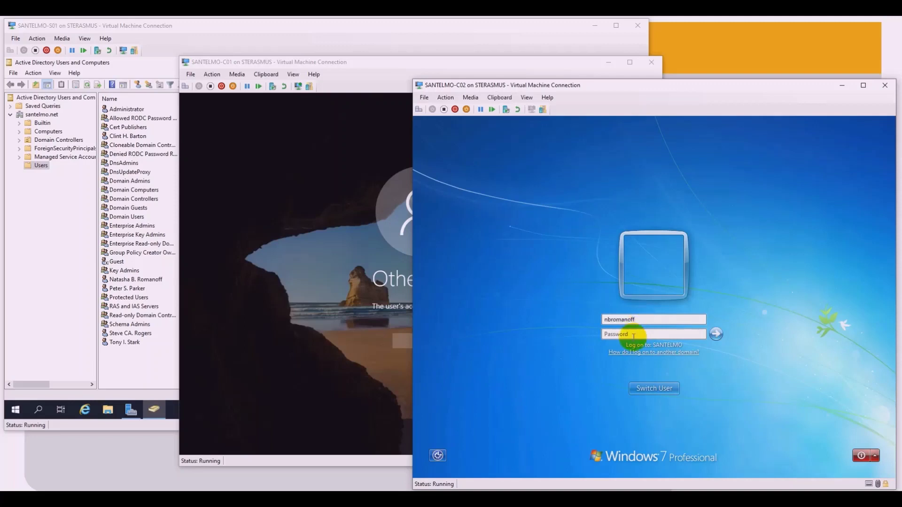
pyautogui.click(630, 335)
pyautogui.write('**********')
pyautogui.press('Return')
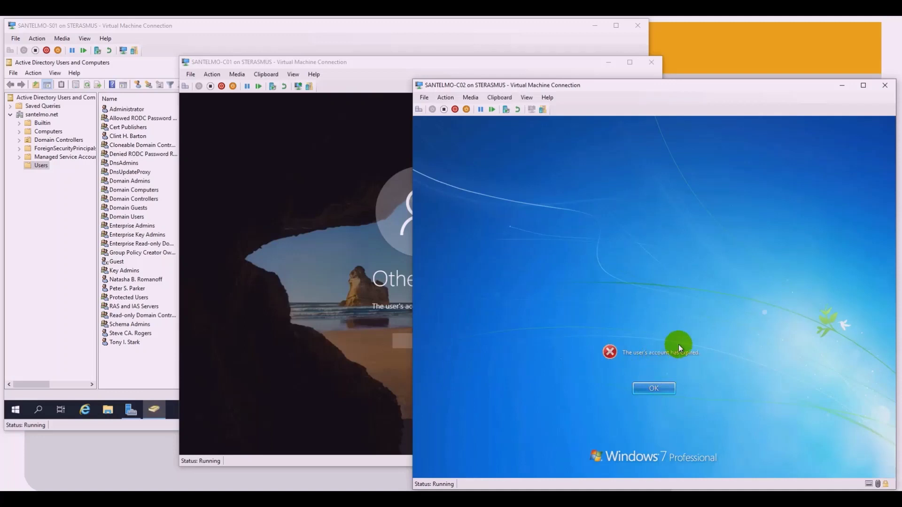
pyautogui.click(668, 391)
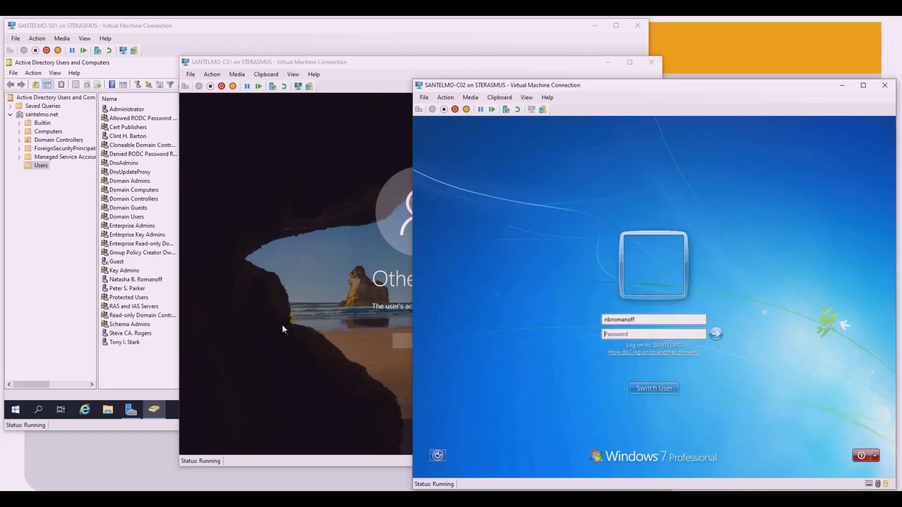
pyautogui.click(121, 359)
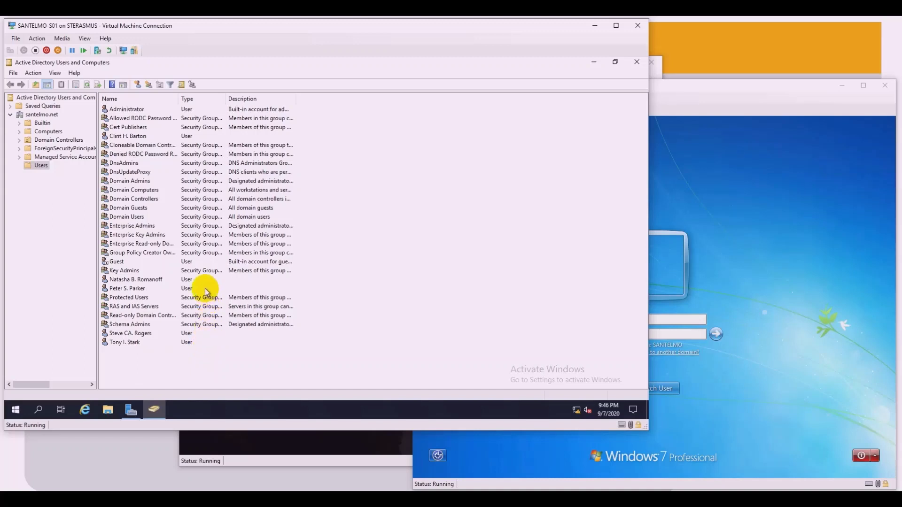
# Step: Start a new user account, entering first name, middle initial, last name and logon name
pyautogui.click(138, 86)
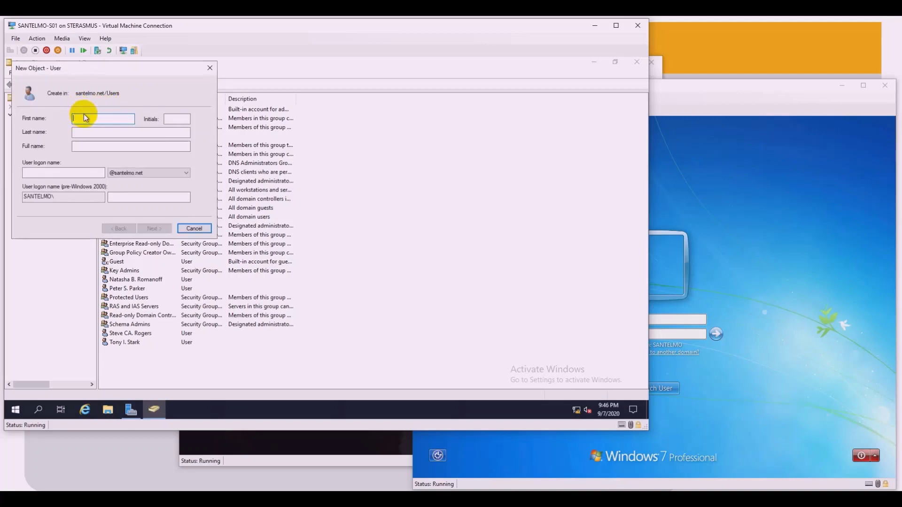
pyautogui.write('Bruce')
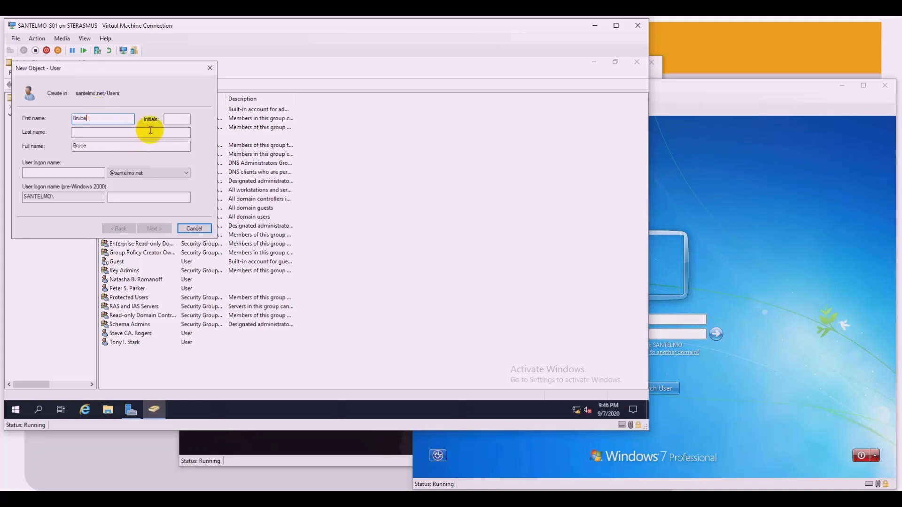
pyautogui.click(166, 120)
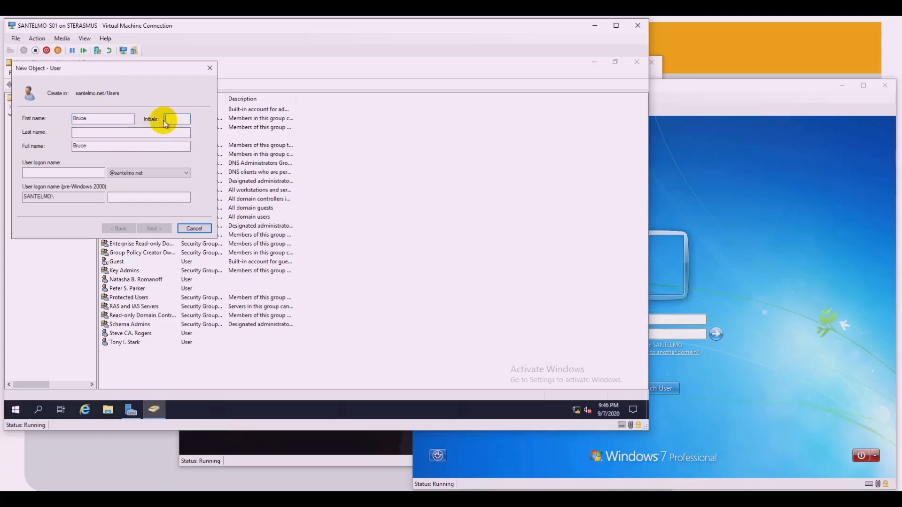
pyautogui.write('H')
pyautogui.click(101, 135)
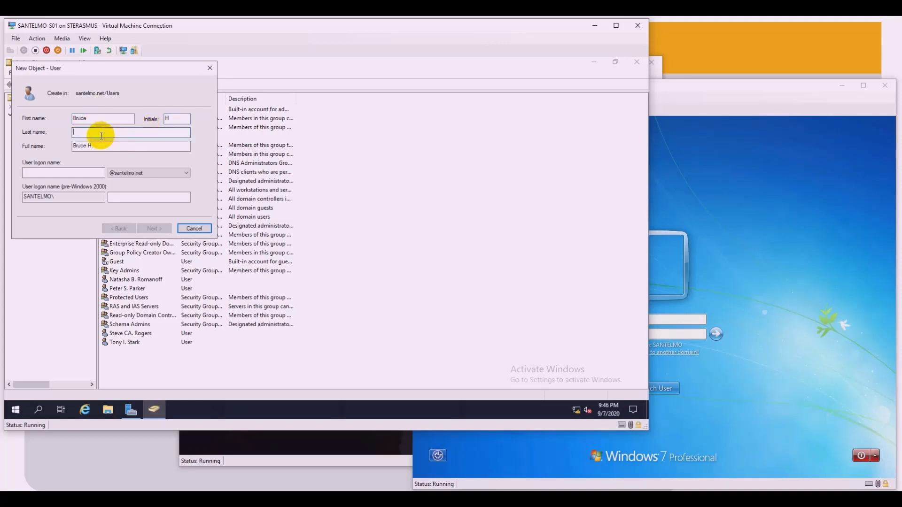
pyautogui.write('Banner')
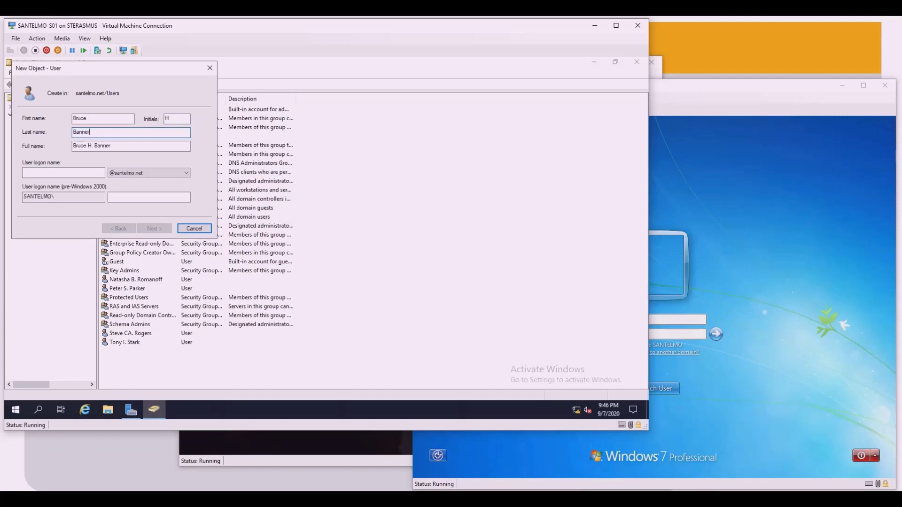
pyautogui.click(70, 172)
pyautogui.write('bh')
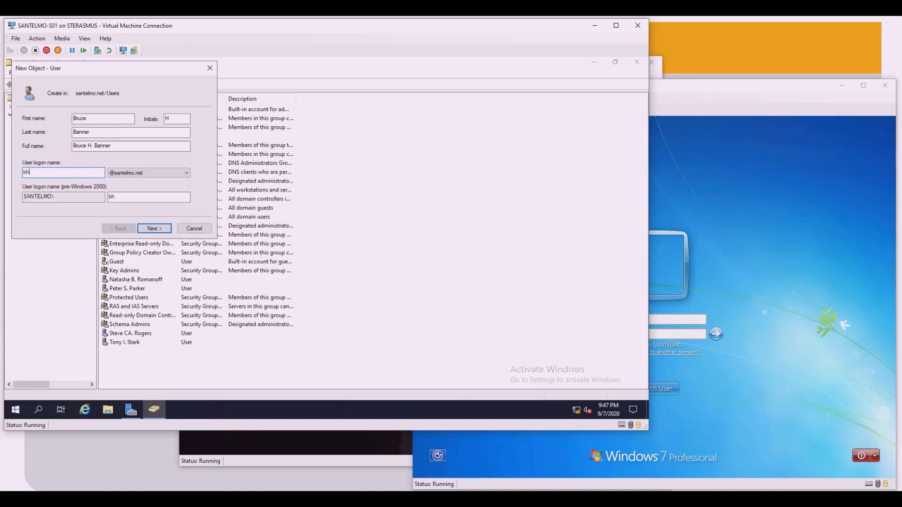
pyautogui.write('banner')
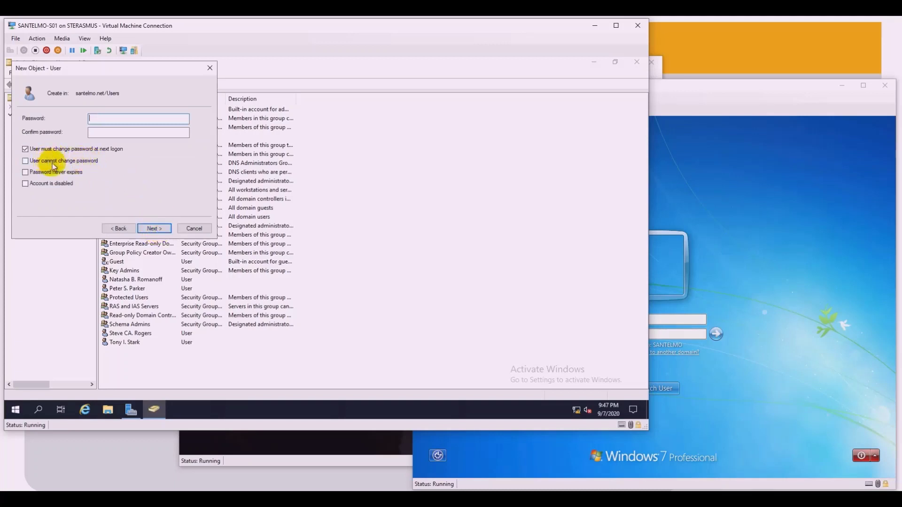
# Step: Set the account's password with no forced change, create it disabled, and finish the wizard
pyautogui.click(27, 148)
pyautogui.click(29, 187)
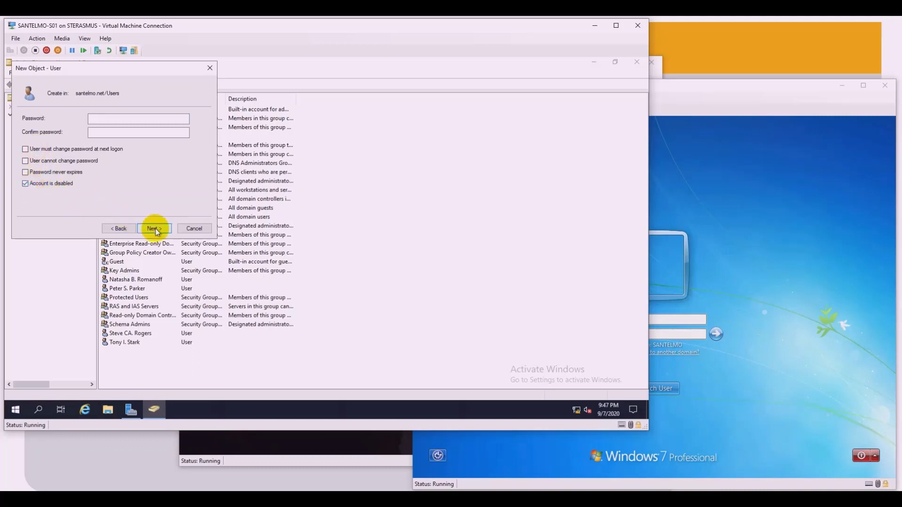
pyautogui.click(112, 121)
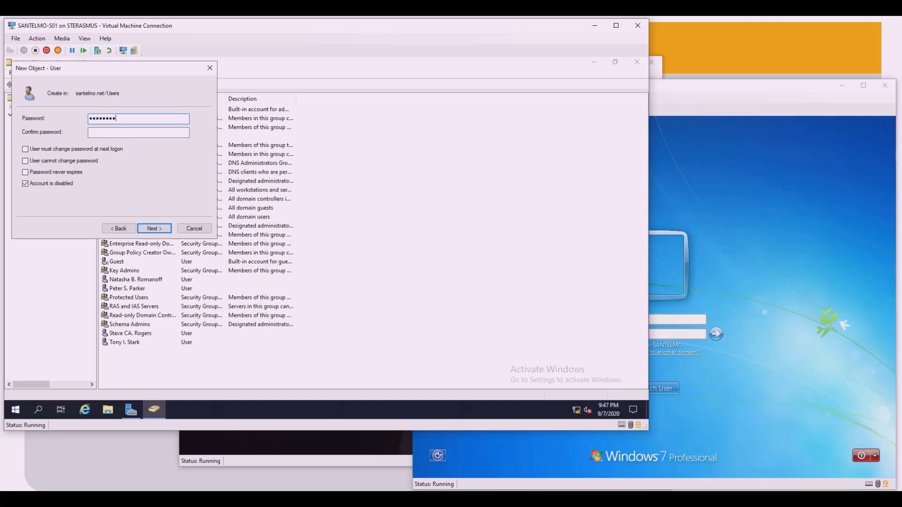
pyautogui.click(111, 132)
pyautogui.write('Pa$$w0rd')
pyautogui.click(154, 228)
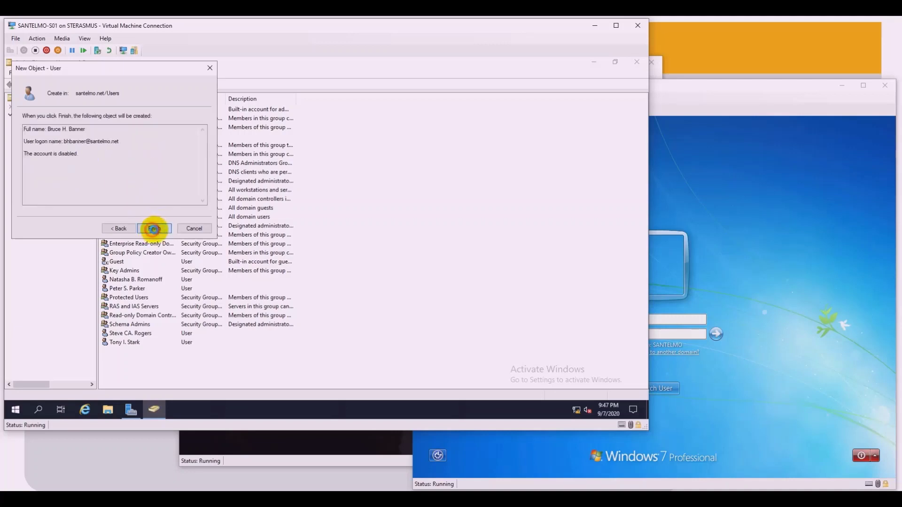
pyautogui.click(154, 229)
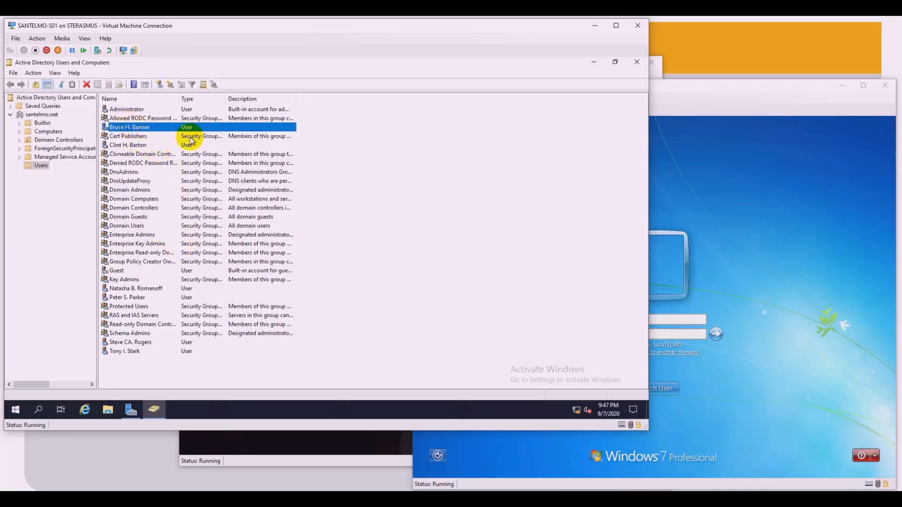
pyautogui.click(387, 143)
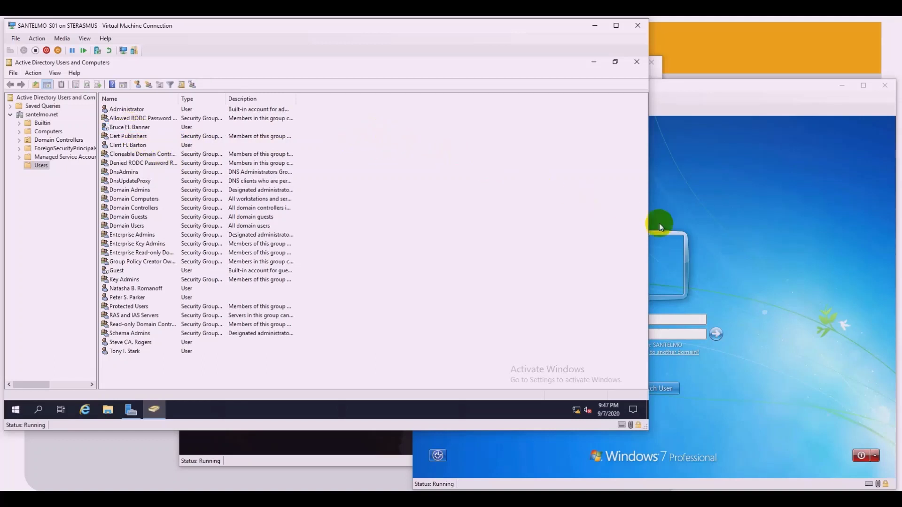
# Step: Try signing the new user in on Windows 7, getting 'Your account has been disabled.'
pyautogui.click(695, 194)
pyautogui.moveTo(643, 322); pyautogui.dragTo(598, 314)
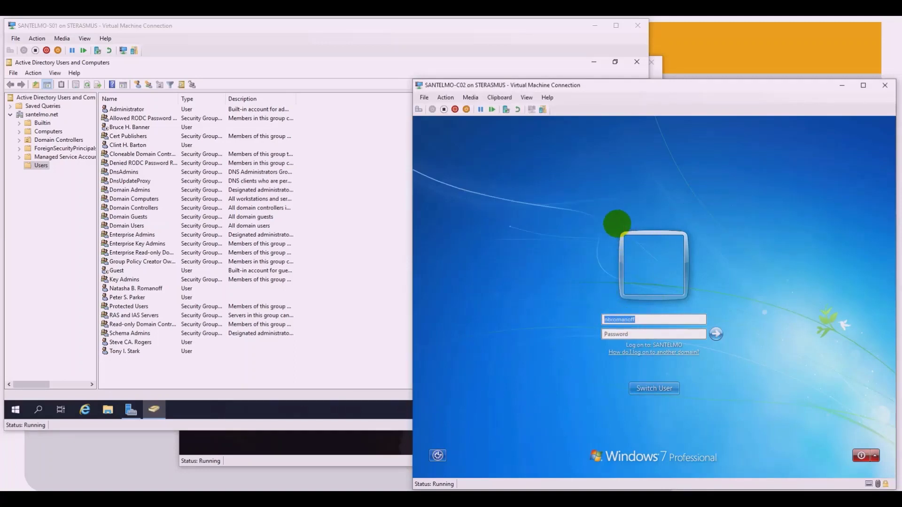
pyautogui.write('bhbanner')
pyautogui.click(617, 333)
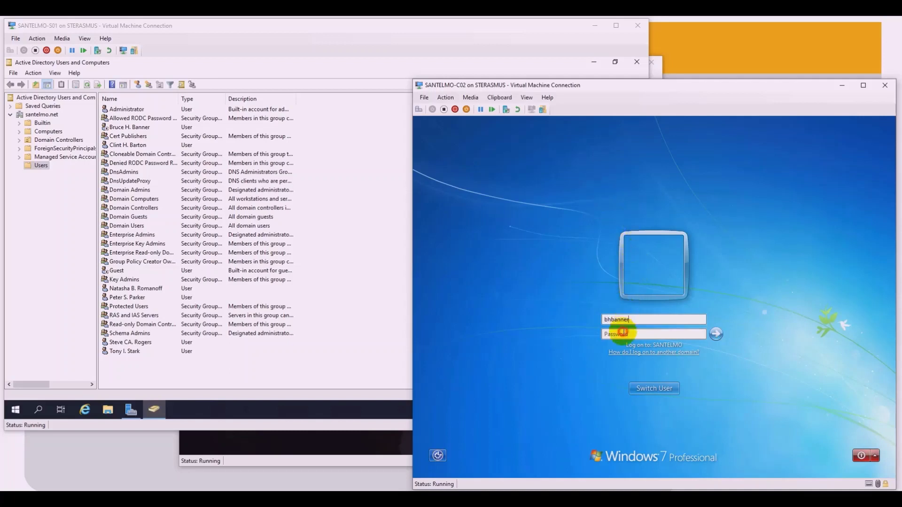
pyautogui.write('•••••••')
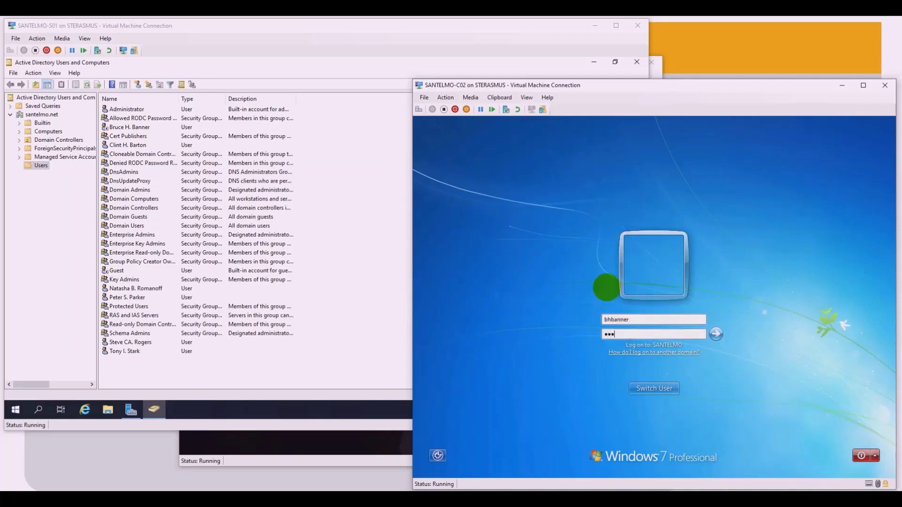
pyautogui.press('Return')
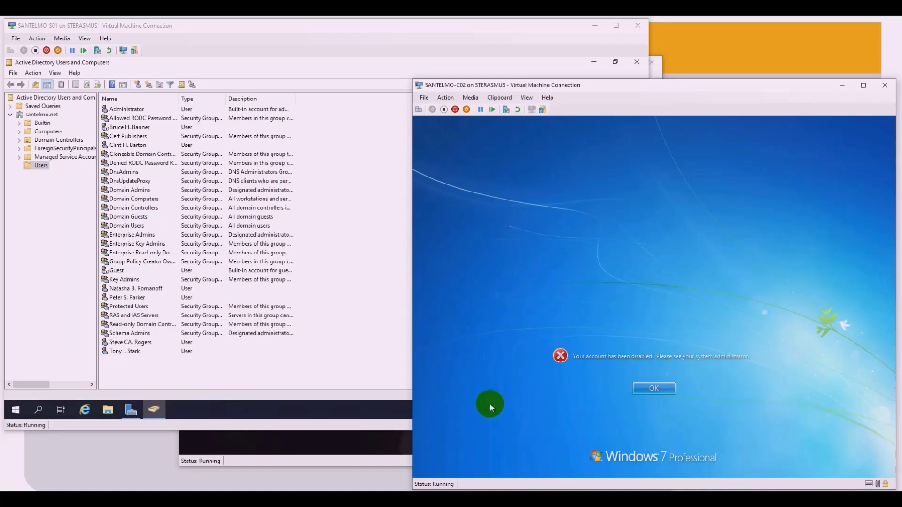
pyautogui.click(363, 407)
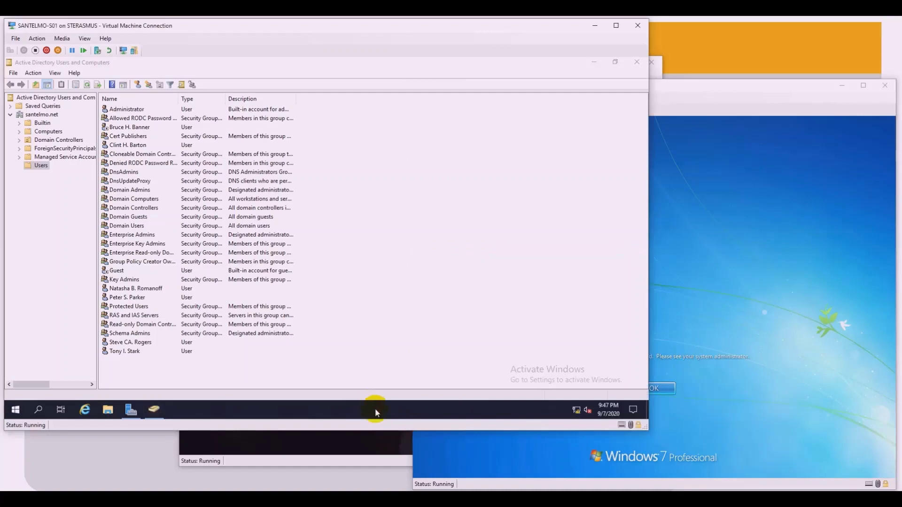
# Step: On the Windows 10 client, dismiss the expired message and attempt the new user's sign-in, which is refused
pyautogui.click(359, 449)
pyautogui.click(416, 340)
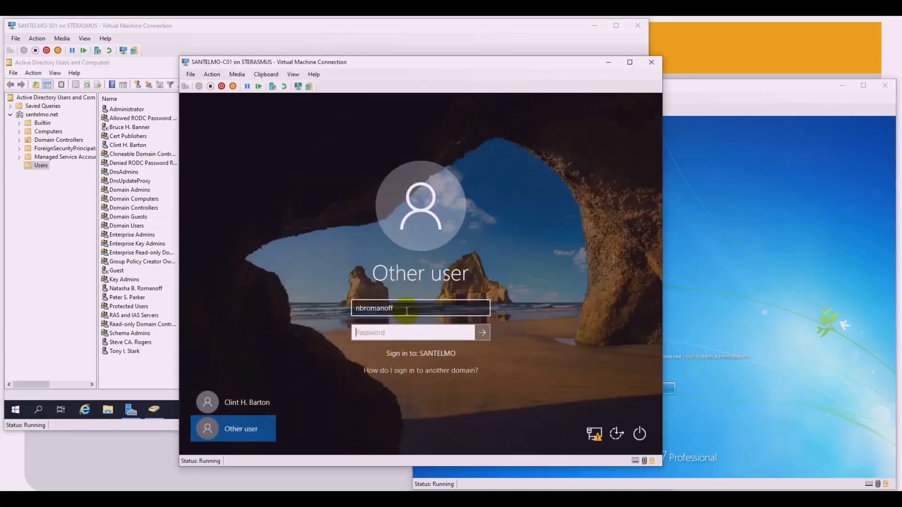
pyautogui.moveTo(399, 308); pyautogui.dragTo(318, 306)
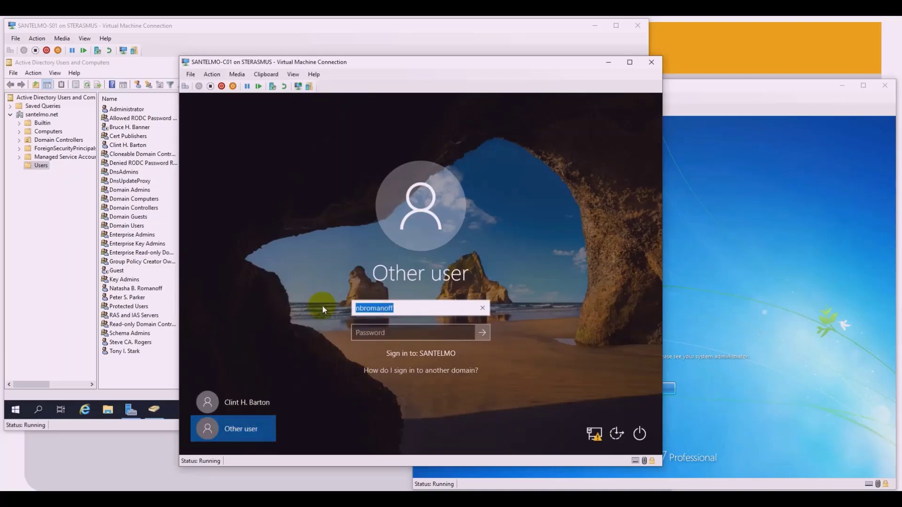
pyautogui.write('bhbanner')
pyautogui.click(379, 334)
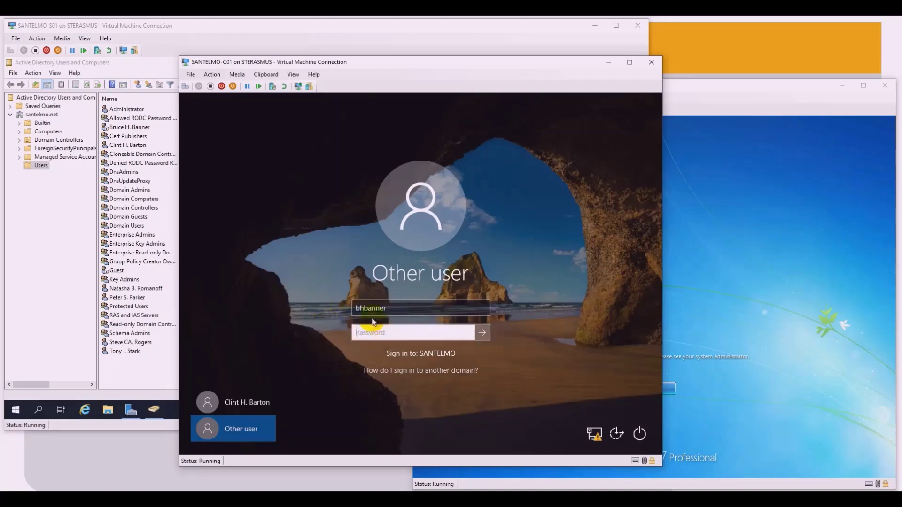
pyautogui.write('•••••••')
pyautogui.click(483, 332)
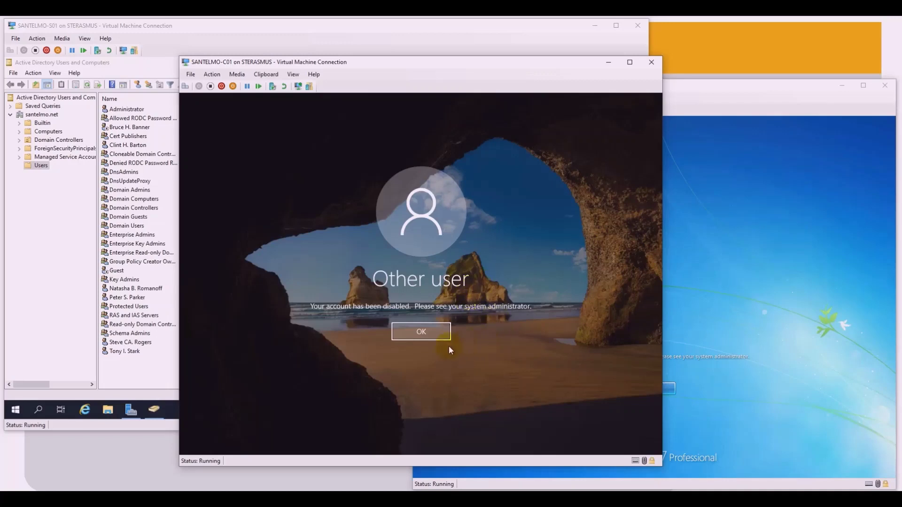
pyautogui.click(150, 372)
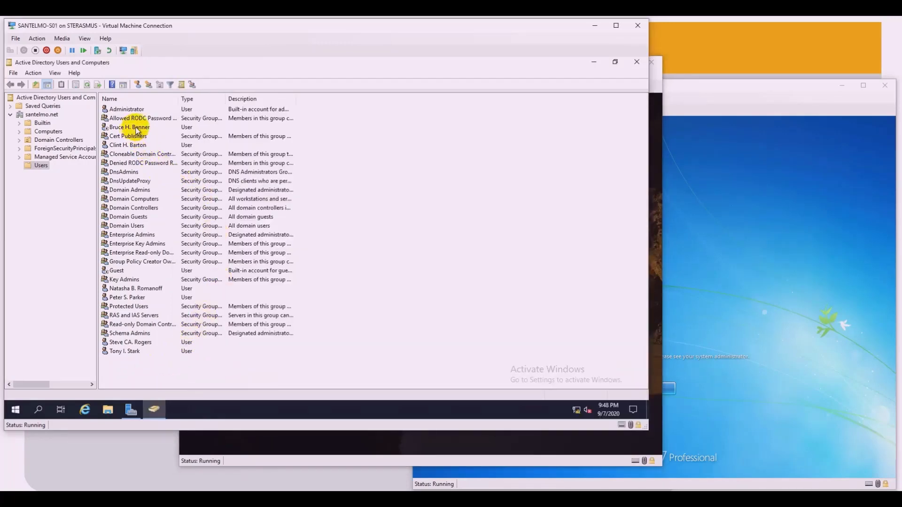
# Step: Enable the new user's account from its context menu and confirm
pyautogui.click(136, 128)
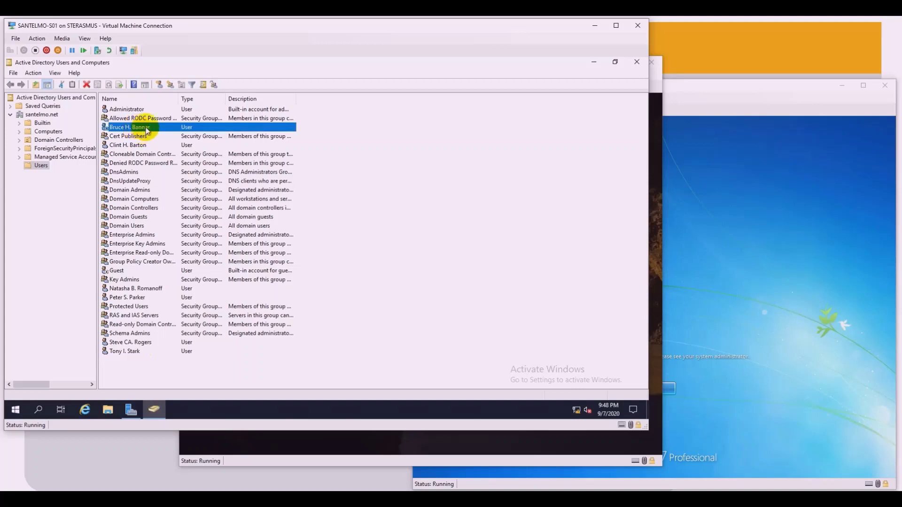
pyautogui.rightClick(144, 129)
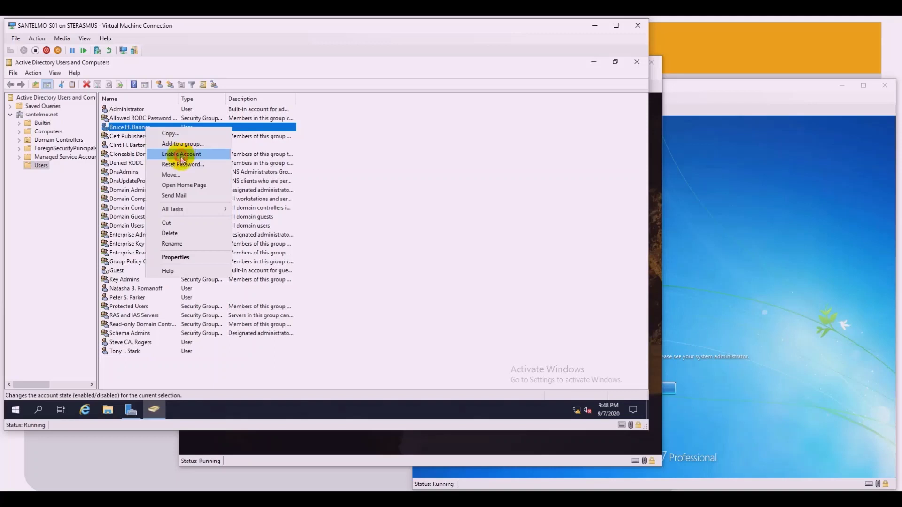
pyautogui.click(183, 159)
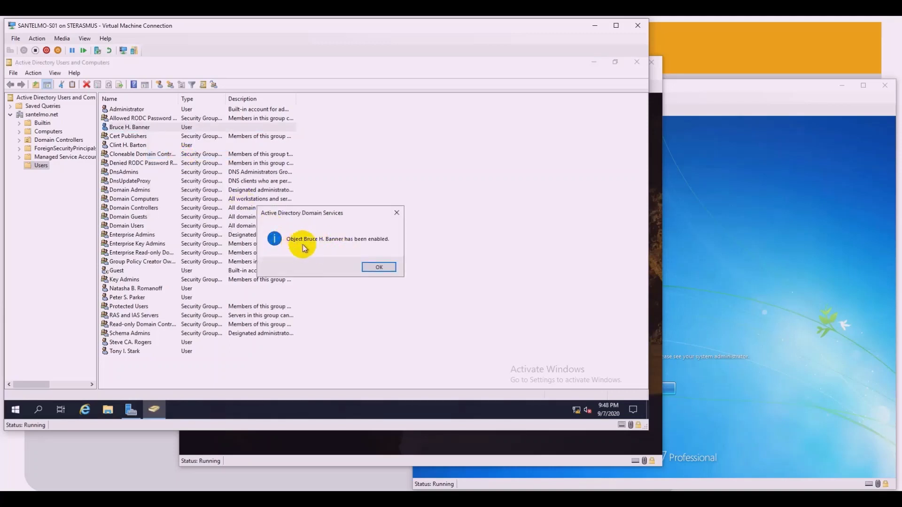
pyautogui.click(379, 268)
# Step: Sign the new user in on the Windows 10 client after dismissing the disabled message
pyautogui.click(427, 443)
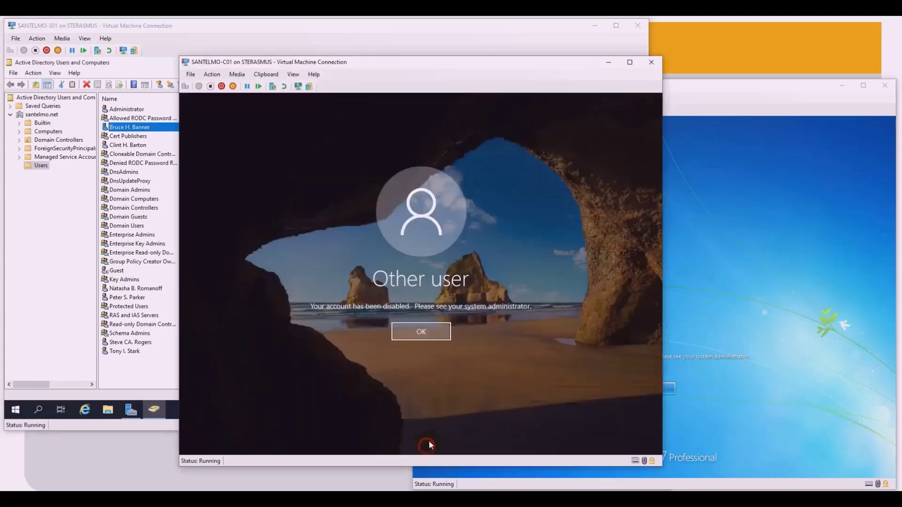
pyautogui.click(424, 333)
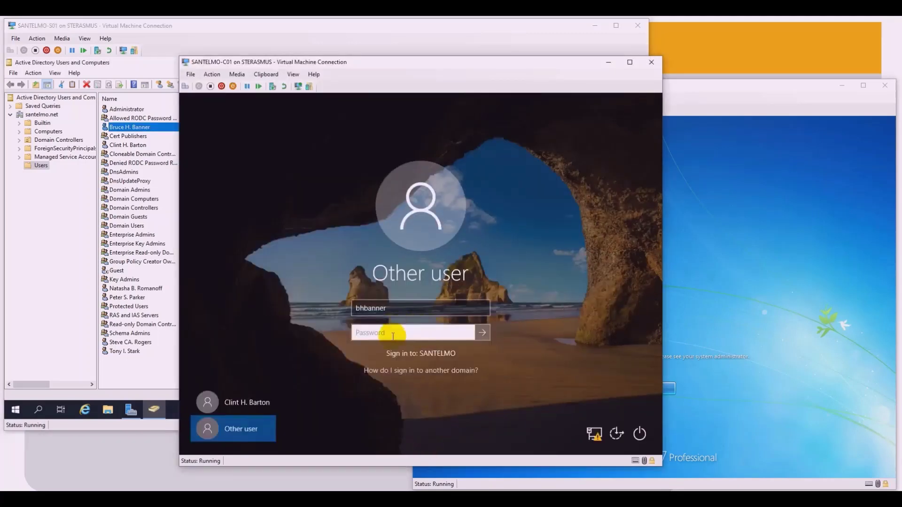
pyautogui.write('P@ssw0')
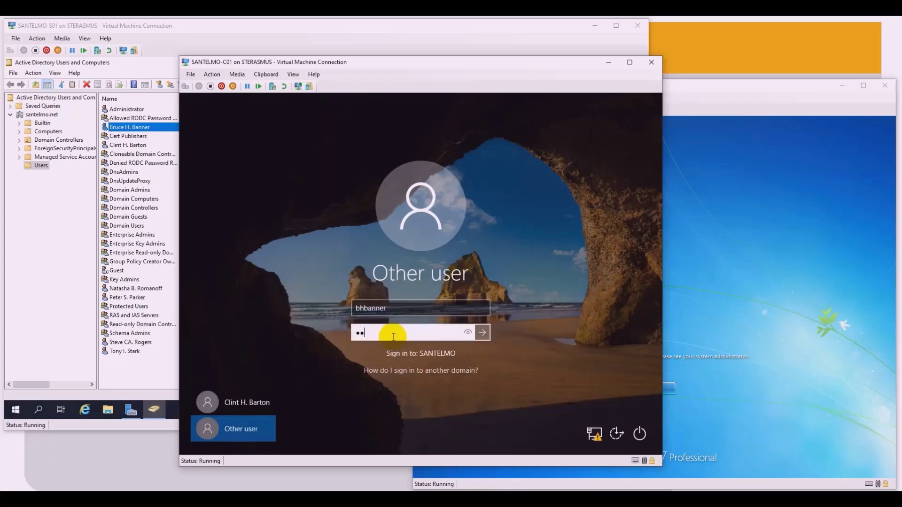
pyautogui.press('Return')
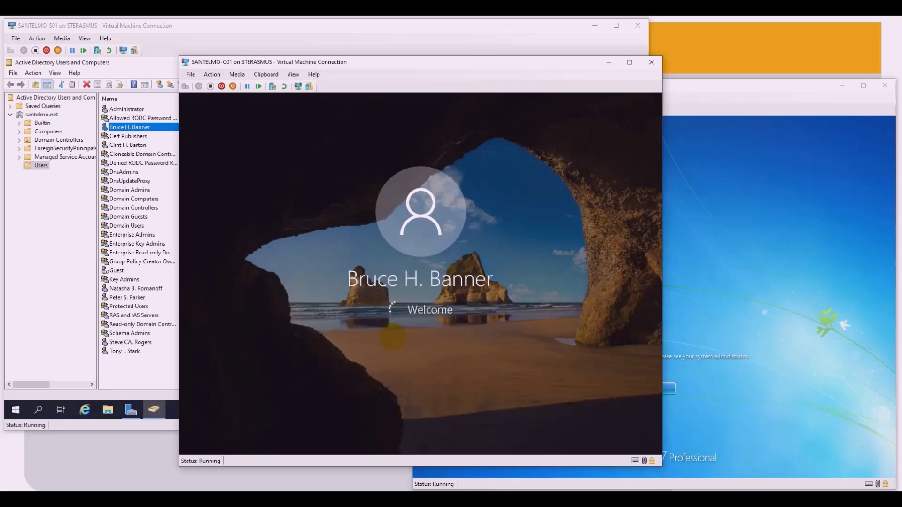
pyautogui.click(767, 221)
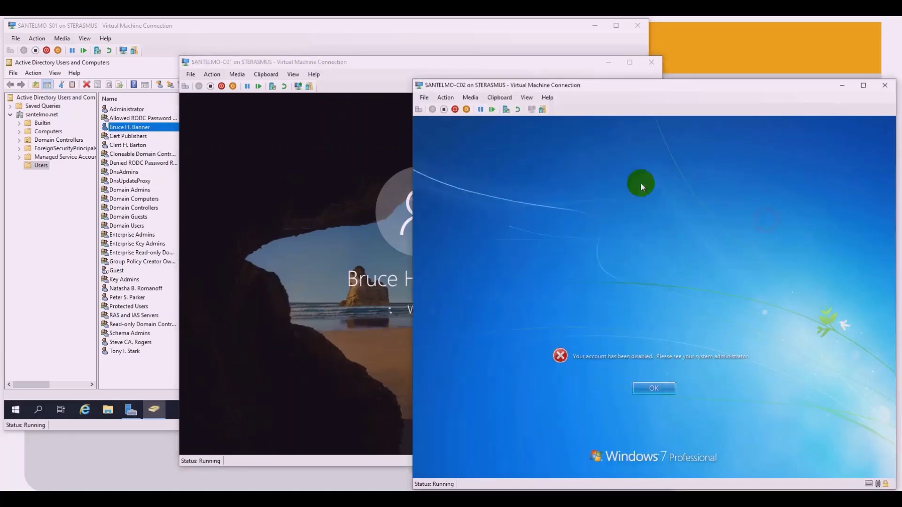
# Step: Dismiss the disabled message on Windows 7 and sign the new user in with its password
pyautogui.click(470, 98)
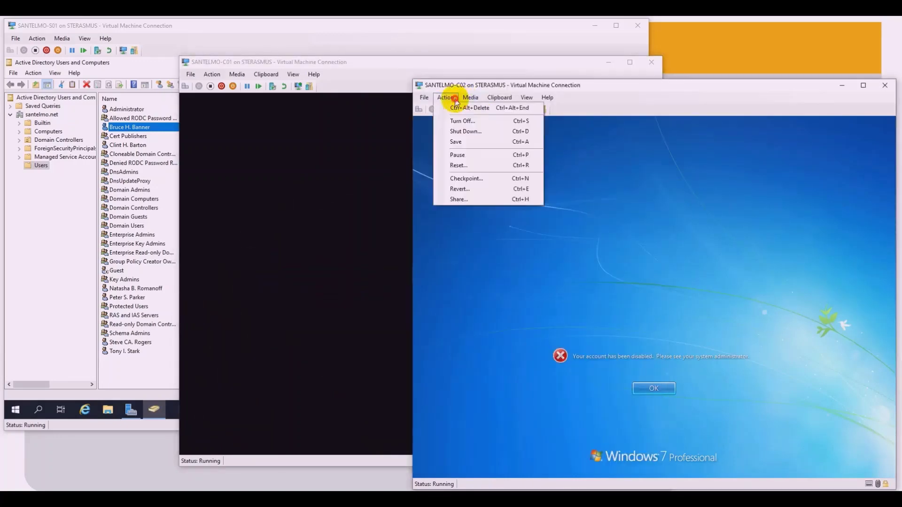
pyautogui.click(603, 265)
pyautogui.click(650, 388)
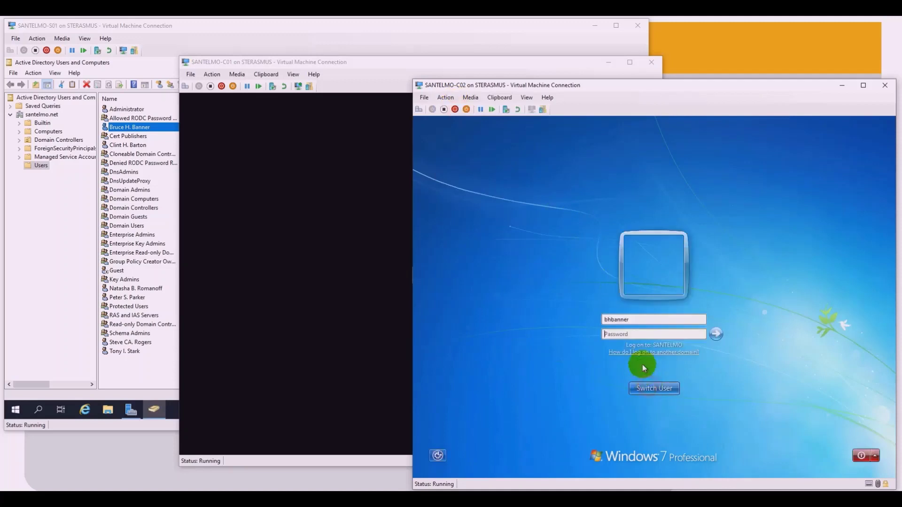
pyautogui.click(629, 336)
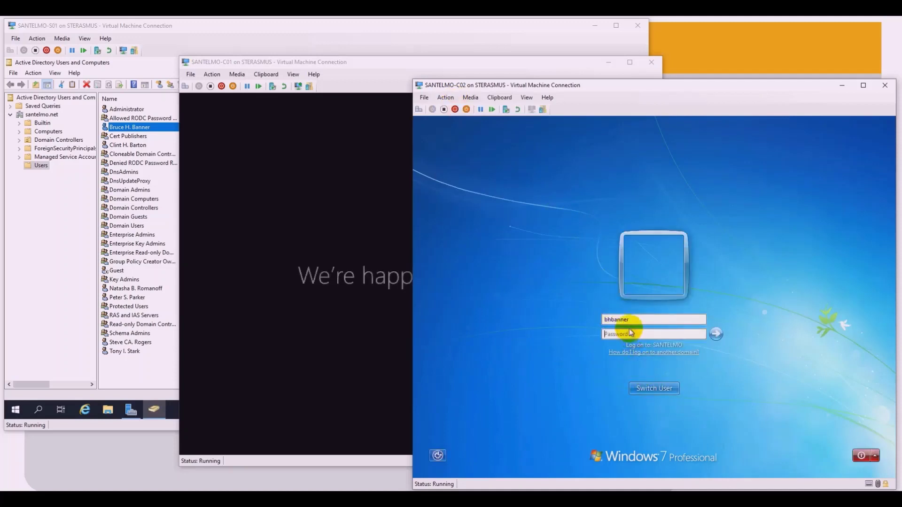
pyautogui.write('Pa$$w0r')
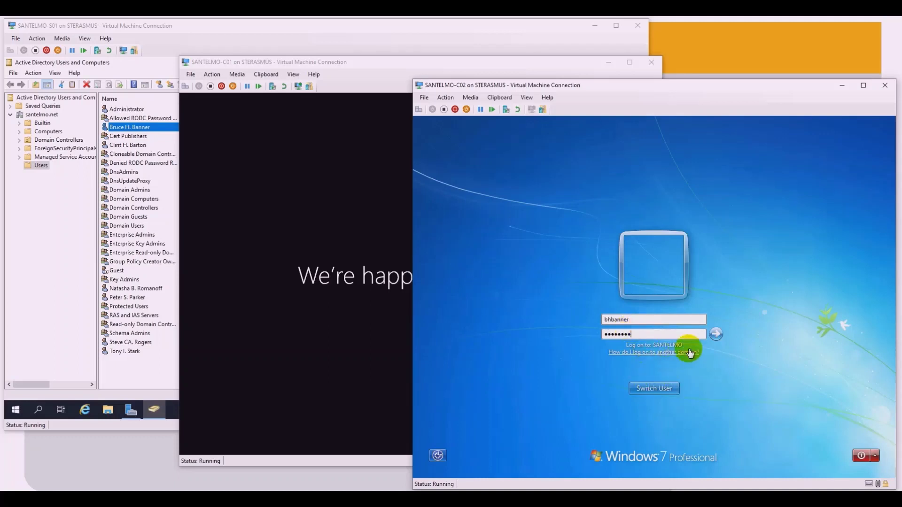
pyautogui.click(719, 334)
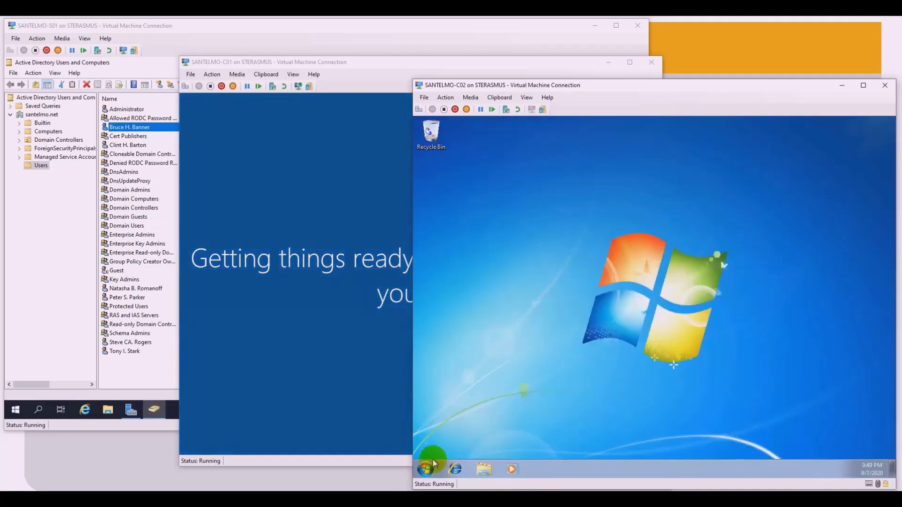
# Step: Open the Start menu on both clients to confirm the new user's desktop
pyautogui.click(426, 469)
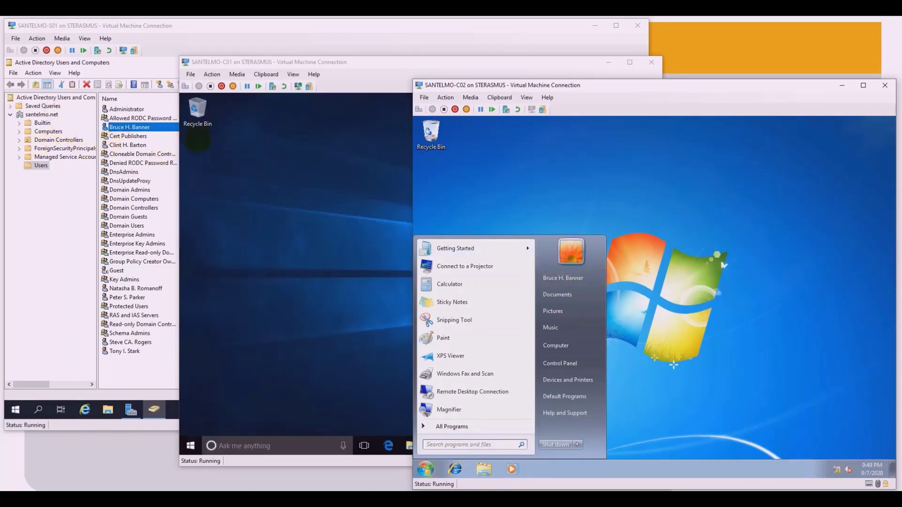
pyautogui.click(229, 140)
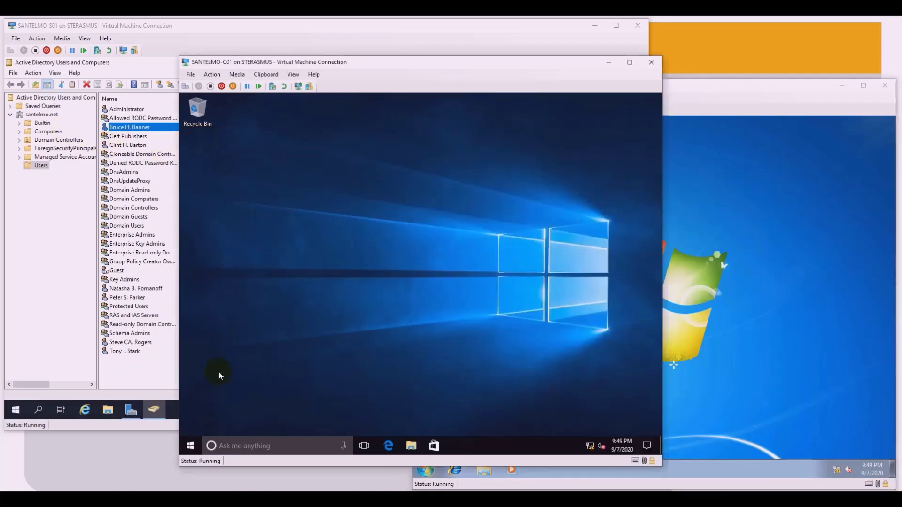
pyautogui.click(190, 445)
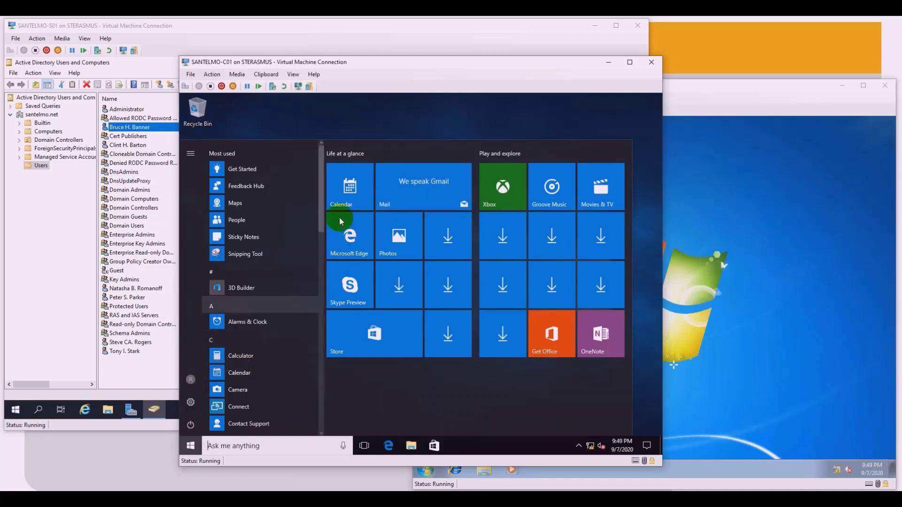
pyautogui.click(346, 123)
pyautogui.click(42, 247)
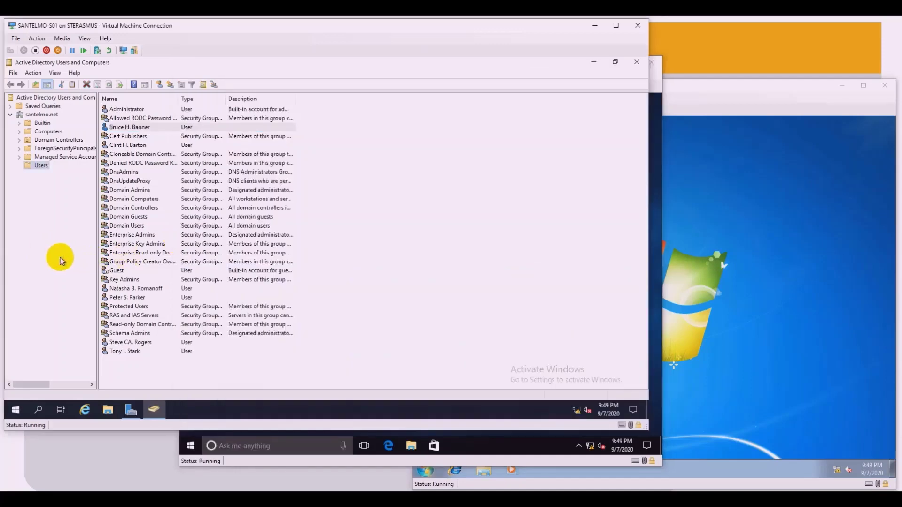